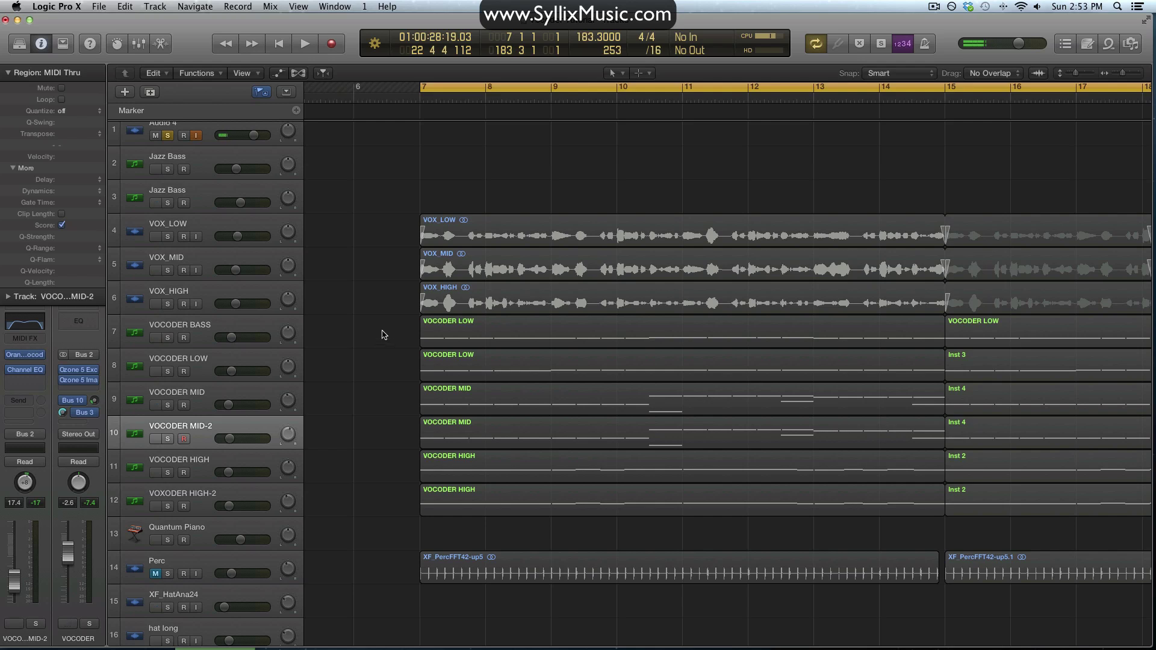
- Select the paired VOCODER MID and VOCODER HIGH regions, followed by the VOX_LOW, VOX_MID and VOX_HIGH regions, to review the arrangement
drag(382, 330, 439, 432)
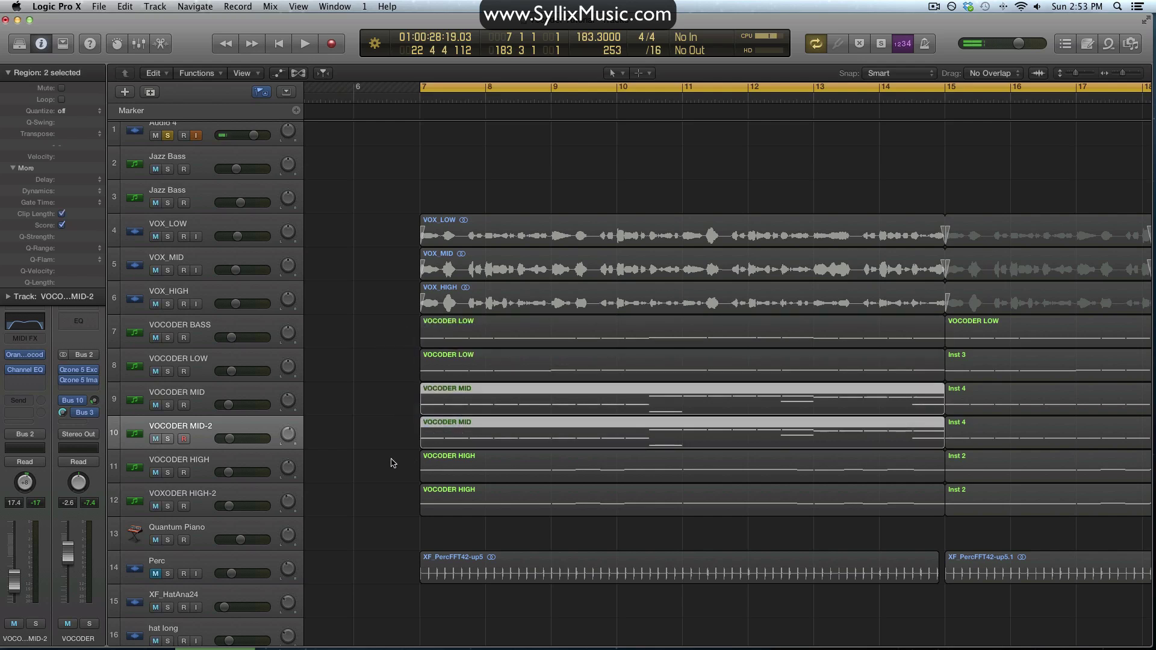
drag(393, 463, 446, 500)
click(383, 411)
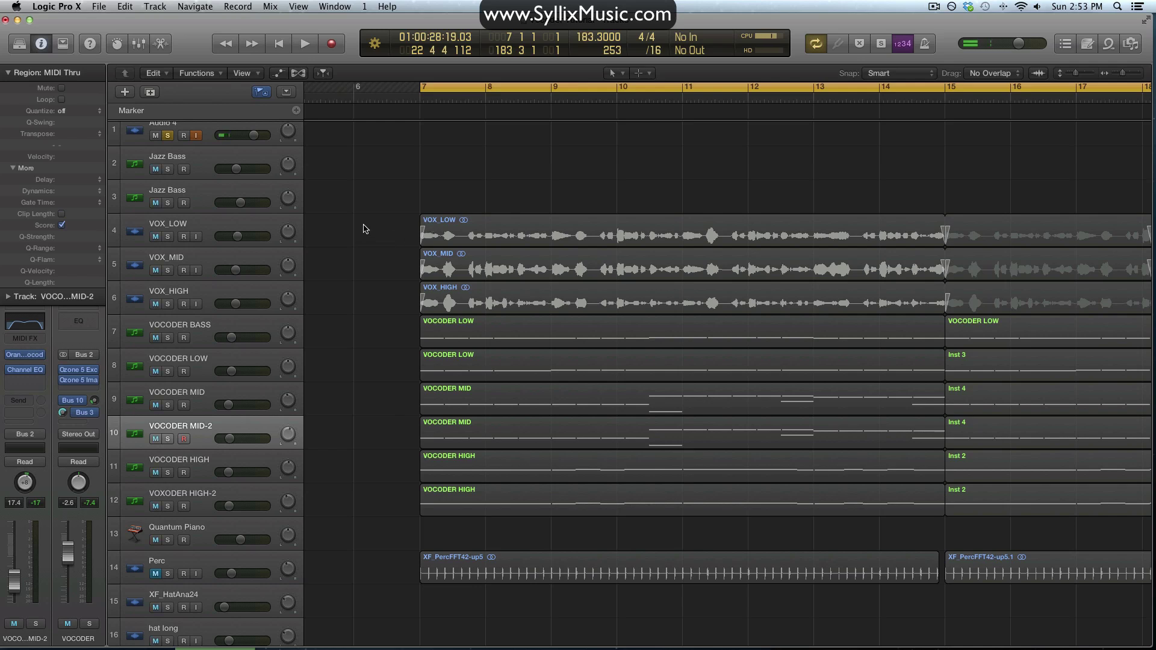
click(446, 226)
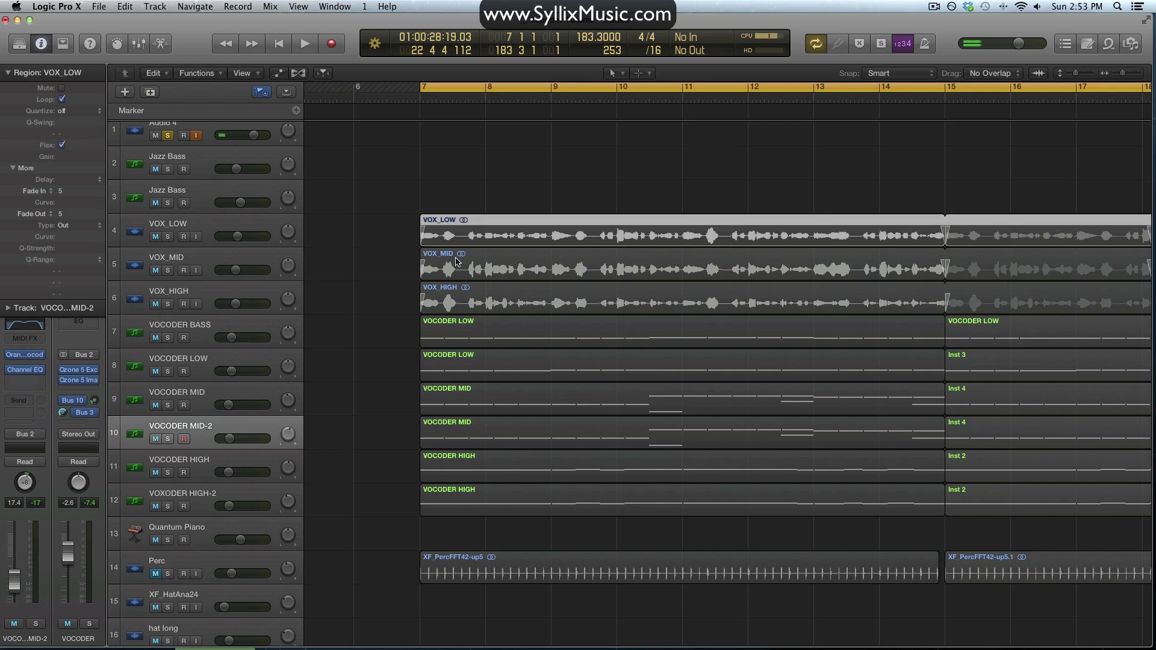
click(452, 255)
click(454, 289)
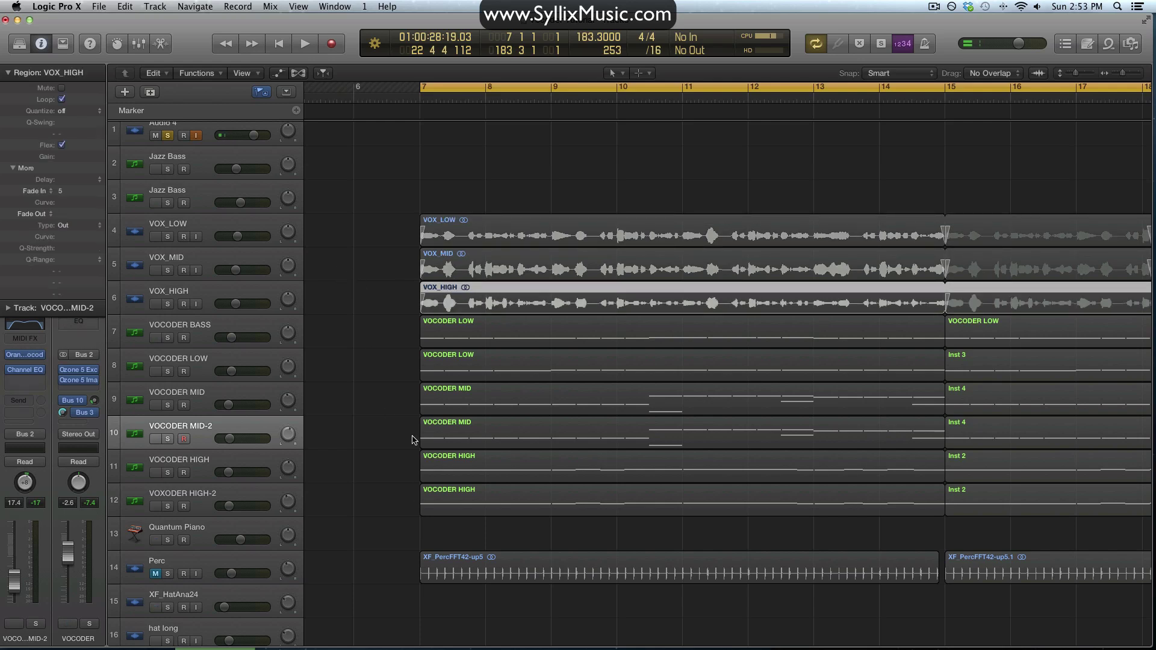
drag(385, 345, 395, 421)
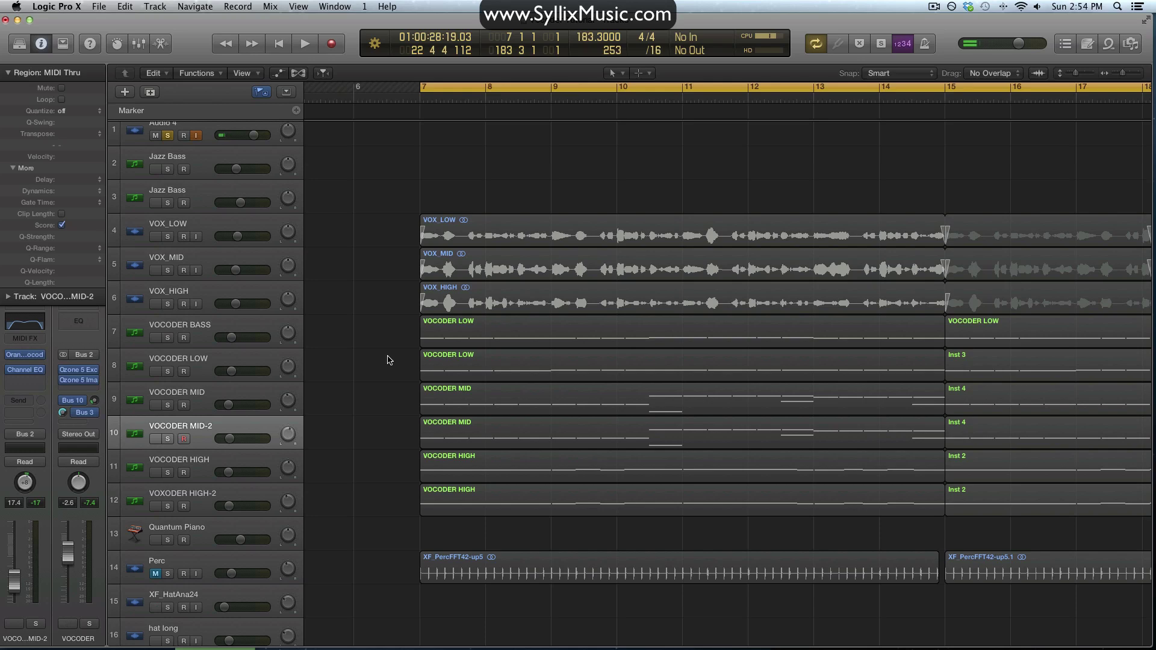
- Solo the VOCODER BASS and VOCODER LOW tracks, display the first bass region's notes and play the part back
click(168, 338)
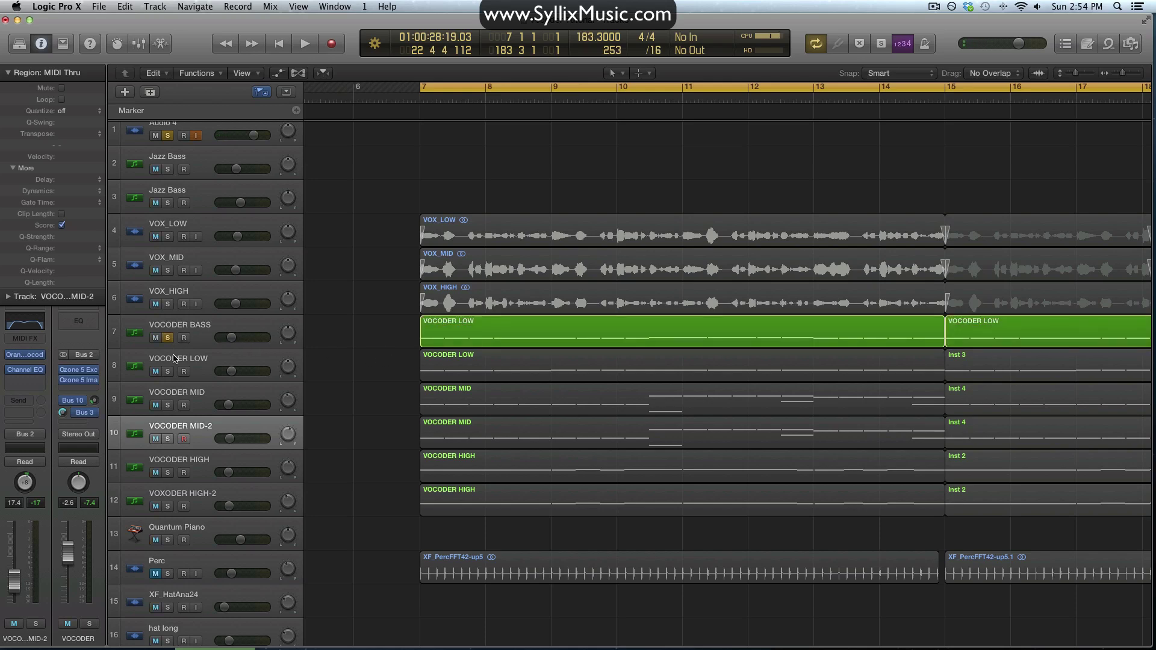
click(169, 372)
click(509, 338)
double_click(509, 338)
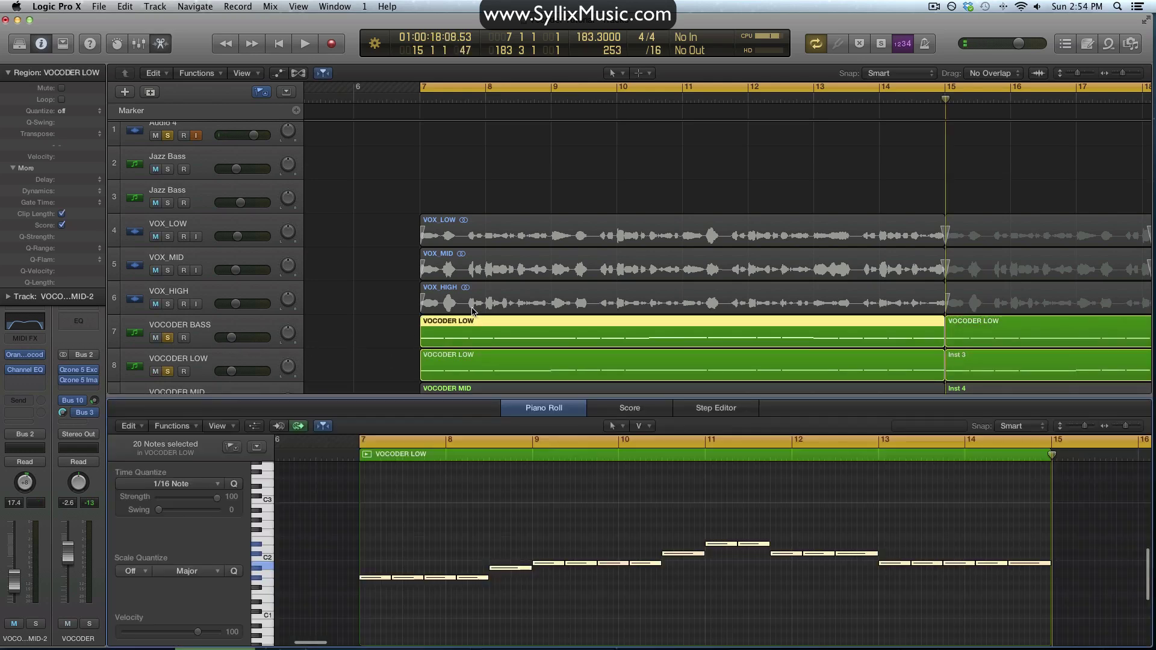
scroll(415, 290, down, 3)
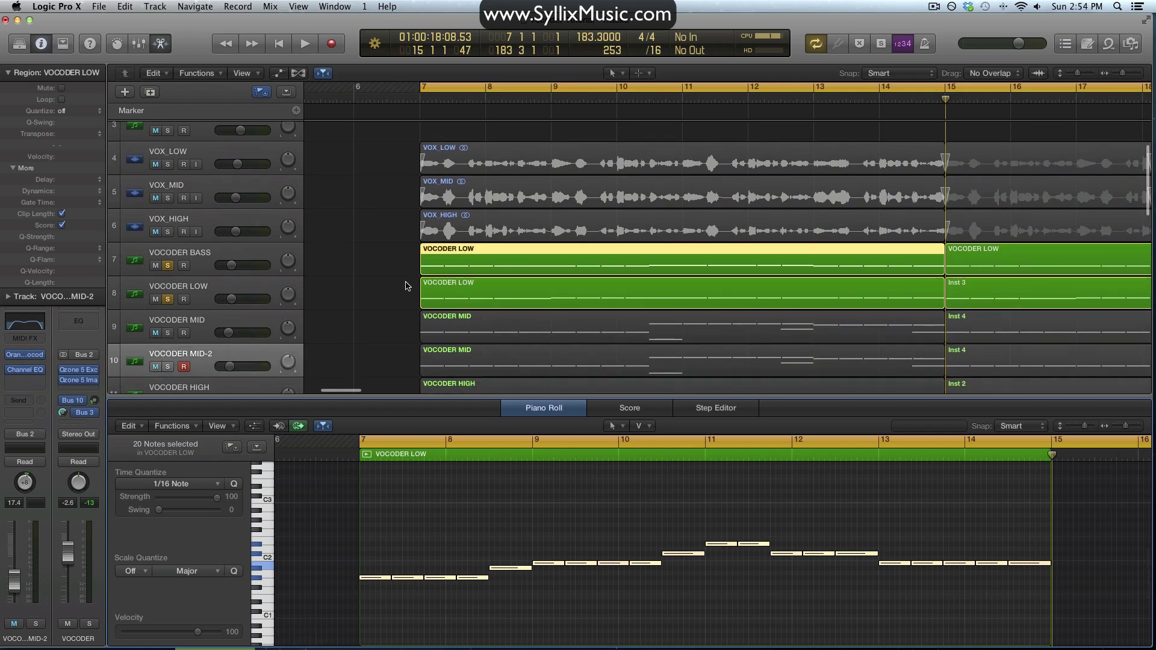
key(space)
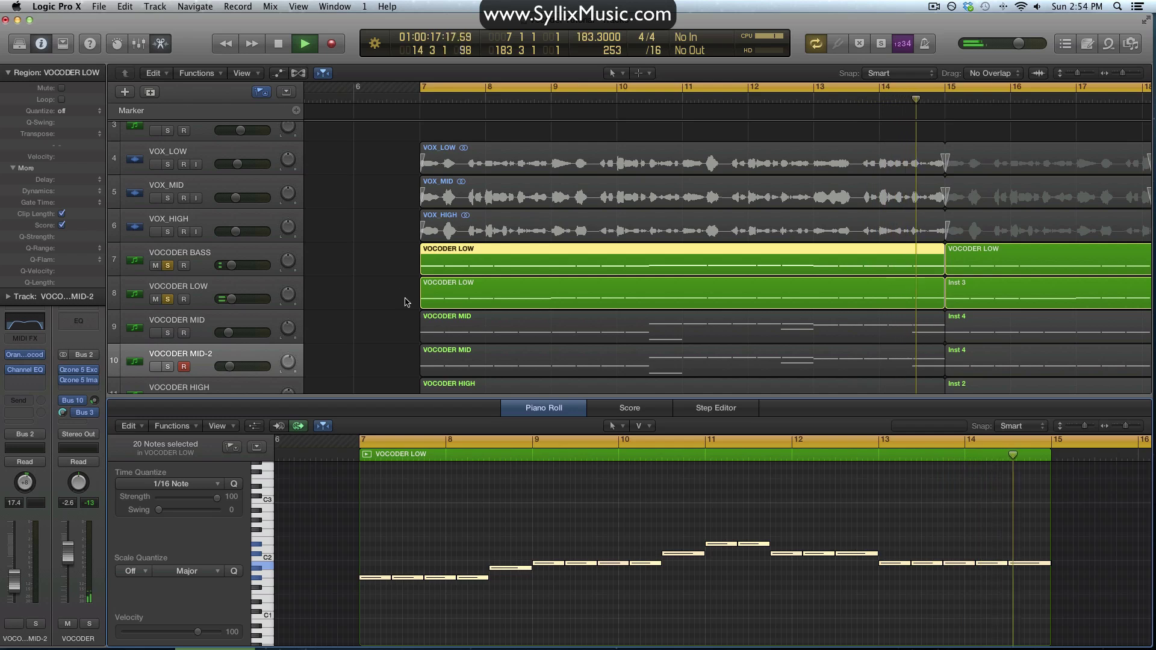
key(space)
- Switch the solo to the VOCODER MID and VOCODER MID-2 tracks and play them back with the MID region's notes displayed
click(371, 271)
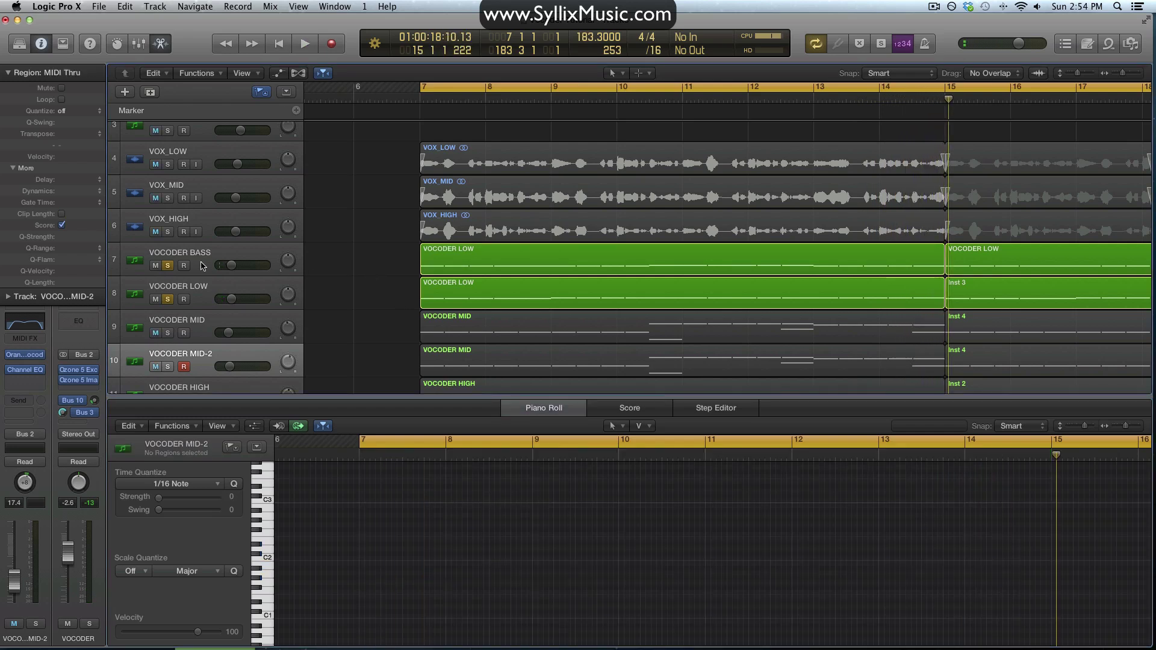
drag(171, 268, 196, 327)
scroll(325, 280, down, 1)
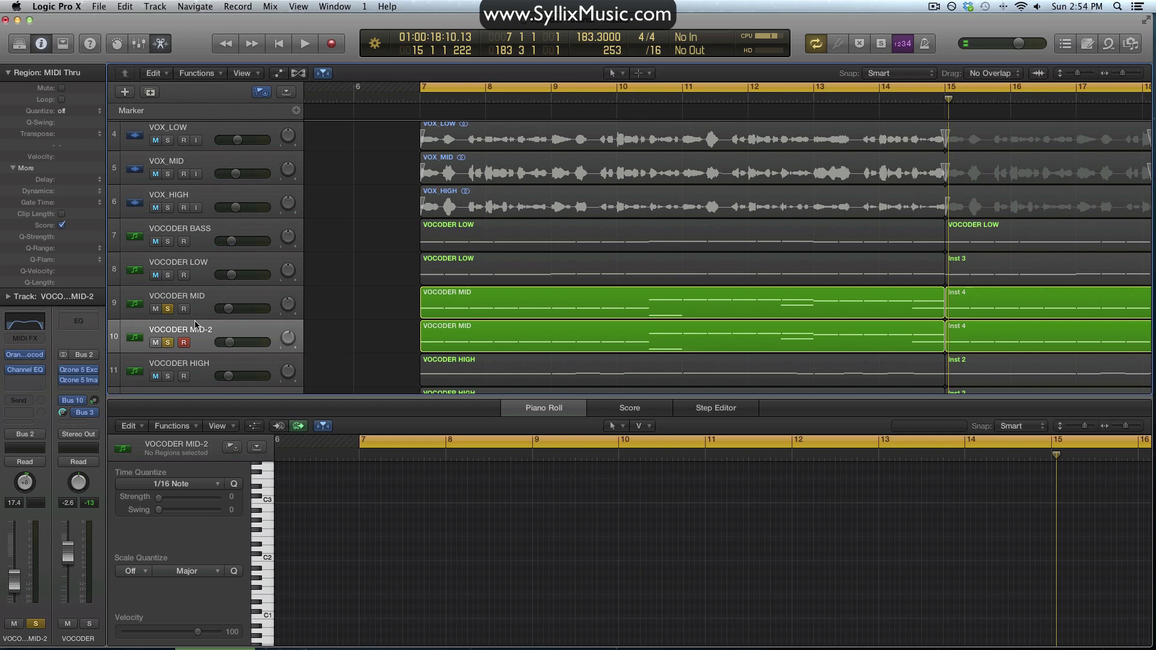
click(462, 301)
key(space)
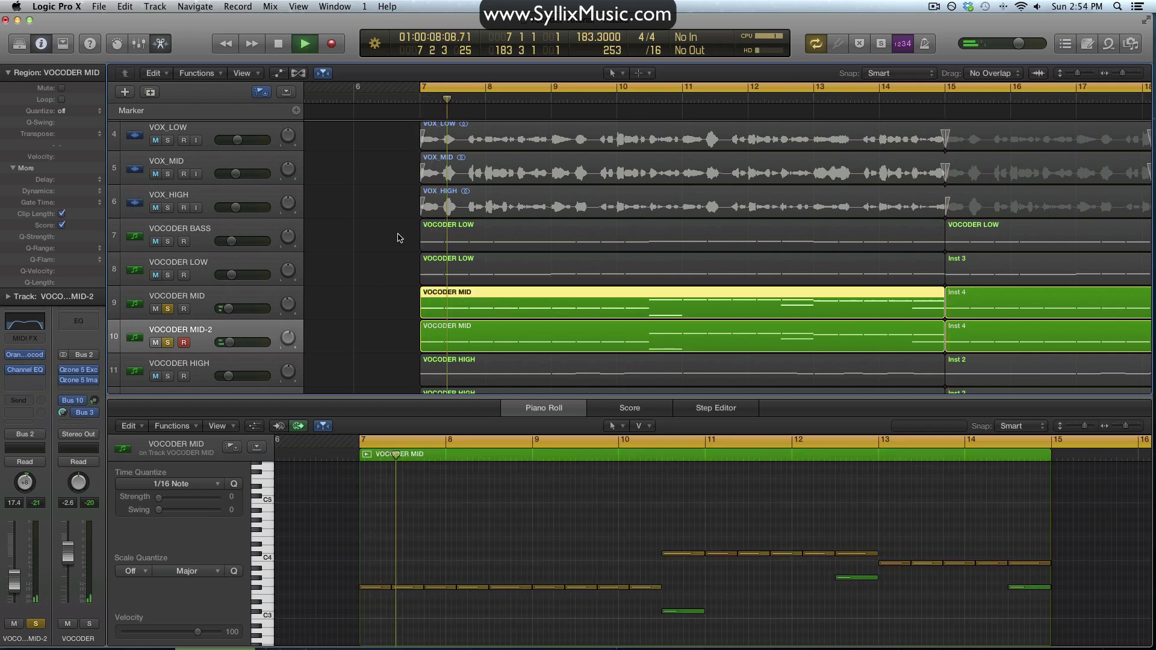
scroll(397, 237, down, 2)
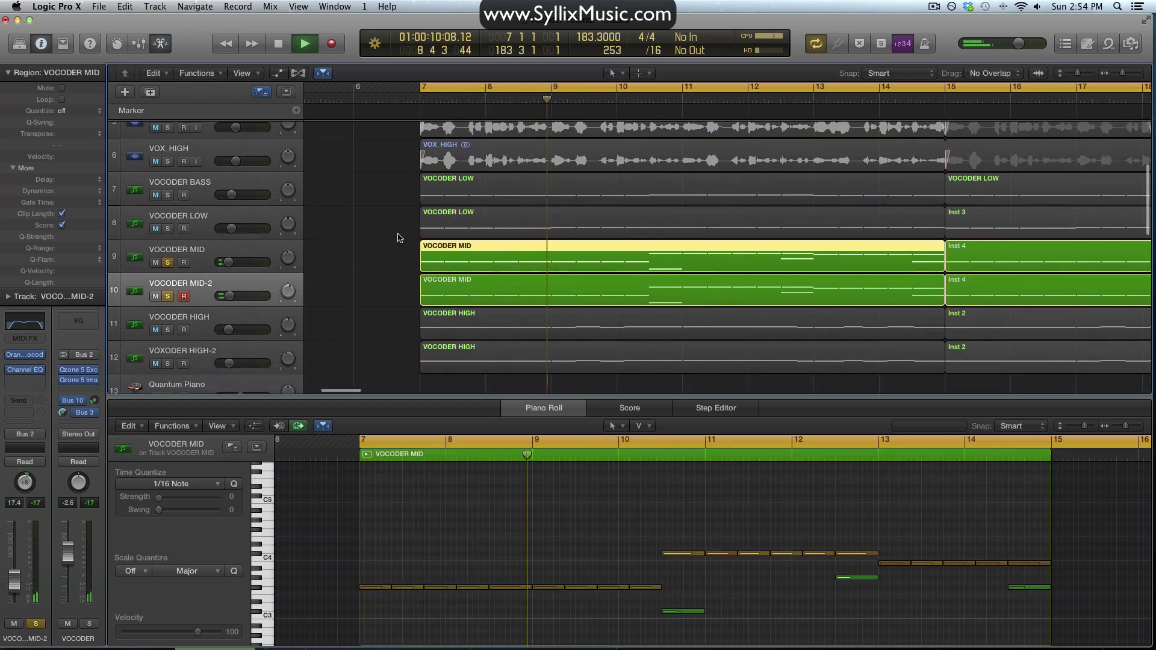
scroll(397, 237, down, 1)
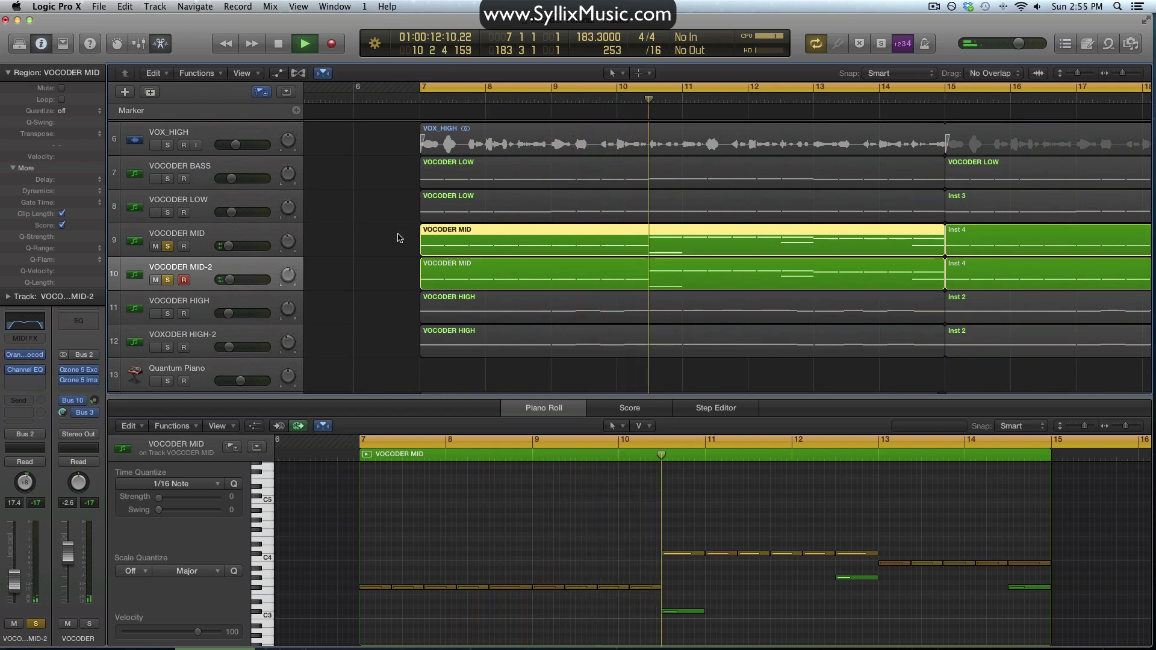
scroll(362, 514, down, 3)
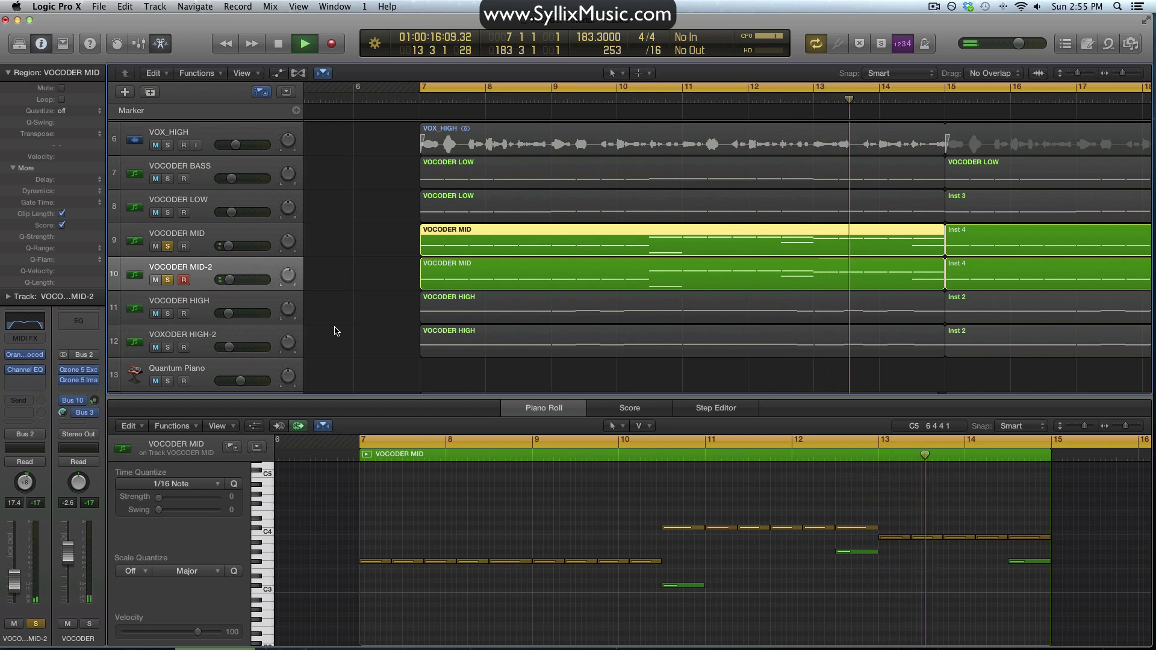
key(space)
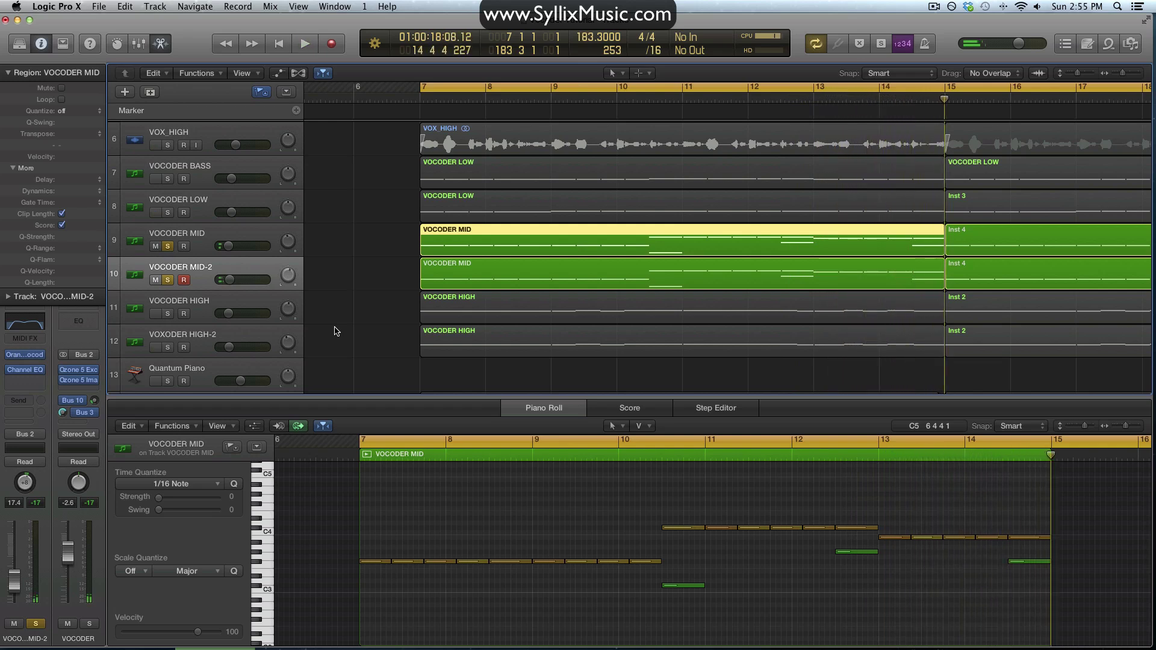
- Solo only the VOCODER HIGH and VOXODER HIGH-2 tracks and play them back with the HIGH notes displayed
click(165, 250)
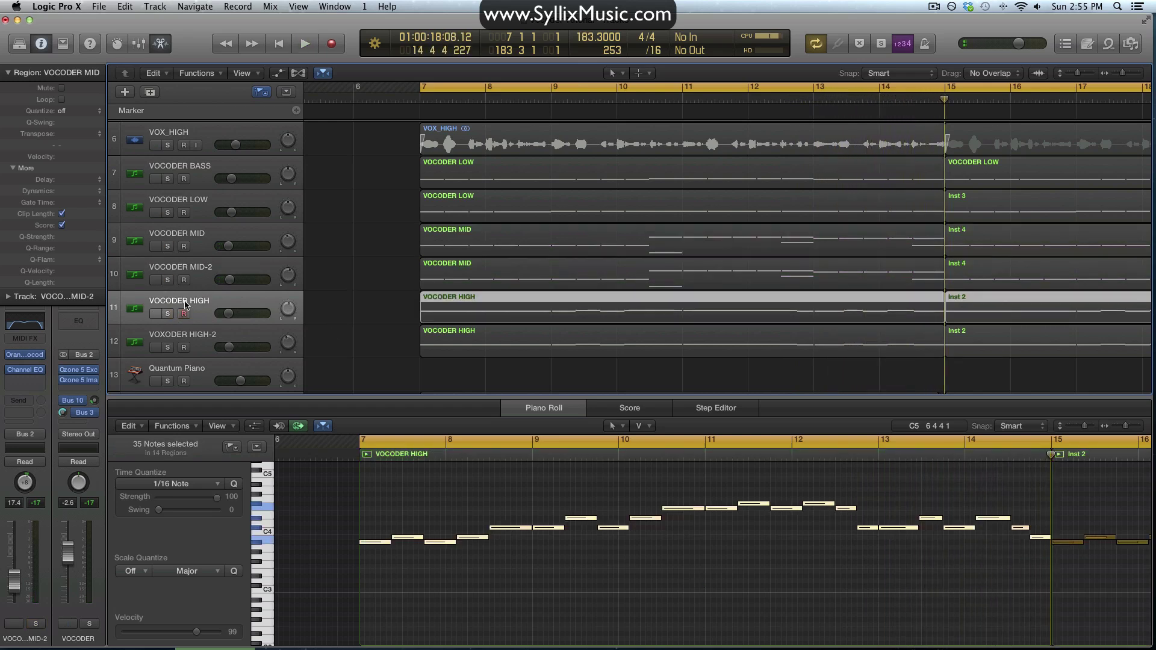
click(199, 300)
click(170, 347)
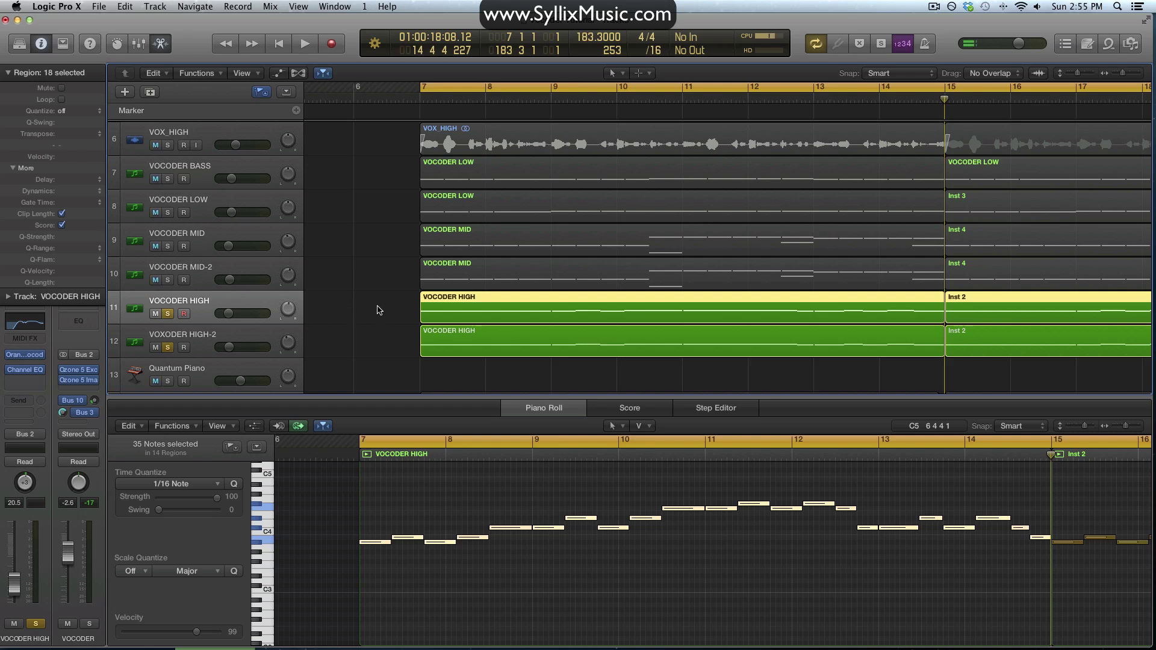
key(space)
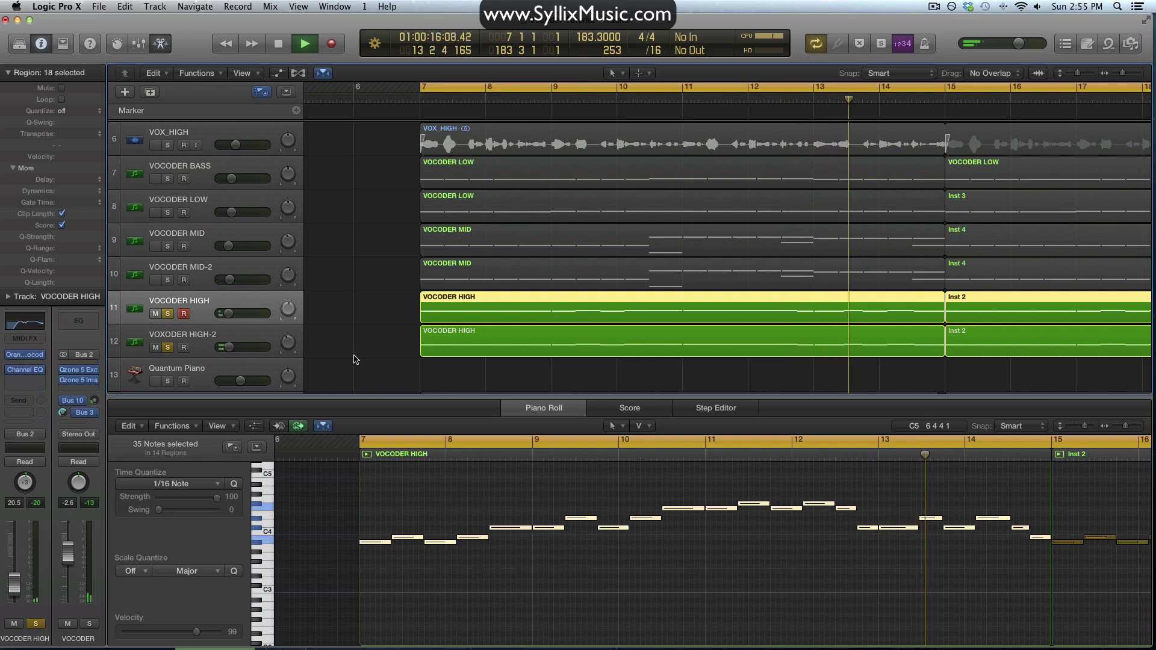
key(space)
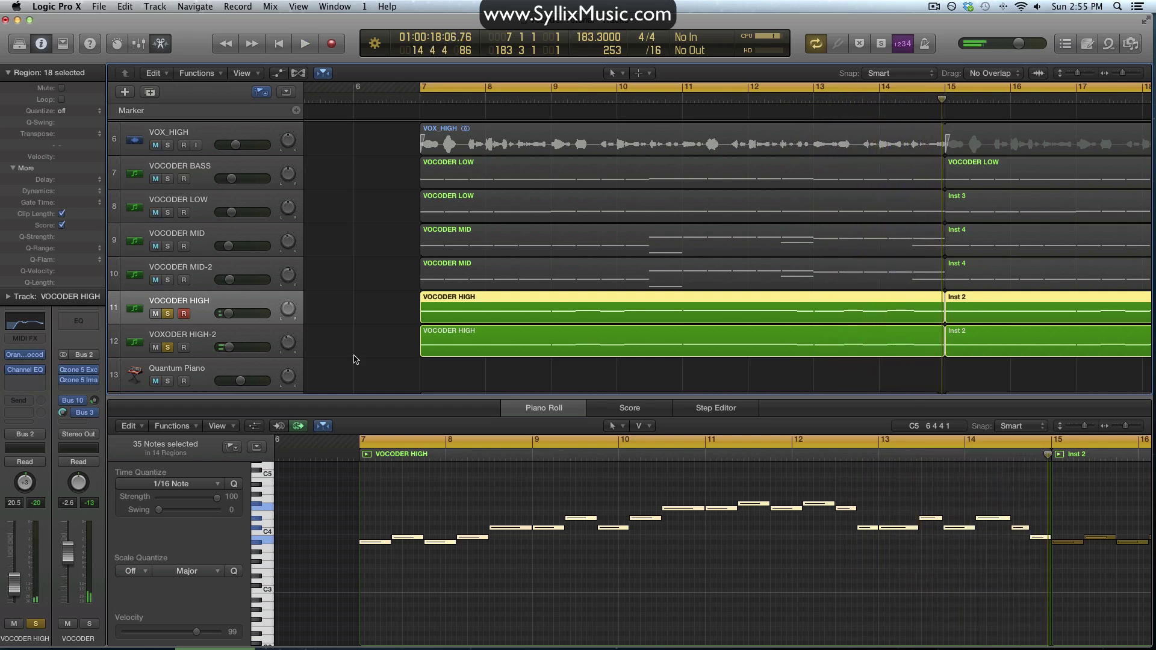
- Solo all six vocoder tracks together, close the note editor and play the full harmony through the second section up to bar 23
drag(168, 181, 168, 280)
click(348, 230)
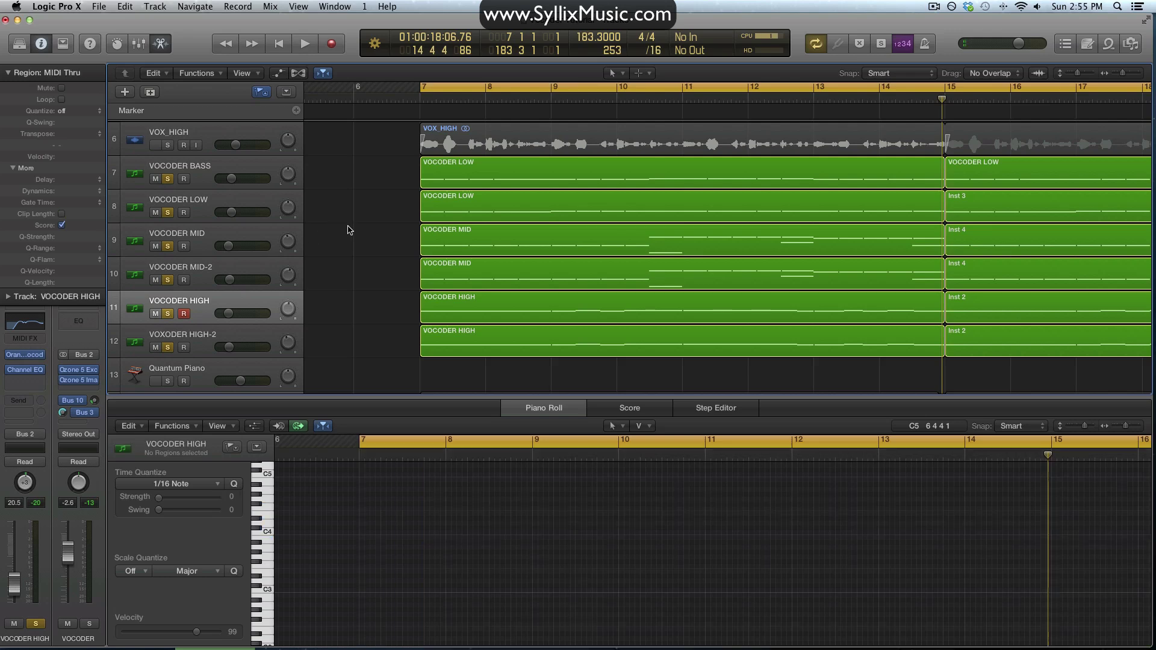
key(space)
key(e)
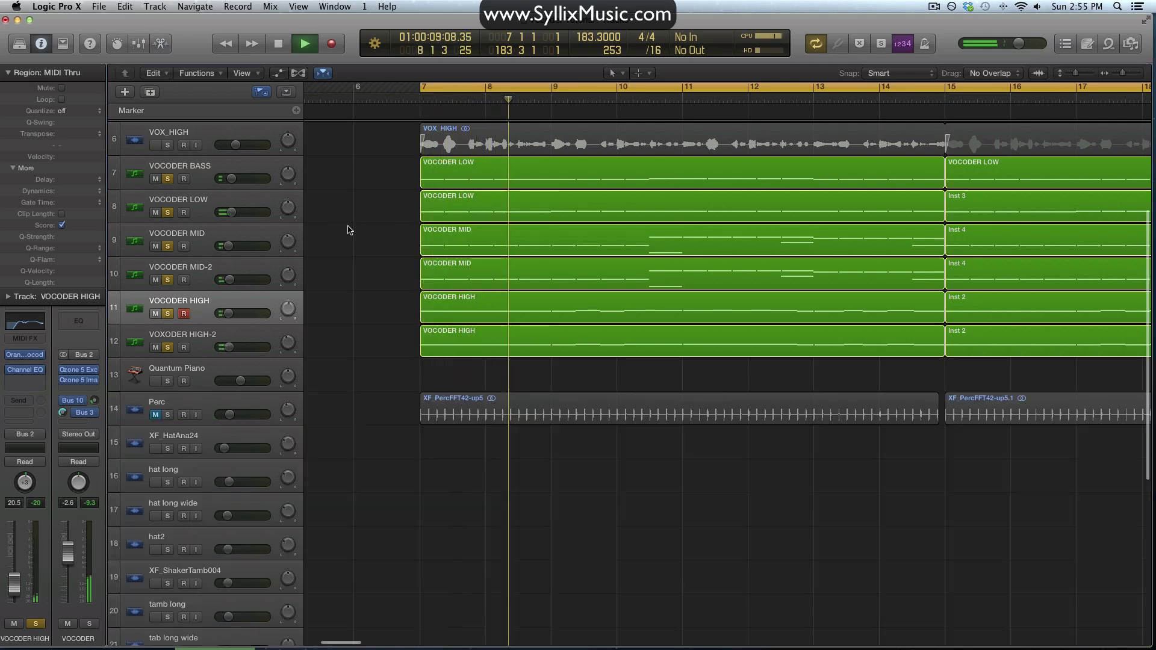
scroll(369, 255, up, 3)
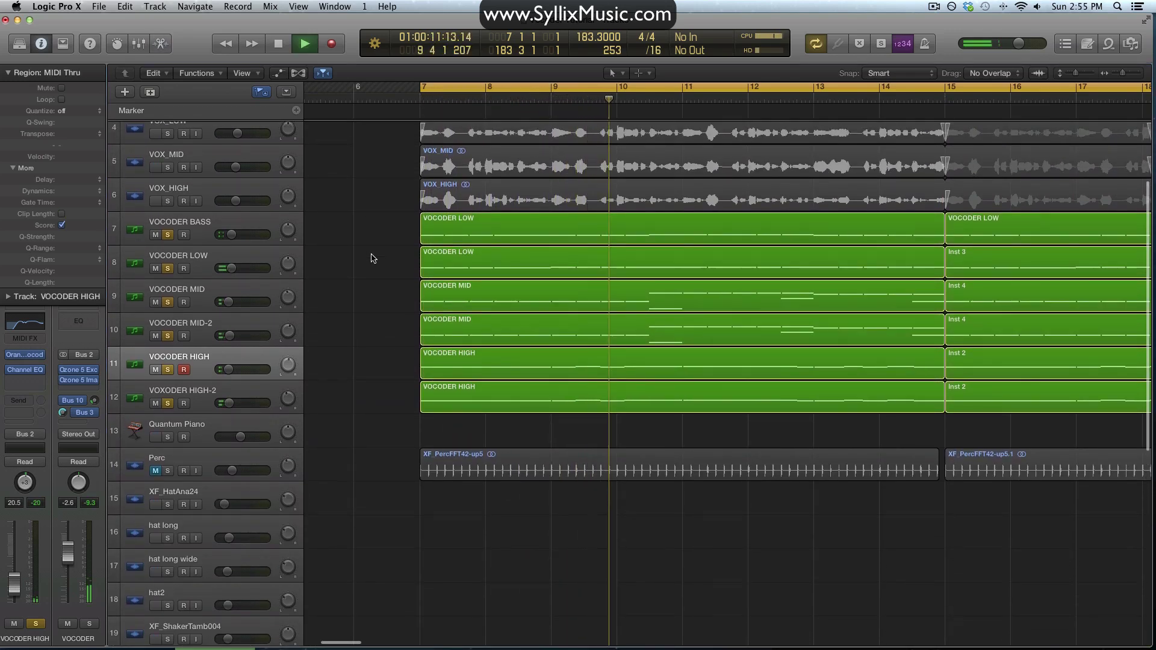
scroll(371, 258, up, 1)
scroll(369, 256, right, 5)
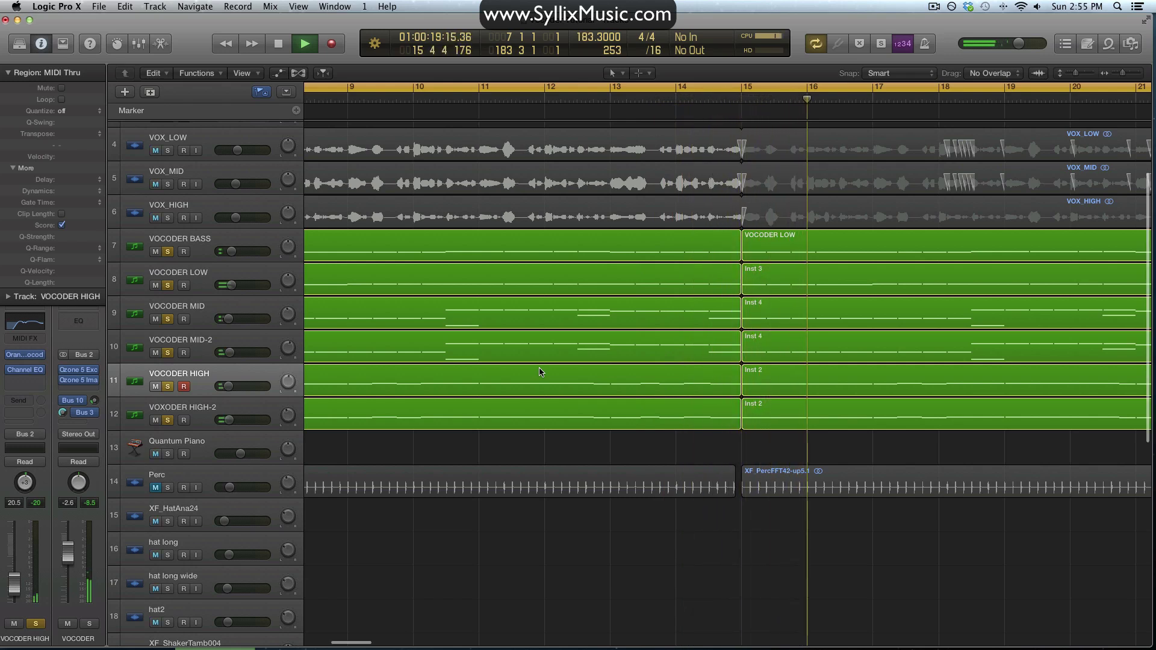
scroll(540, 373, right, 5)
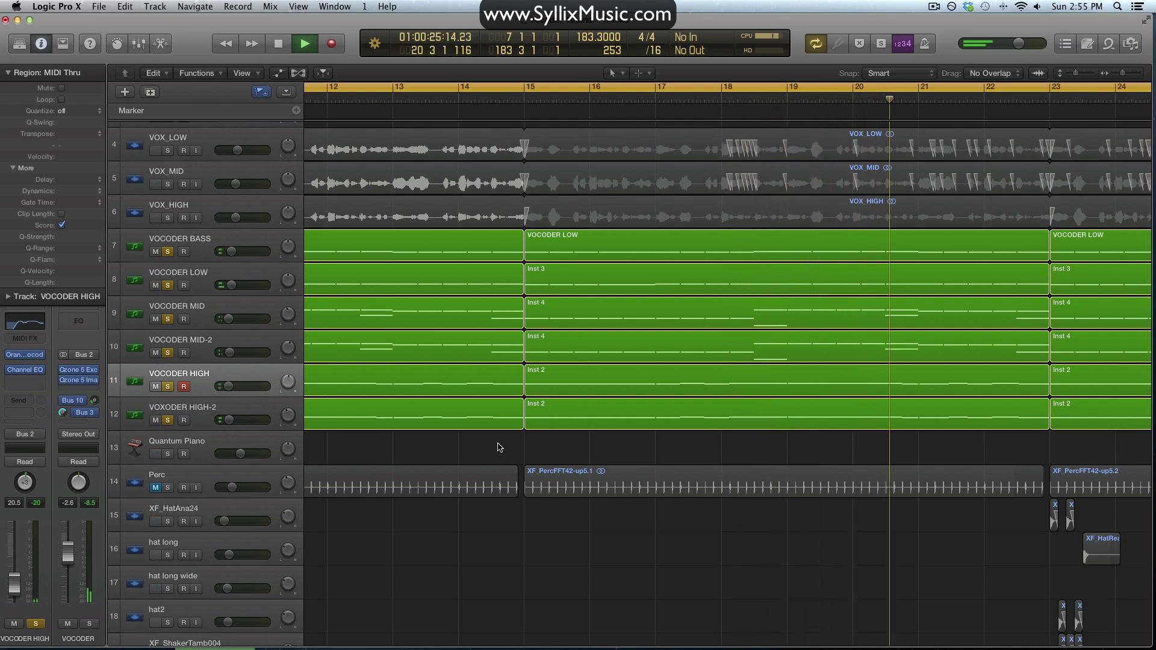
scroll(499, 447, right, 3)
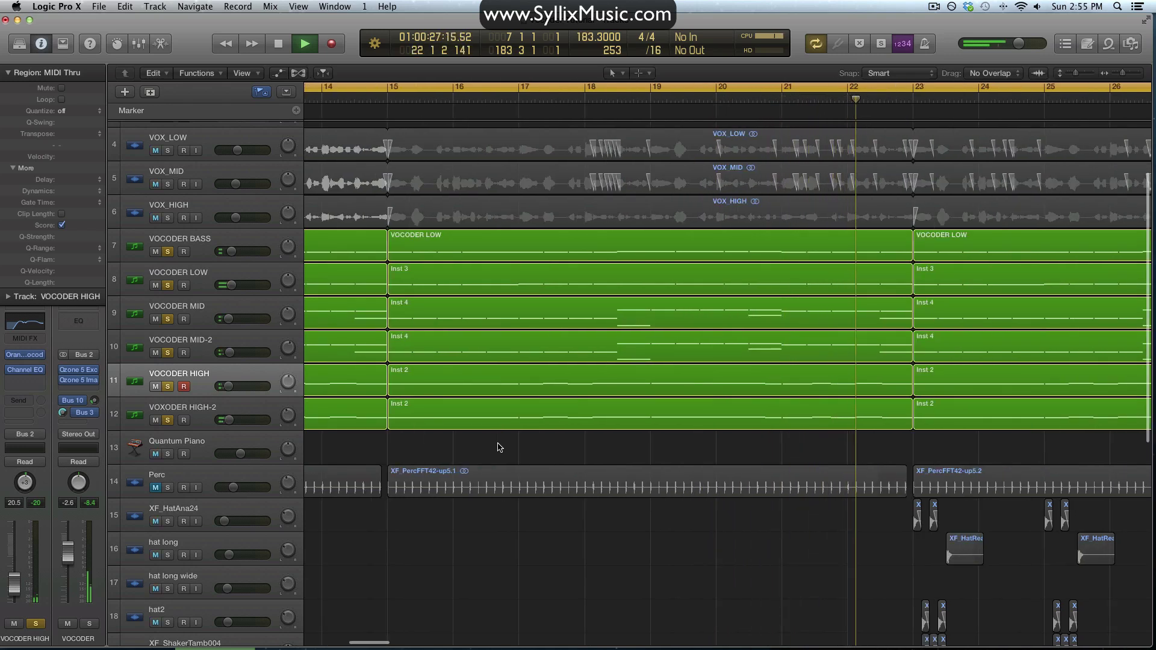
key(space)
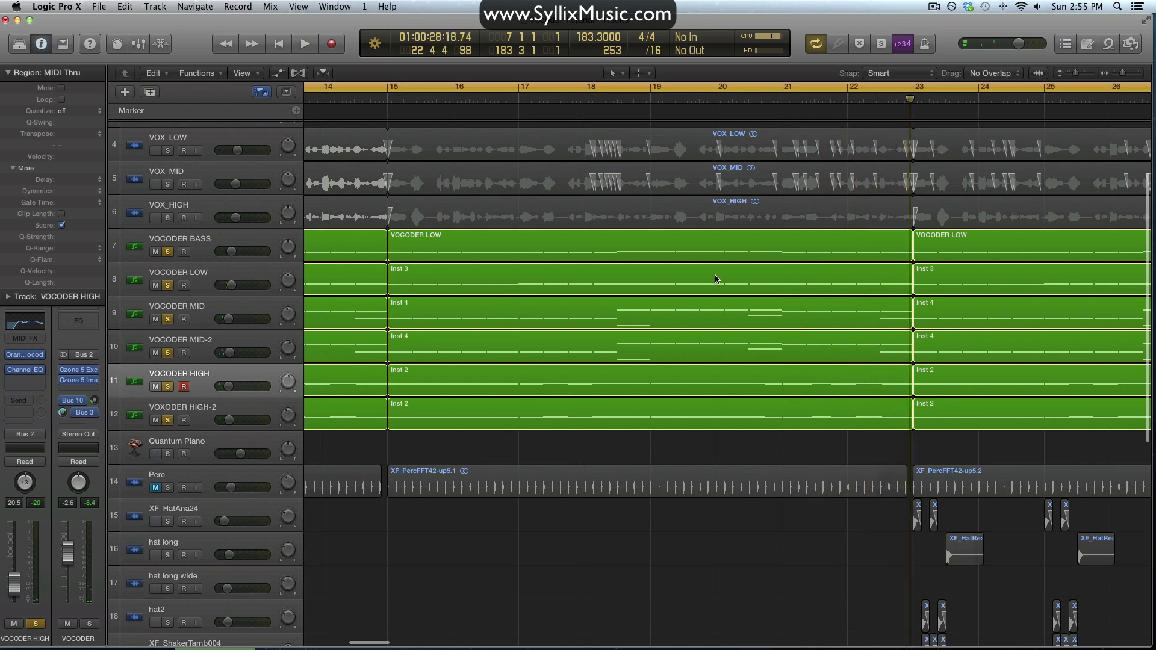
- Turn off solo on all six vocoder tracks
scroll(716, 279, left, 10)
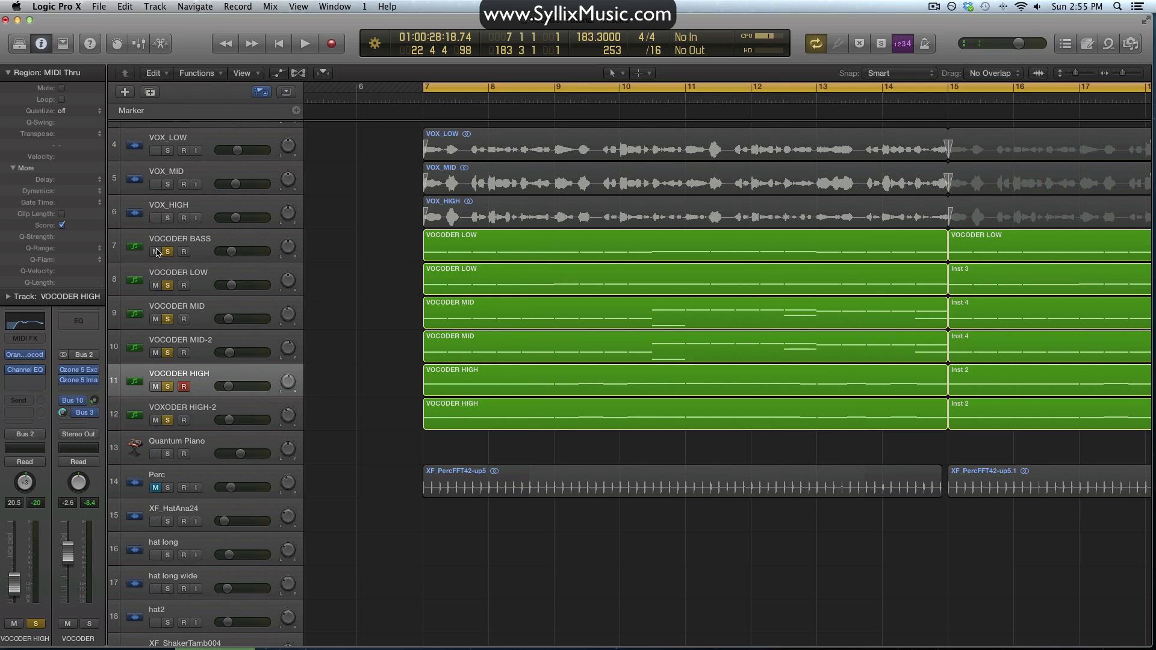
drag(172, 252, 168, 420)
scroll(409, 347, up, 3)
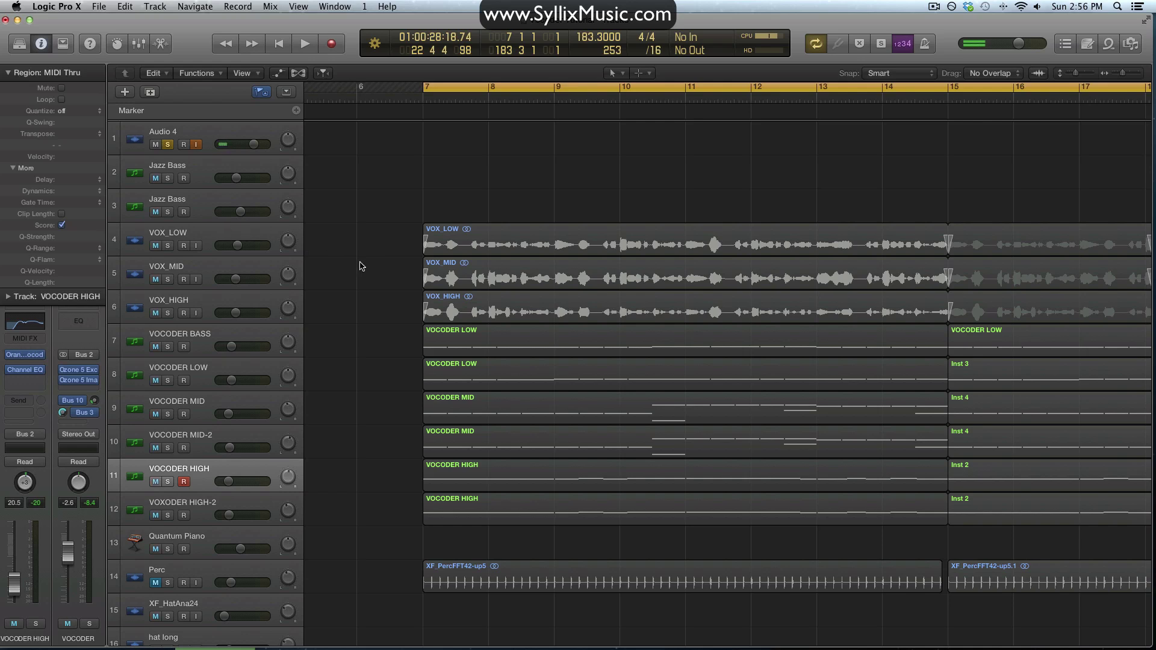
- Select the VOX_LOW, VOX_MID and VOX_HIGH audio regions one after another to review the vocal recordings
click(461, 236)
click(470, 265)
click(470, 304)
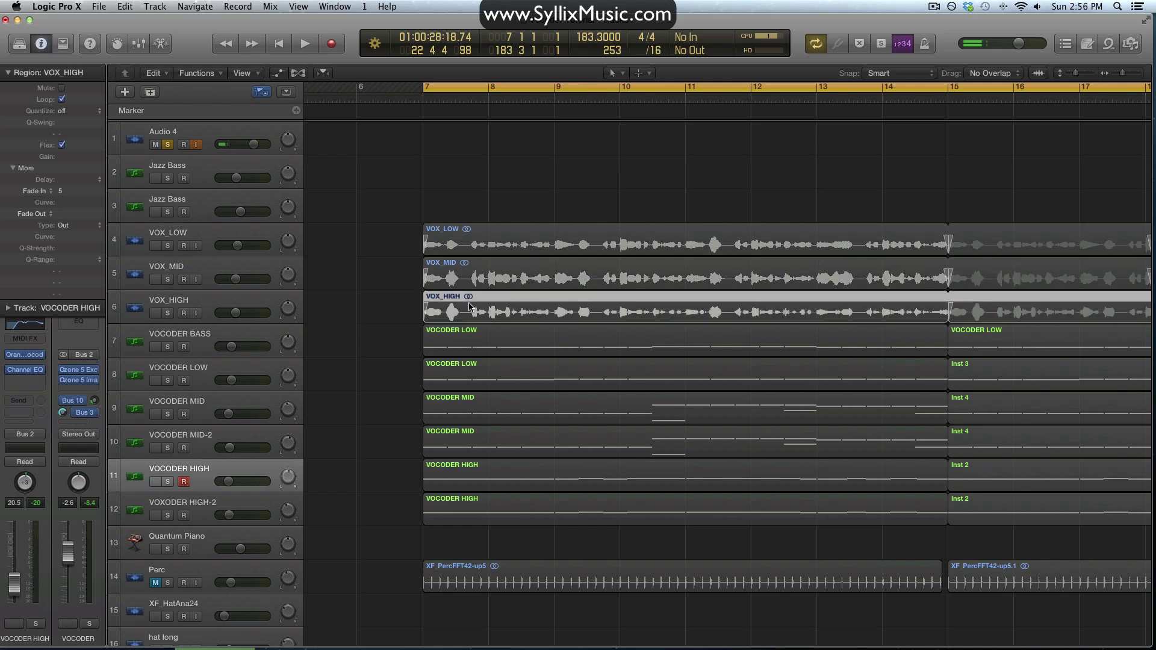
click(379, 309)
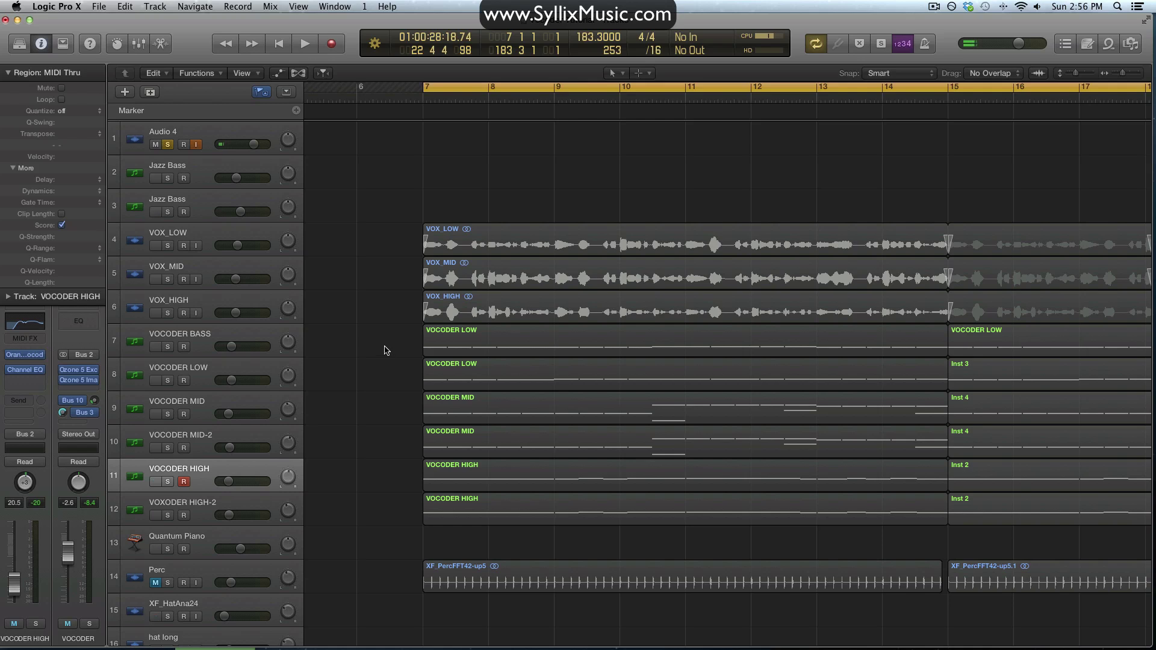
- Select the low, mid and high pairs of vocoder regions in turn to compare them with the vocal regions
drag(387, 340, 430, 367)
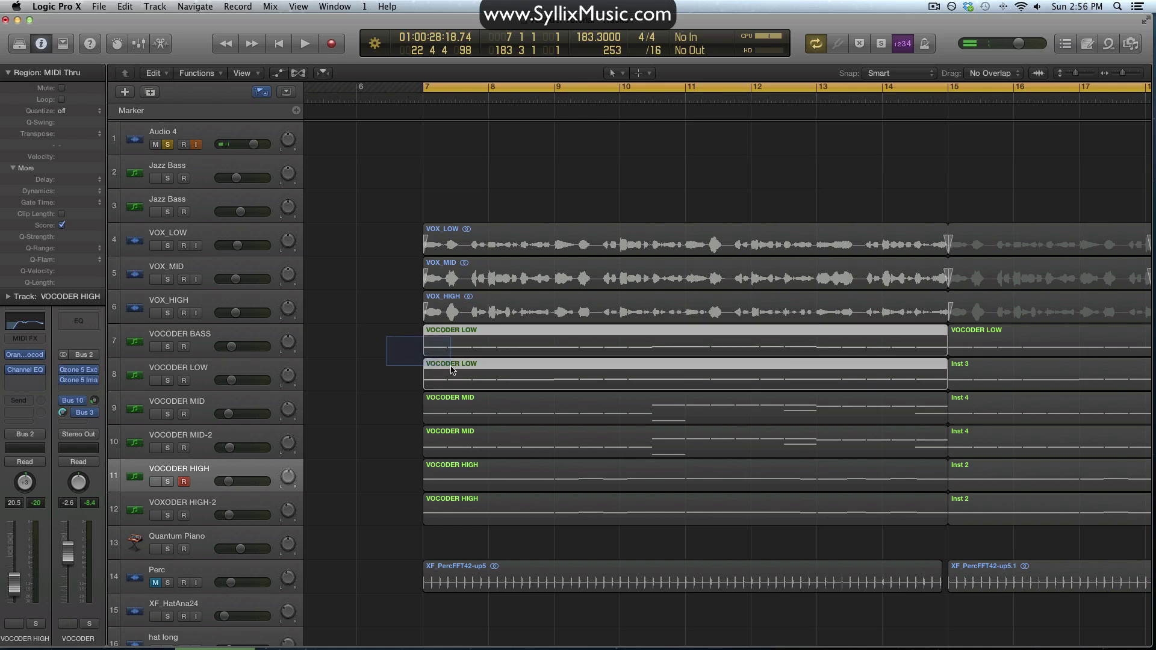
drag(401, 407, 446, 449)
drag(392, 477, 445, 508)
click(390, 452)
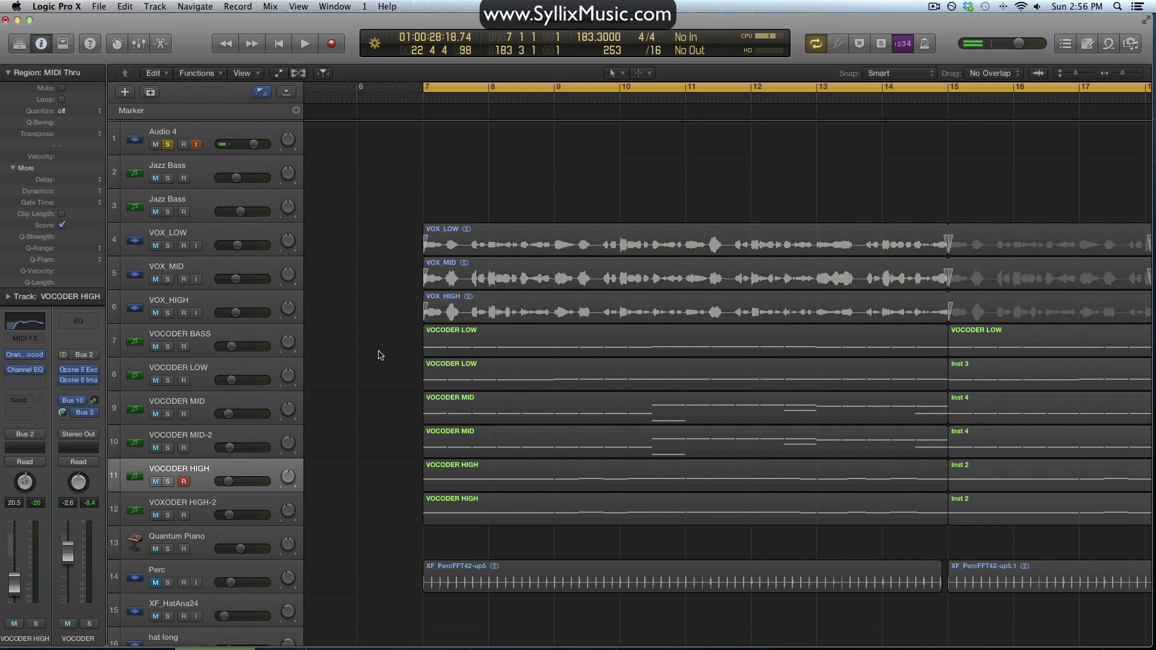
drag(375, 235, 495, 216)
drag(378, 347, 393, 444)
- Select the VOXODER HIGH-2 track and solo it
scroll(372, 454, down, 1)
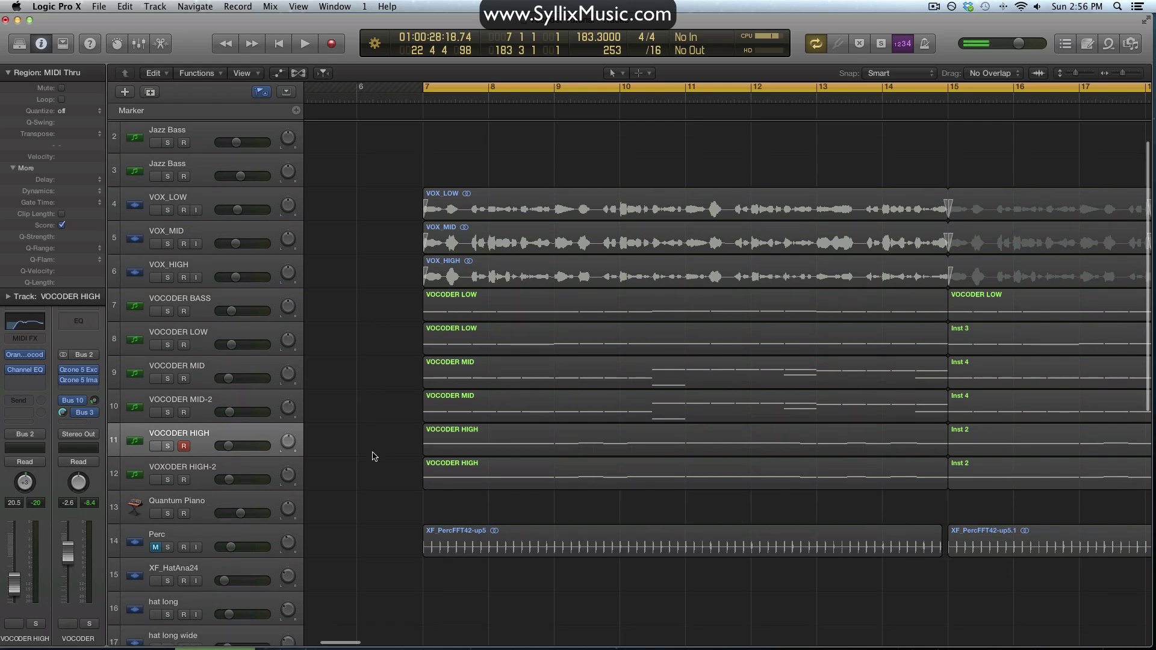
click(209, 465)
click(168, 480)
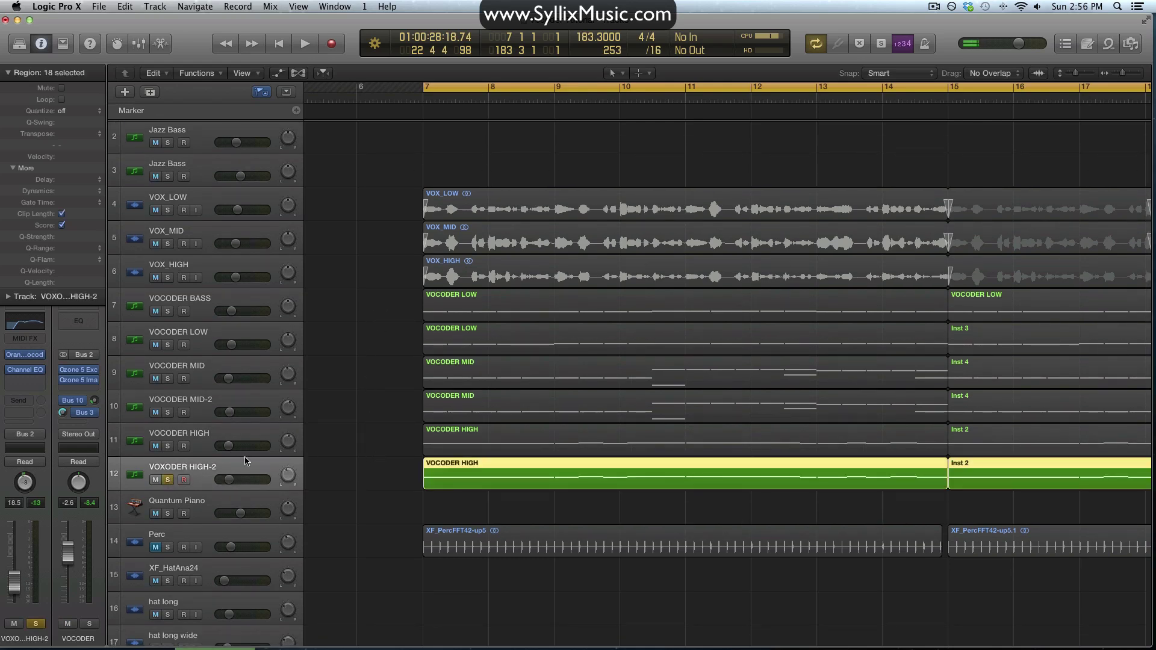
- Open the OrangeVocoder plug-in of the VOXODER HIGH-2 track and select the VOX_LOW region beside it
click(26, 357)
click(542, 141)
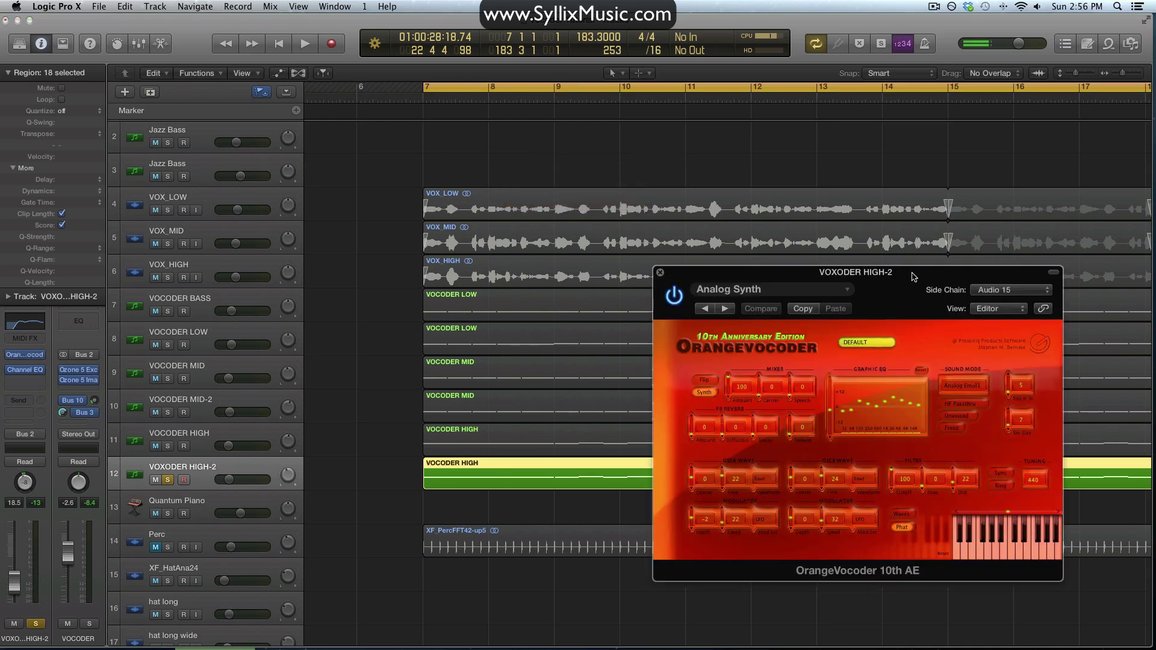
mouse_move(386, 272)
mouse_down()
mouse_move(483, 280)
mouse_move(374, 279)
mouse_up()
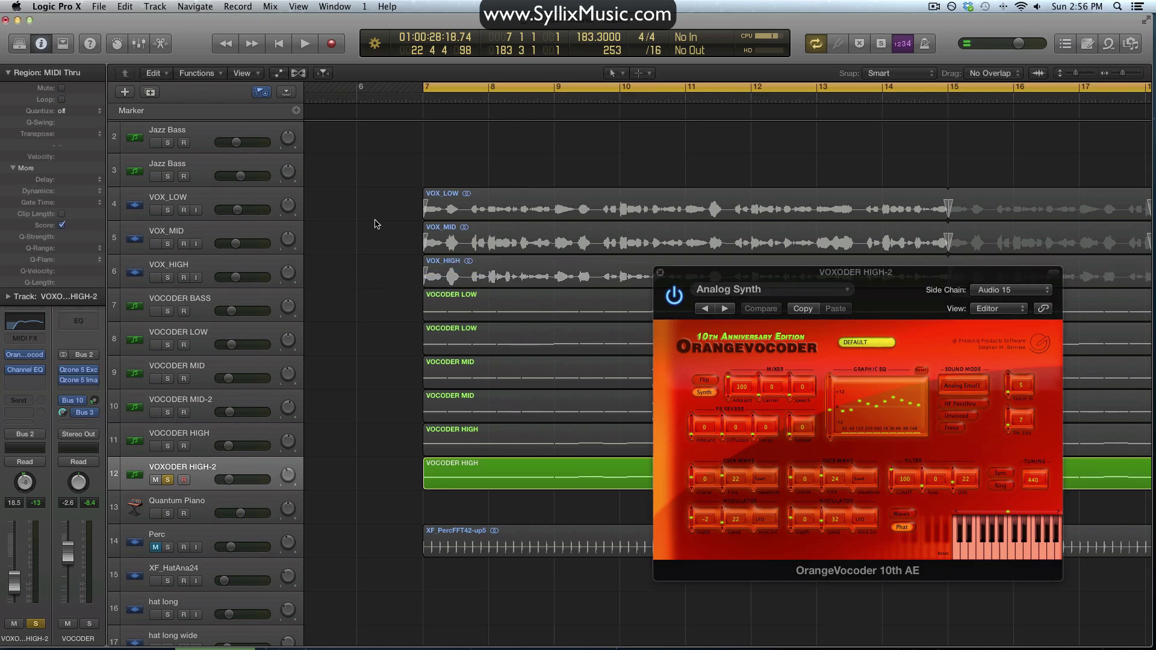
drag(374, 188, 434, 211)
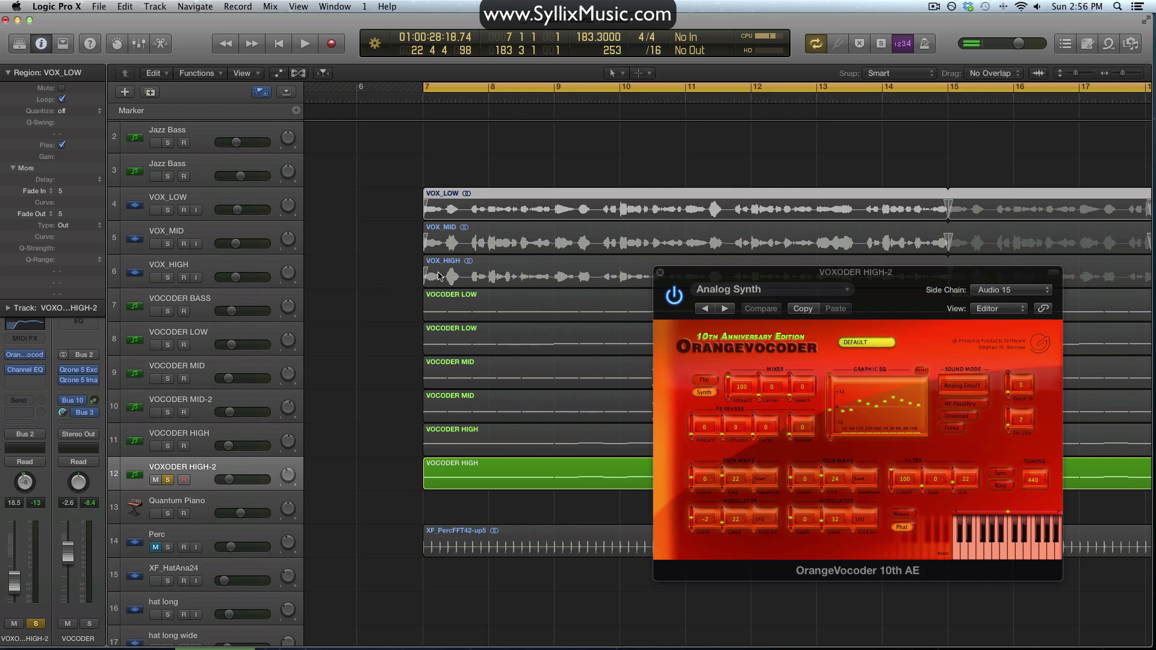
drag(870, 272, 868, 295)
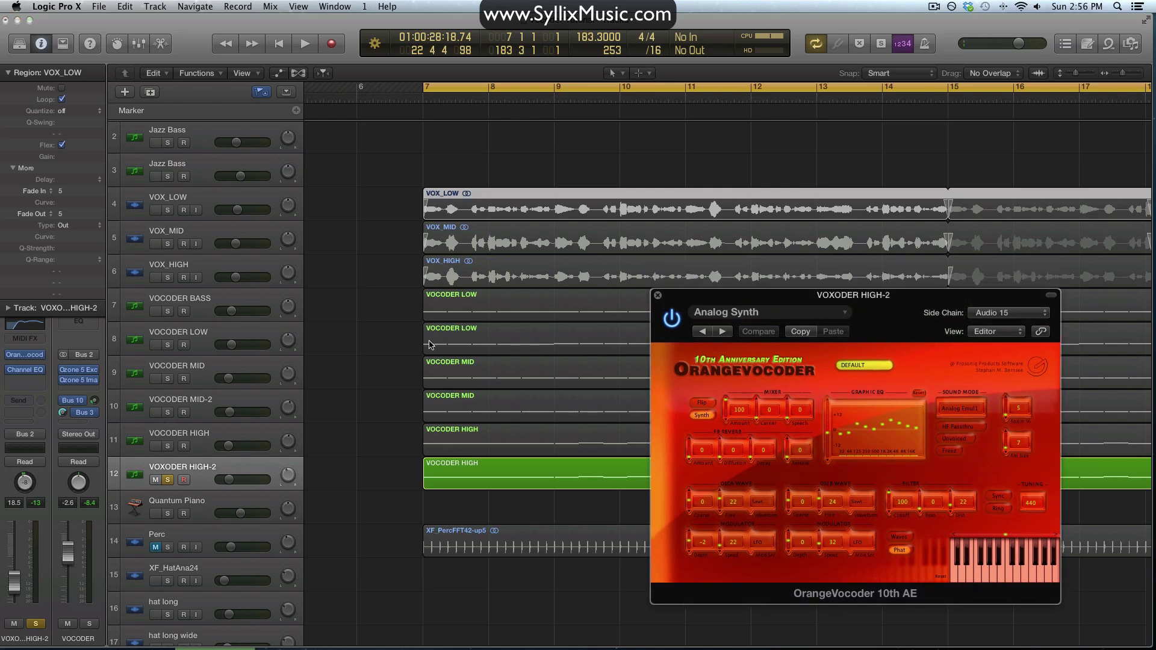
- Play back the soloed VOXODER HIGH-2 track to hear the vocoder driven by the Audio 15 side chain
key(space)
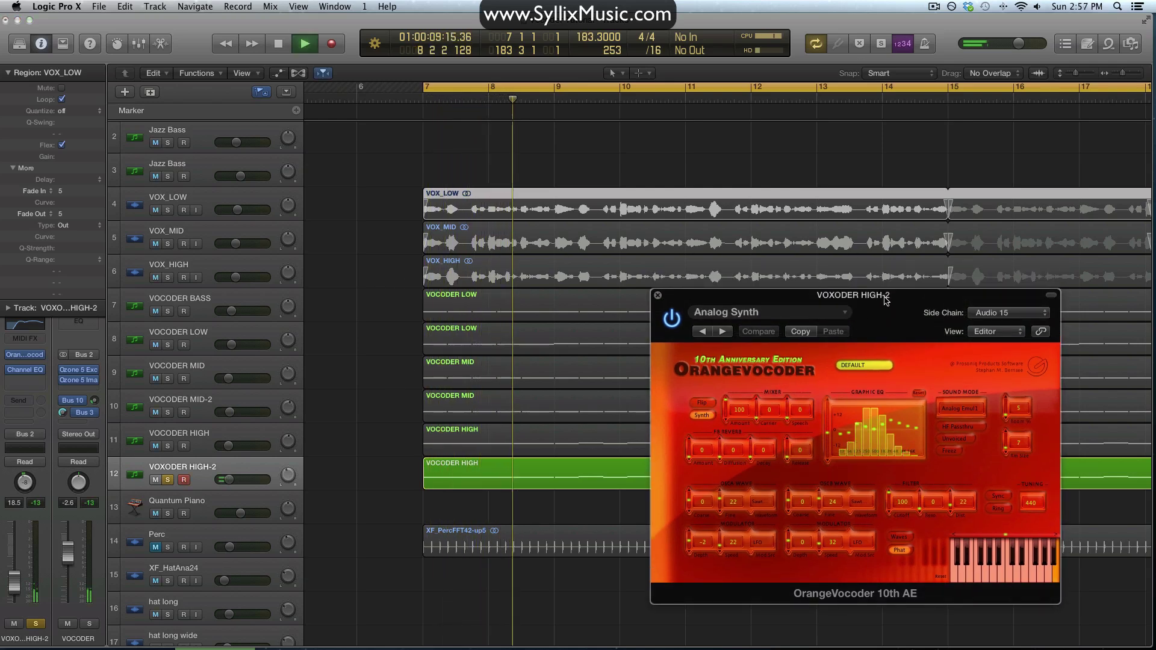
drag(886, 299, 937, 313)
key(space)
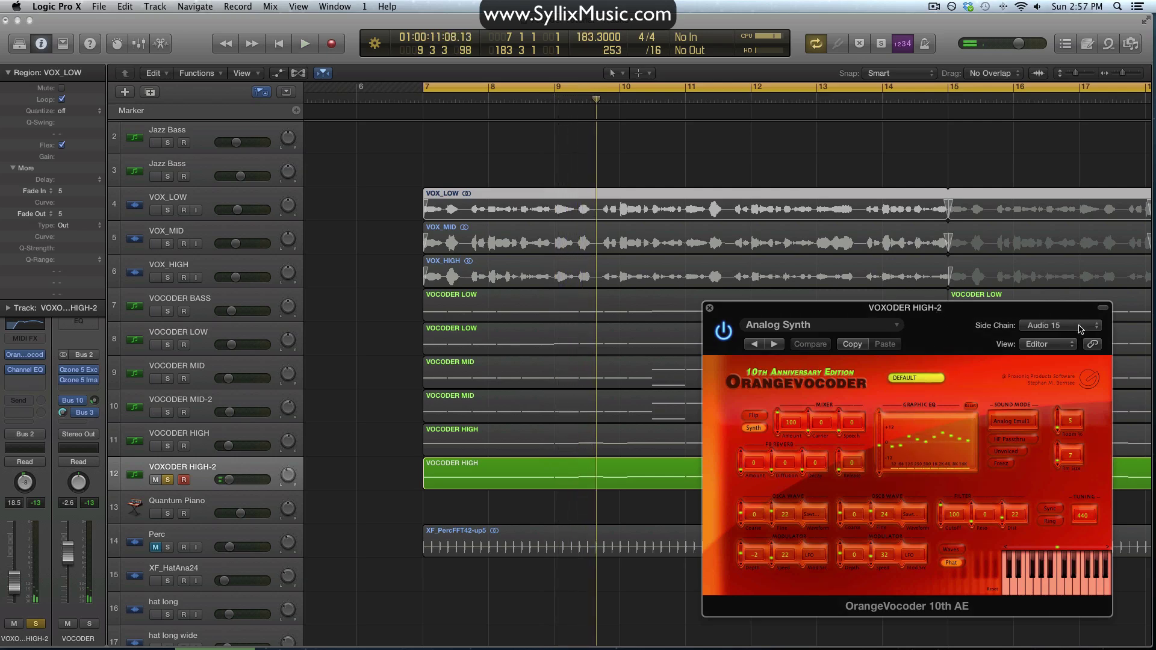
- Set the OrangeVocoder side chain to Audio 13 and play back the vocoder with that source
click(1081, 329)
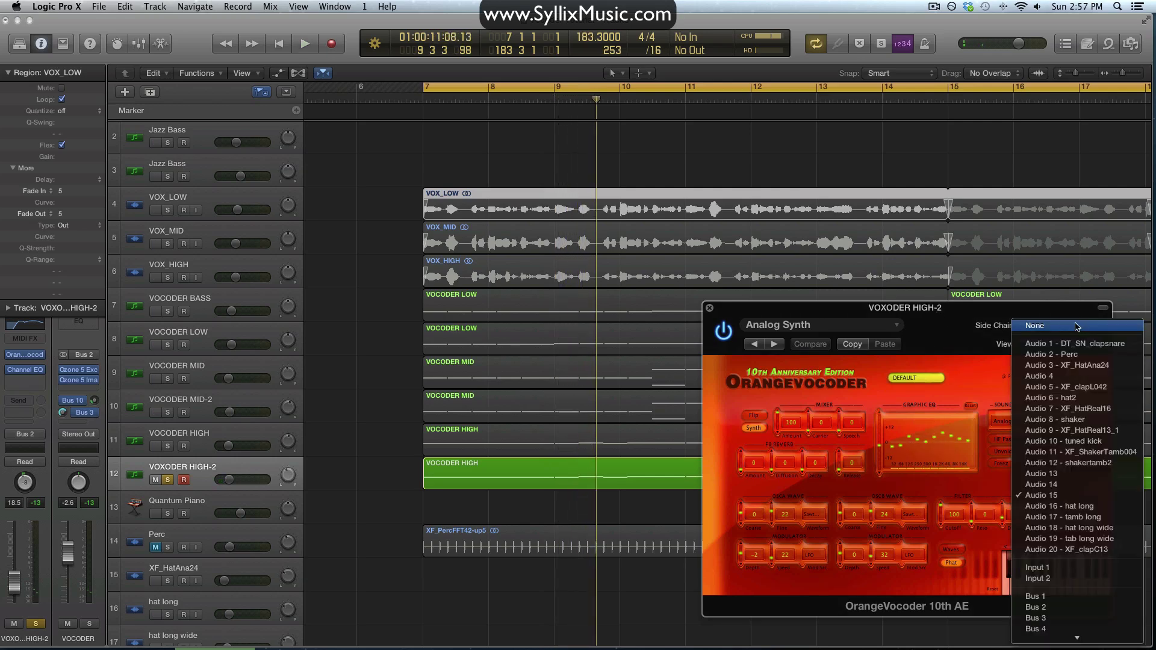
click(1060, 476)
key(space)
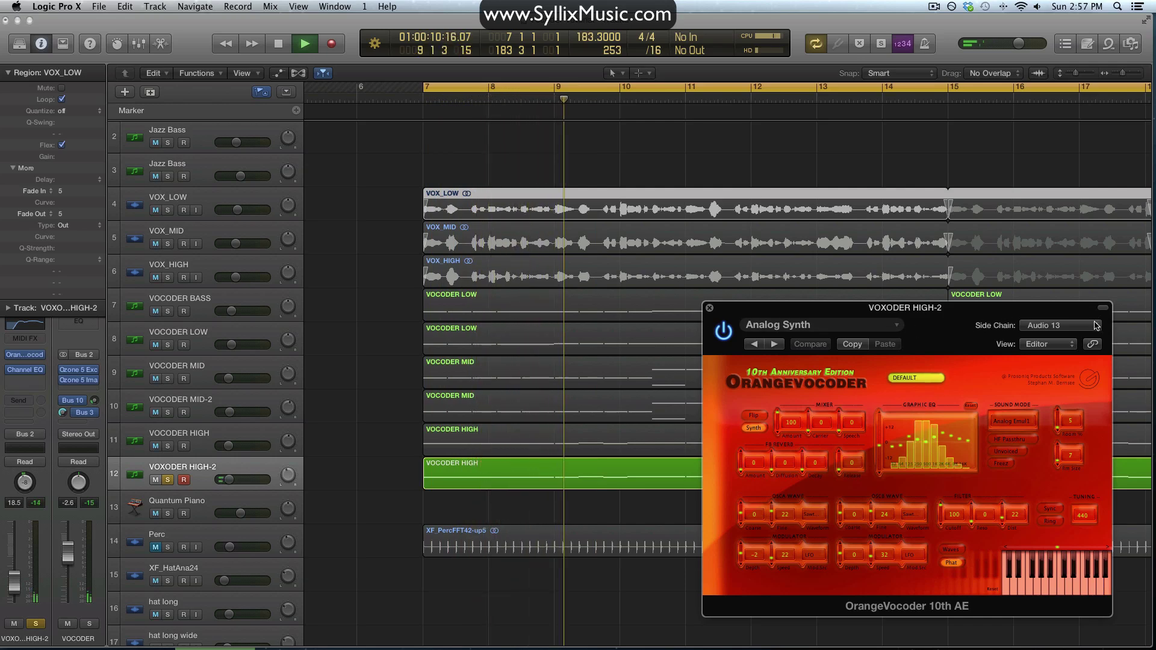
key(space)
- Switch the side chain back to Audio 15 and briefly play the vocoder for comparison
click(1062, 326)
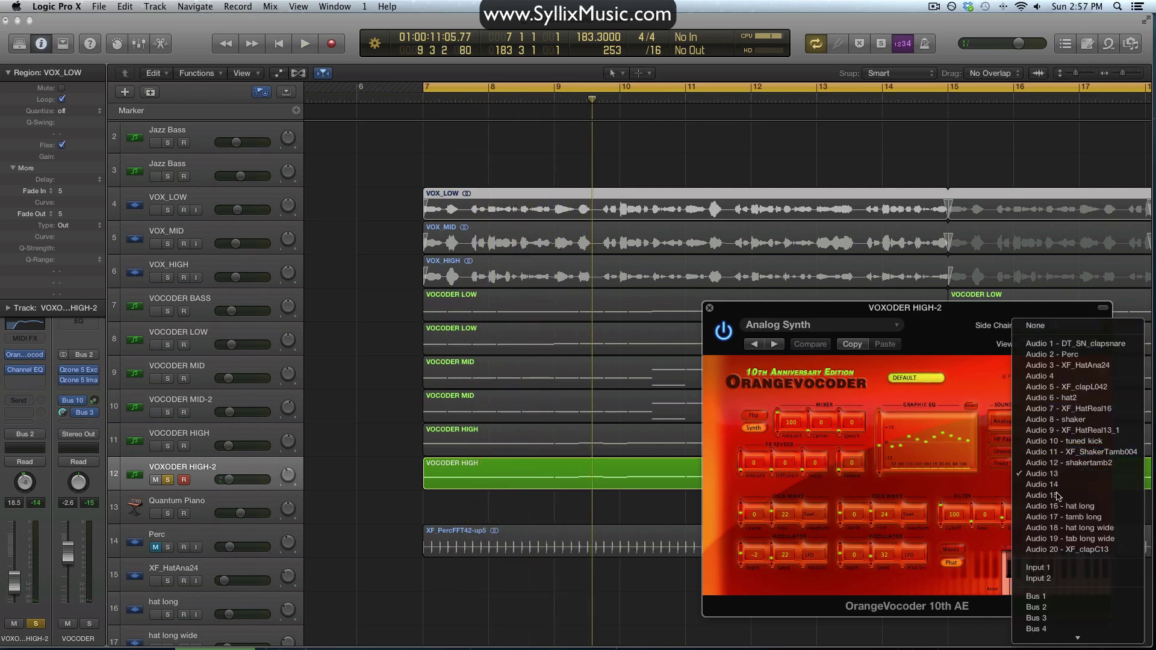
click(1057, 495)
key(space)
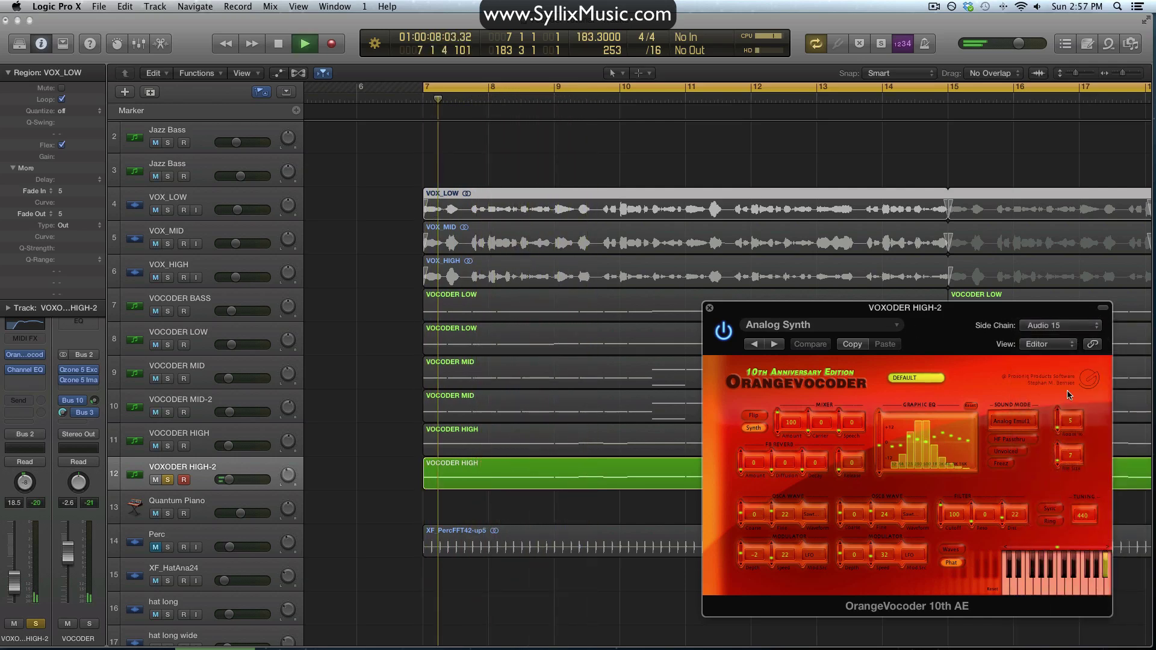
key(space)
- Change the side chain to Audio 13 once more and audition the vocoder again
click(1079, 329)
click(1049, 475)
key(space)
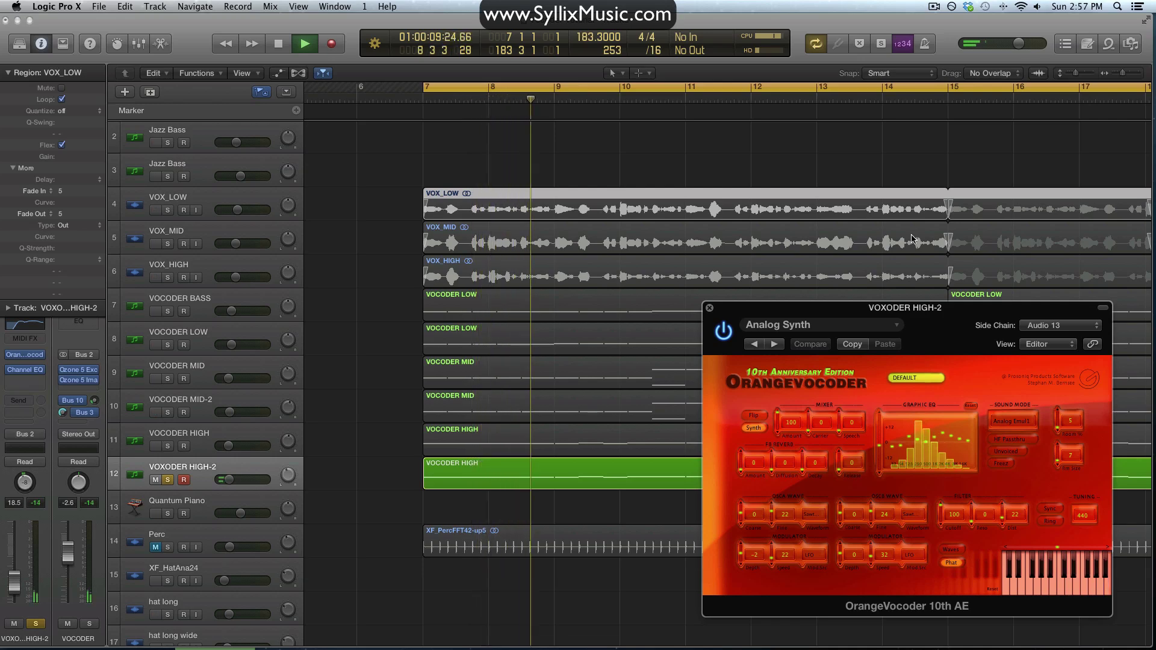
key(space)
- Restore the side chain to Audio 15, close the vocoder plug-in window and clear the region selection
click(1060, 325)
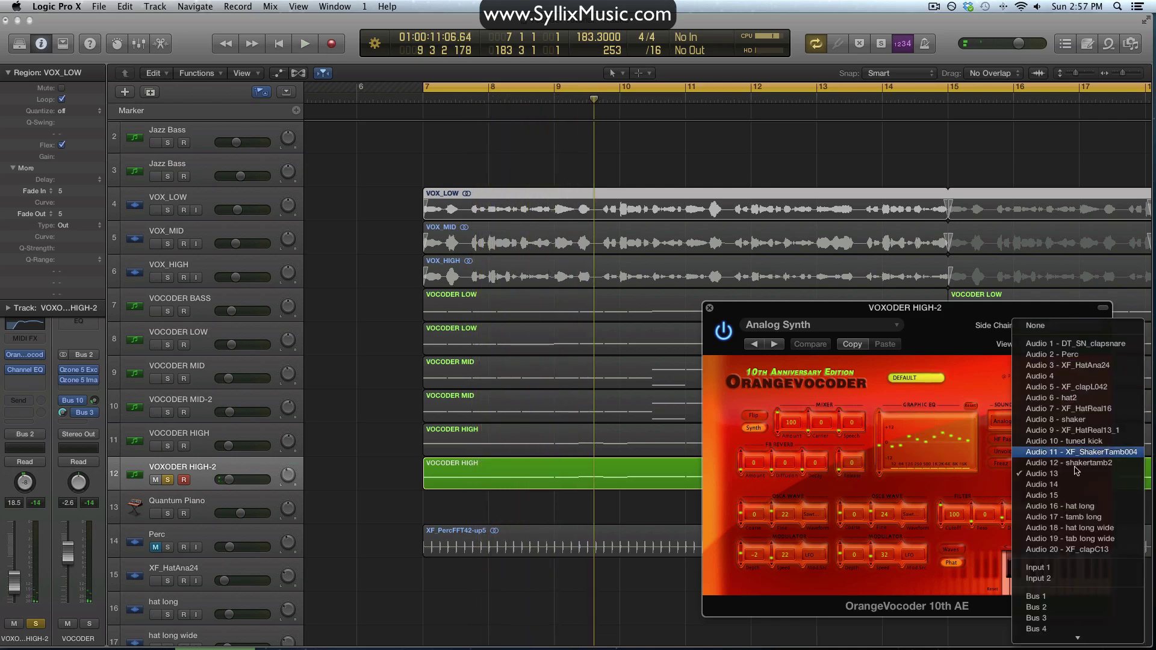
click(1072, 496)
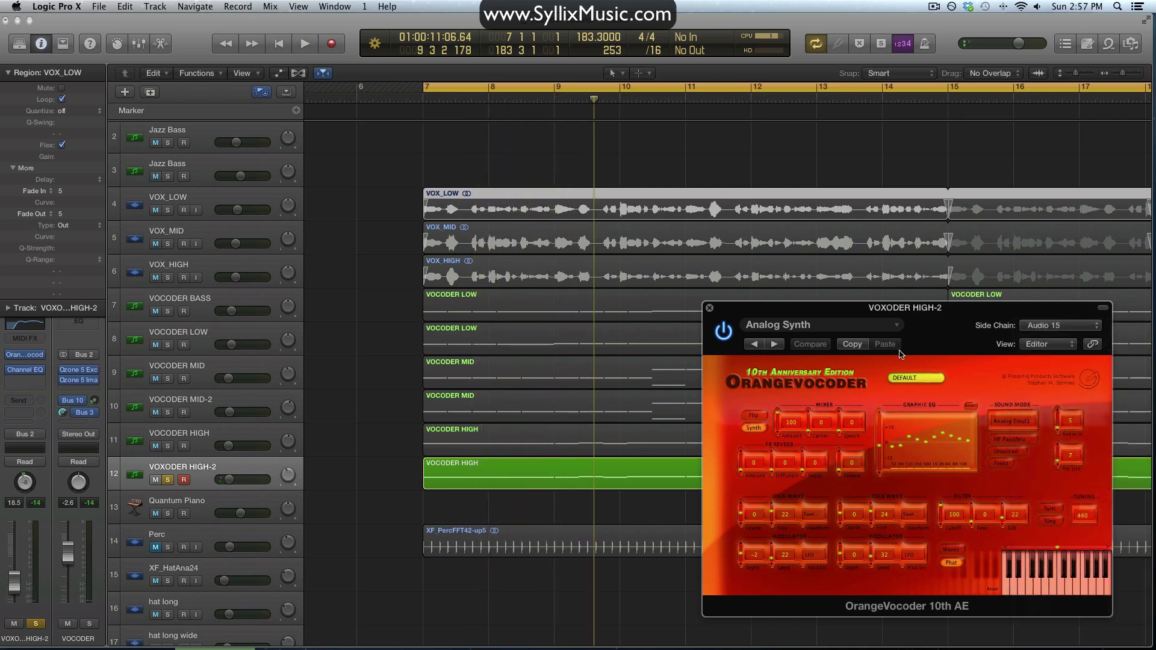
click(709, 307)
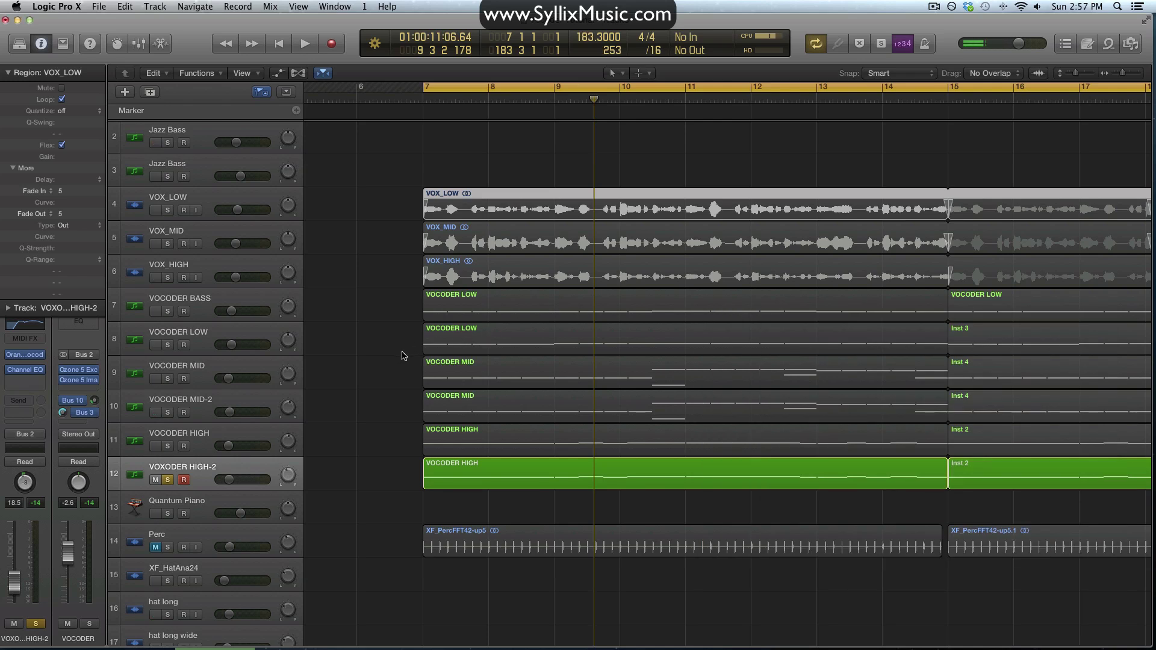
click(388, 410)
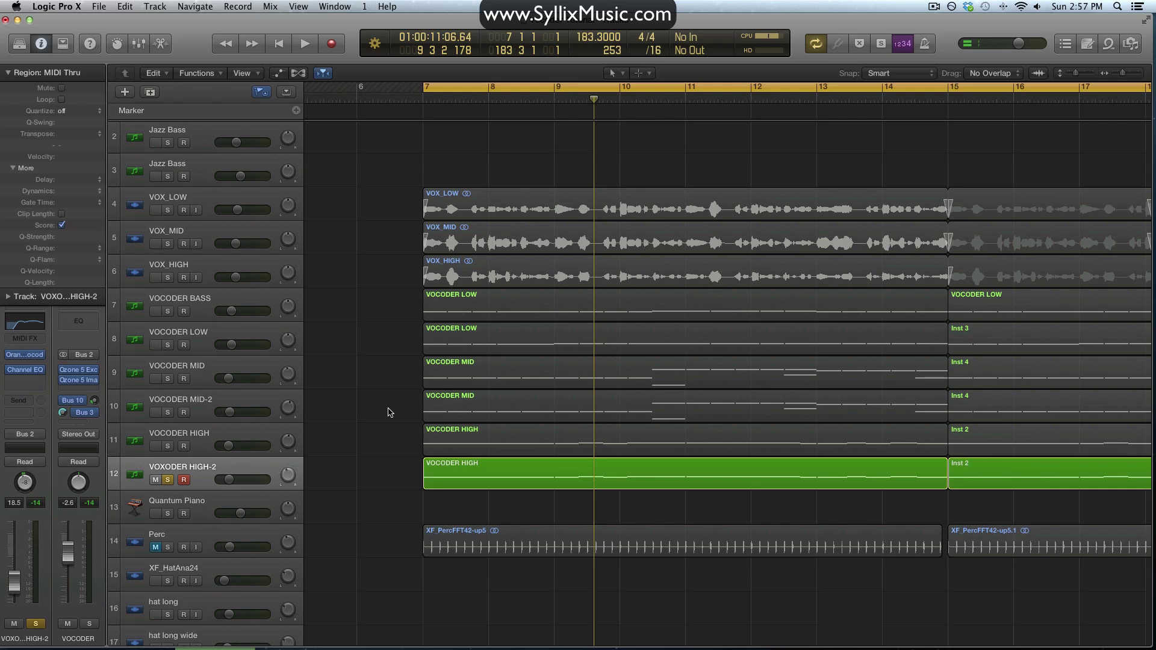
- Turn off solo on VOXODER HIGH-2, then select the VOX_LOW track and solo it
click(168, 480)
scroll(413, 398, up, 1)
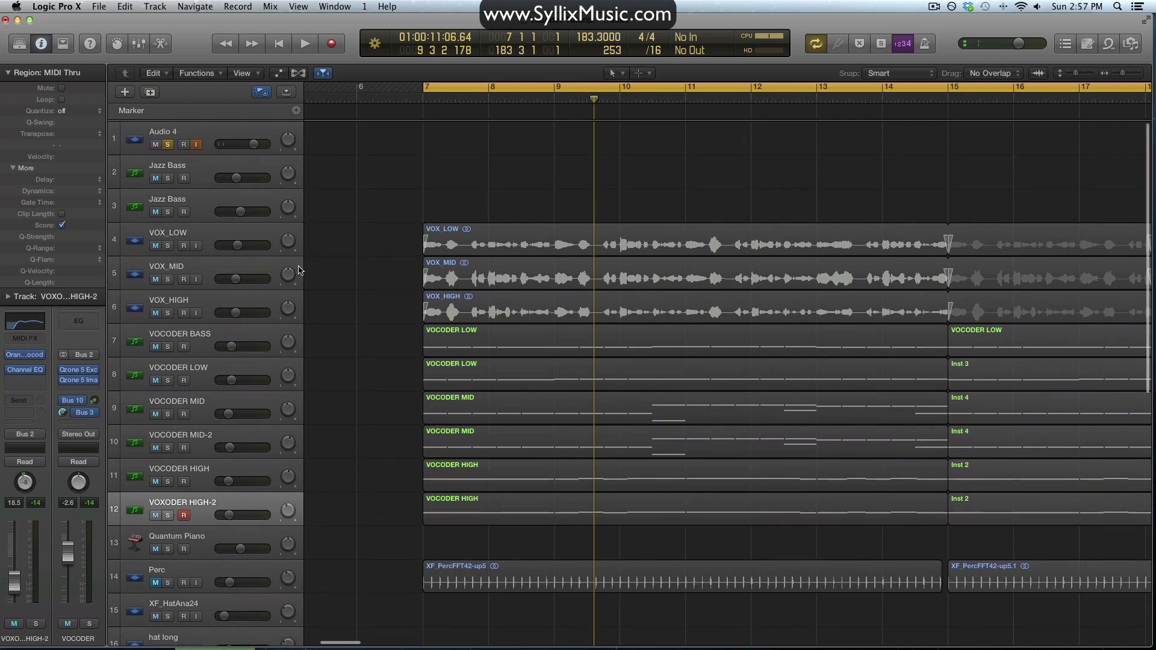
click(216, 233)
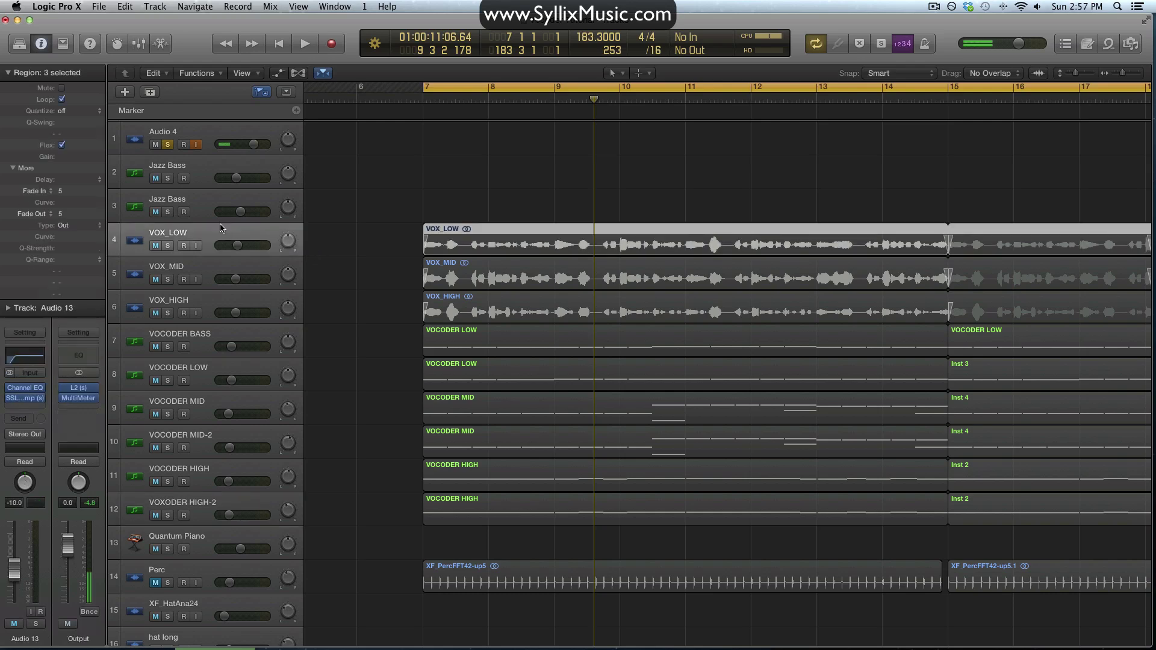
click(169, 246)
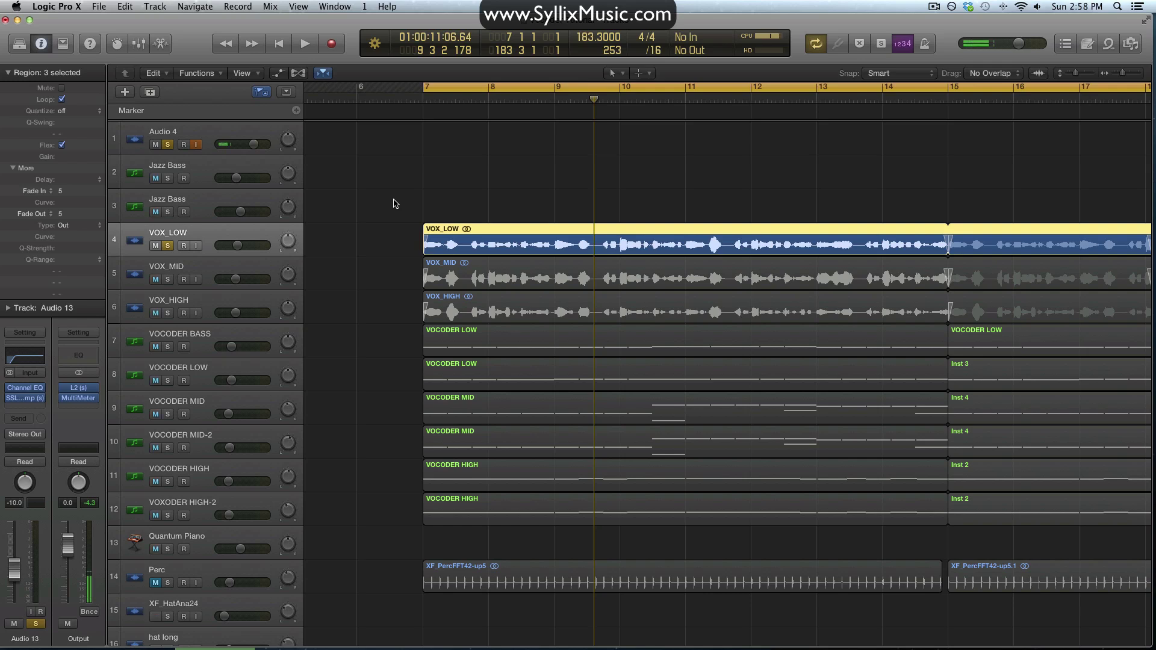
- Point out the VOX_MID and VOX_HIGH regions, then play back the soloed VOX_LOW vocal
click(504, 275)
click(504, 303)
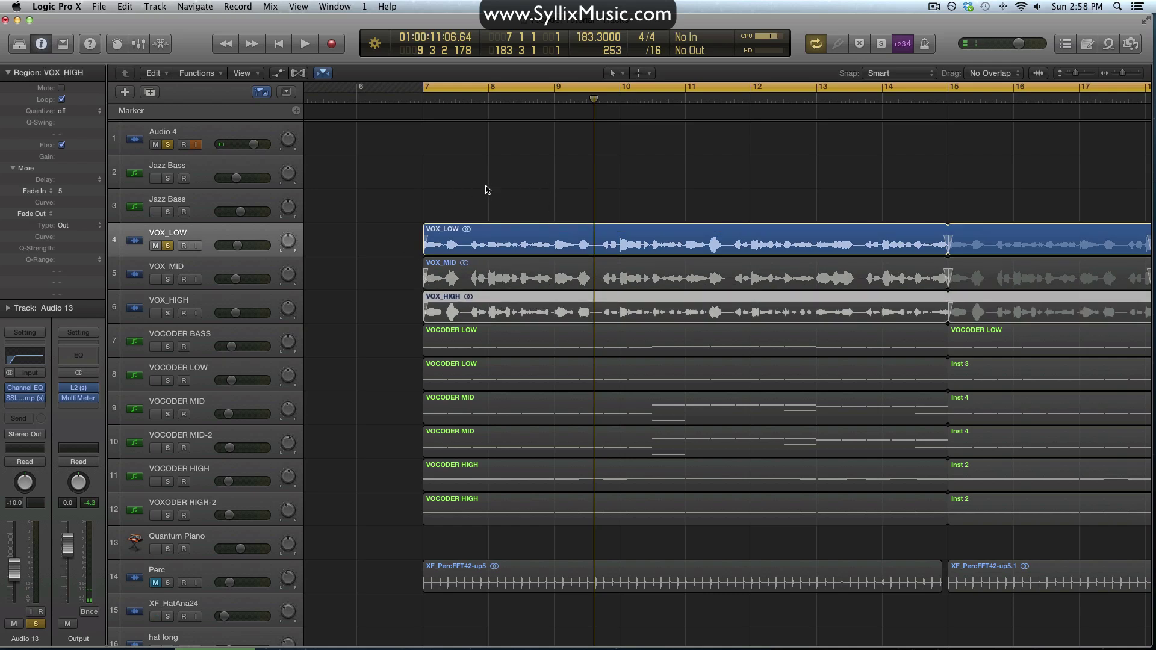
key(space)
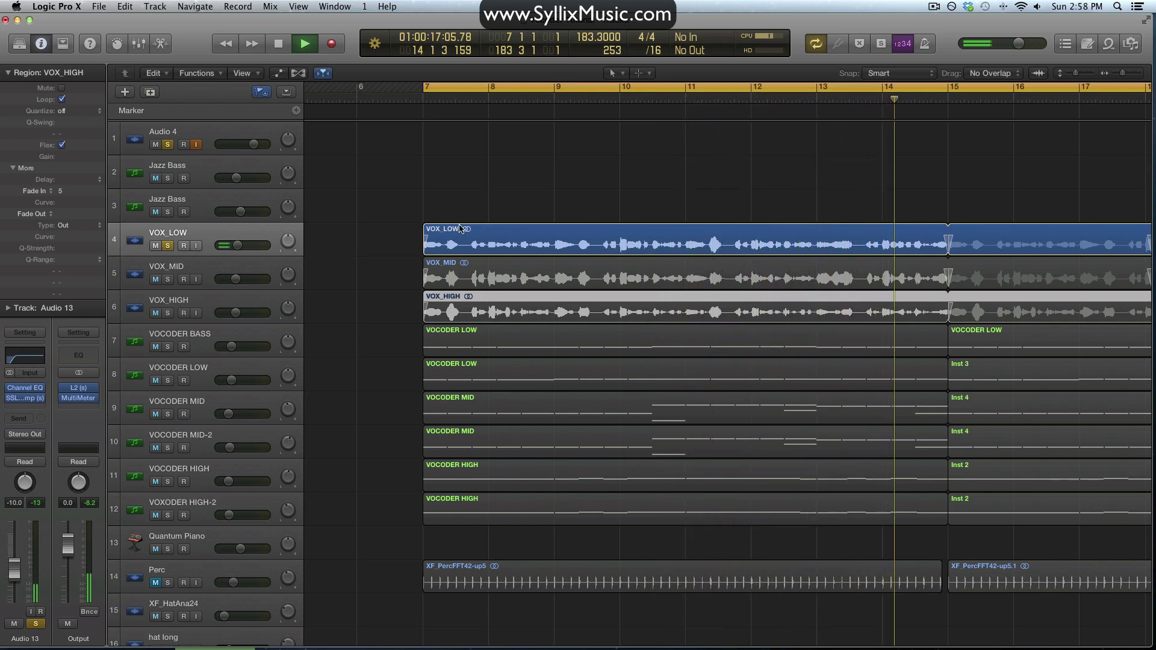
key(space)
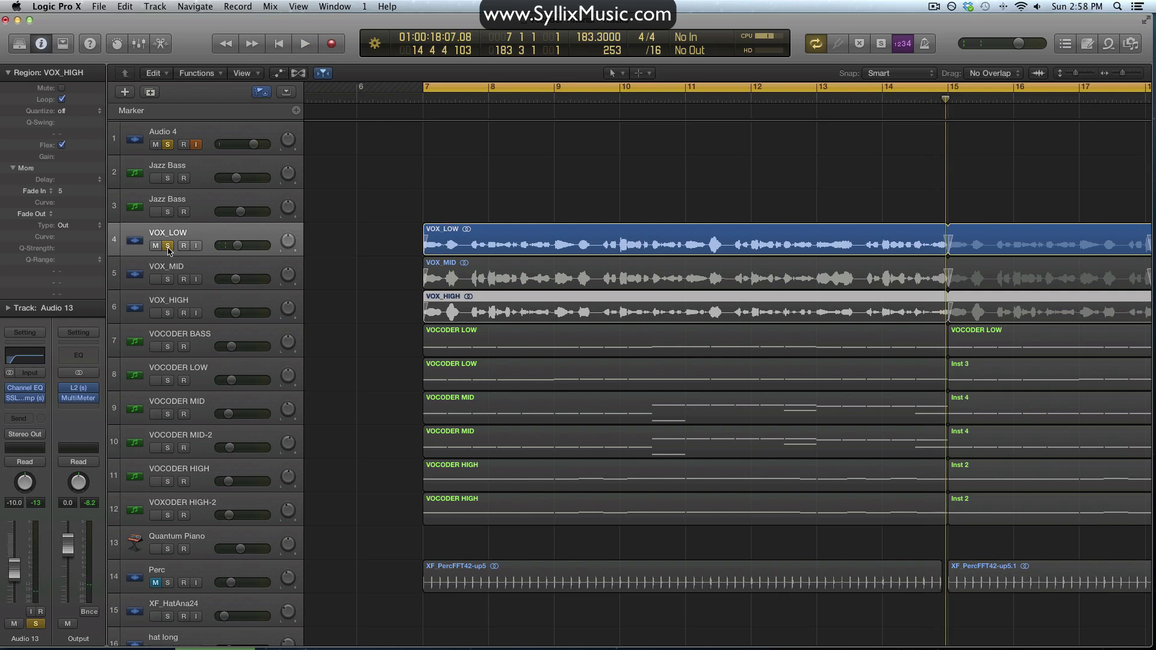
- Move the solo from VOX_LOW to VOX_MID and play back the mid vocal on its own
click(168, 246)
click(168, 280)
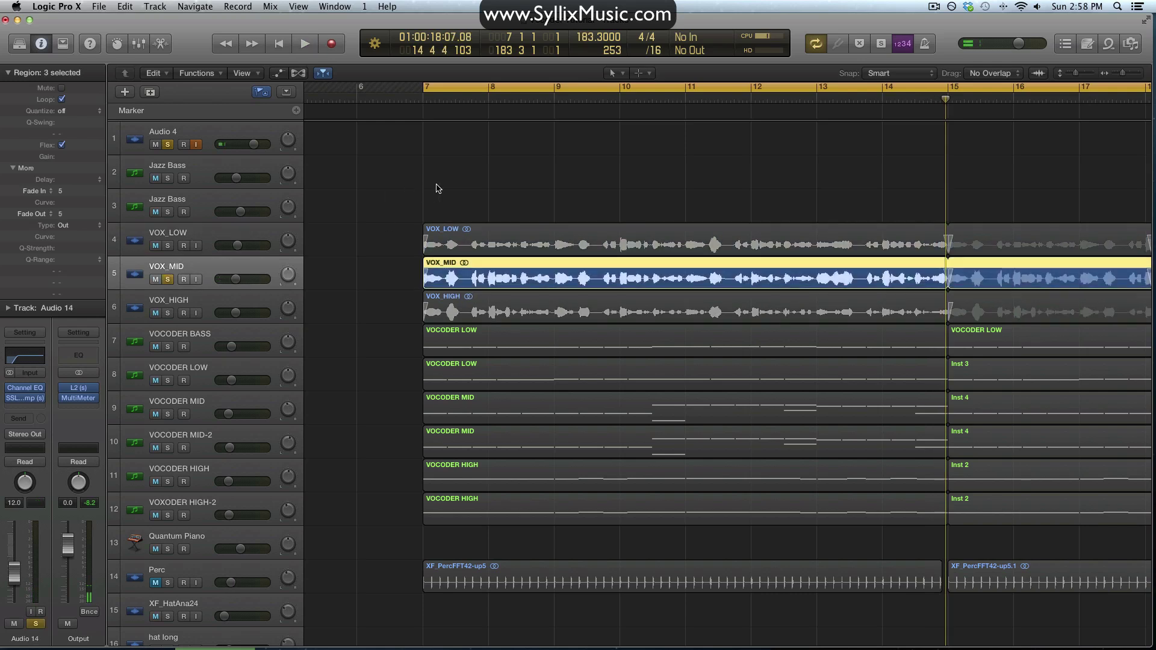
key(space)
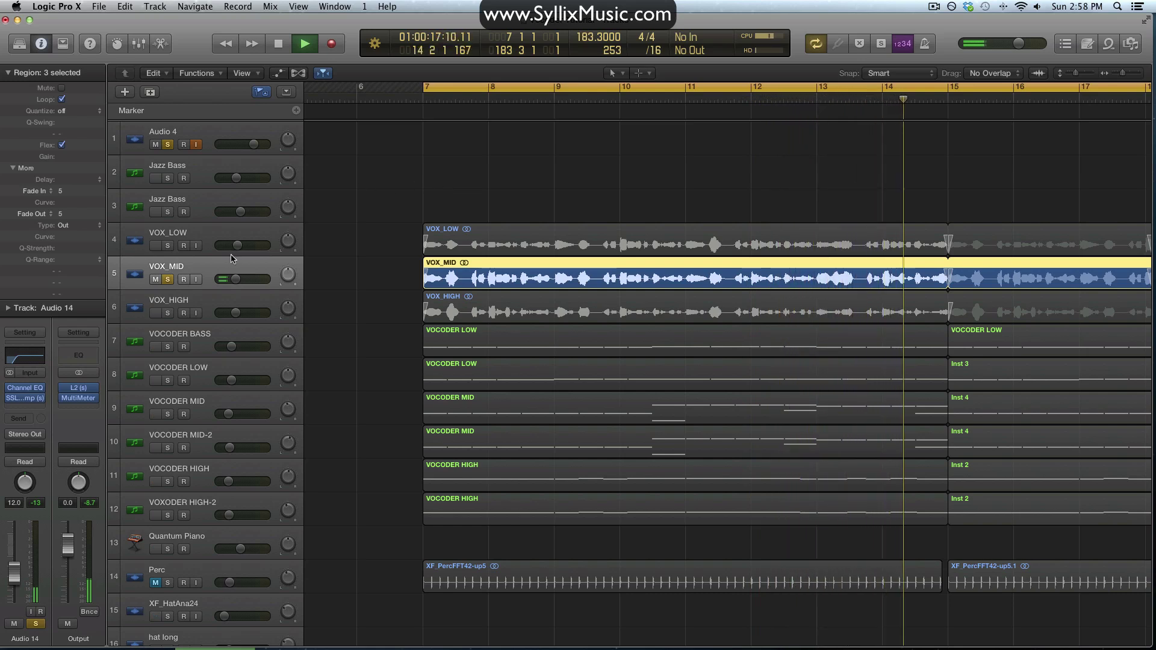
key(space)
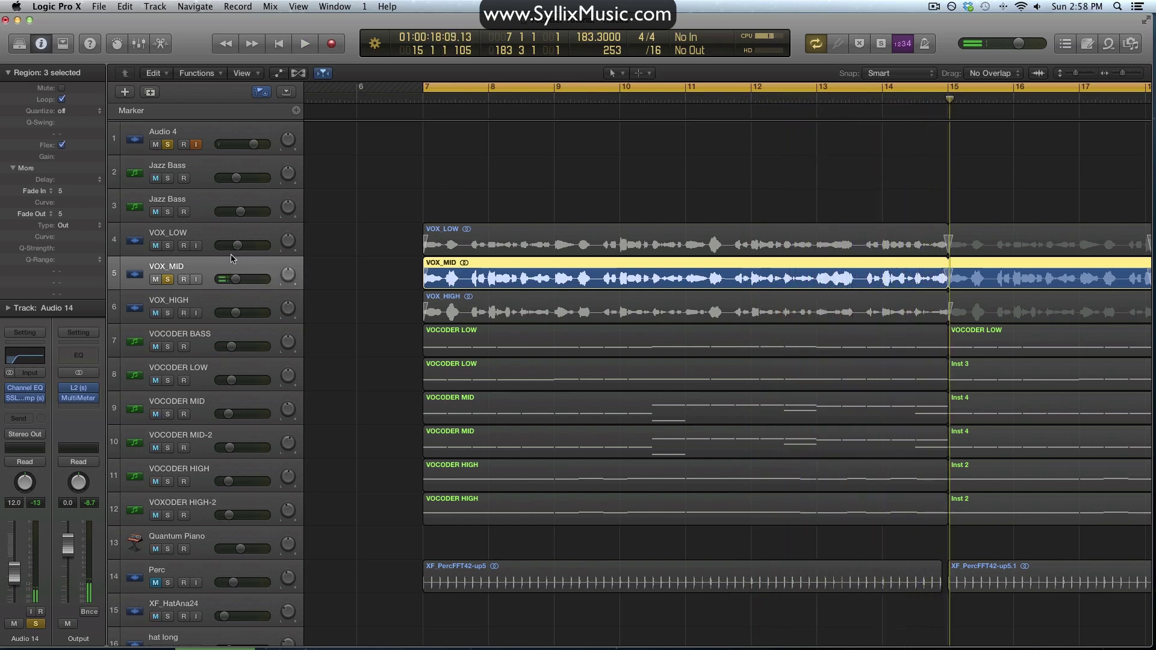
- Move the solo from VOX_MID to VOX_HIGH and play back the high vocal on its own
click(175, 281)
click(176, 305)
click(168, 313)
key(space)
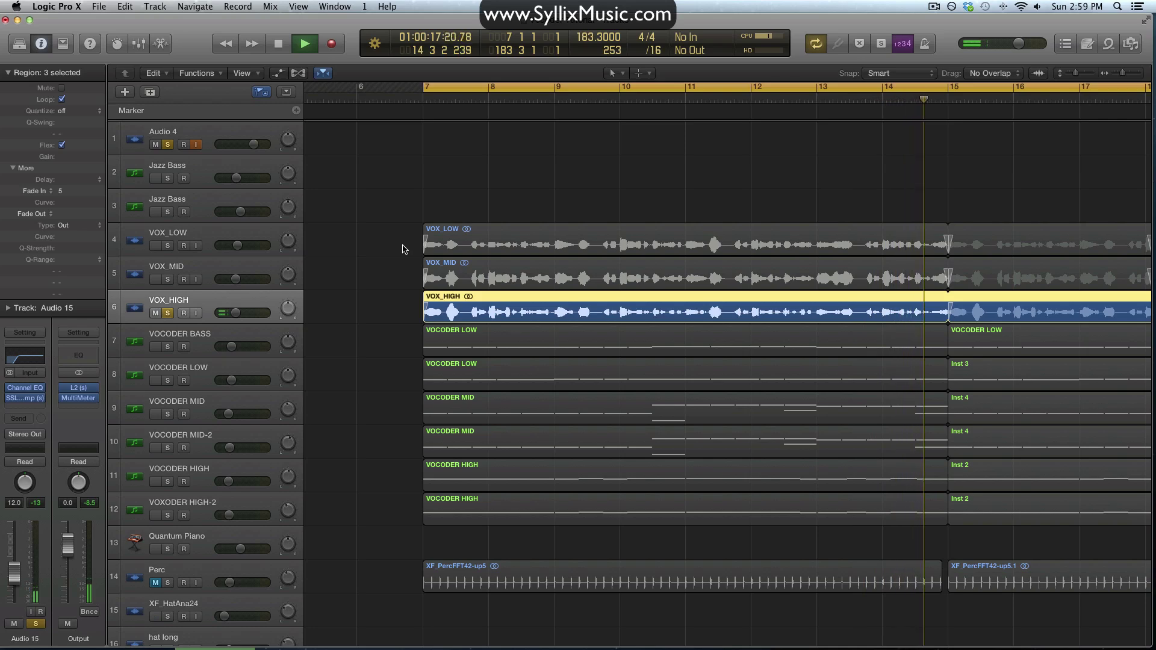
key(space)
- Enlarge the track heights and examine the three vocal waveforms against the vocoder regions
scroll(357, 245, down, 1)
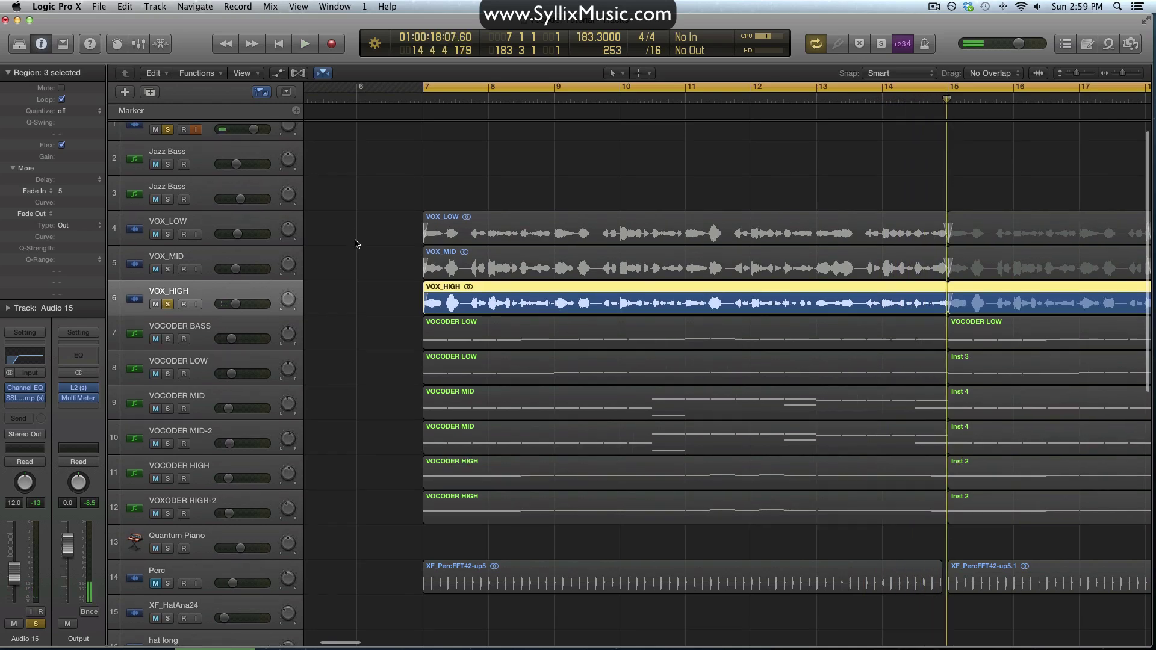
key(super+Down)
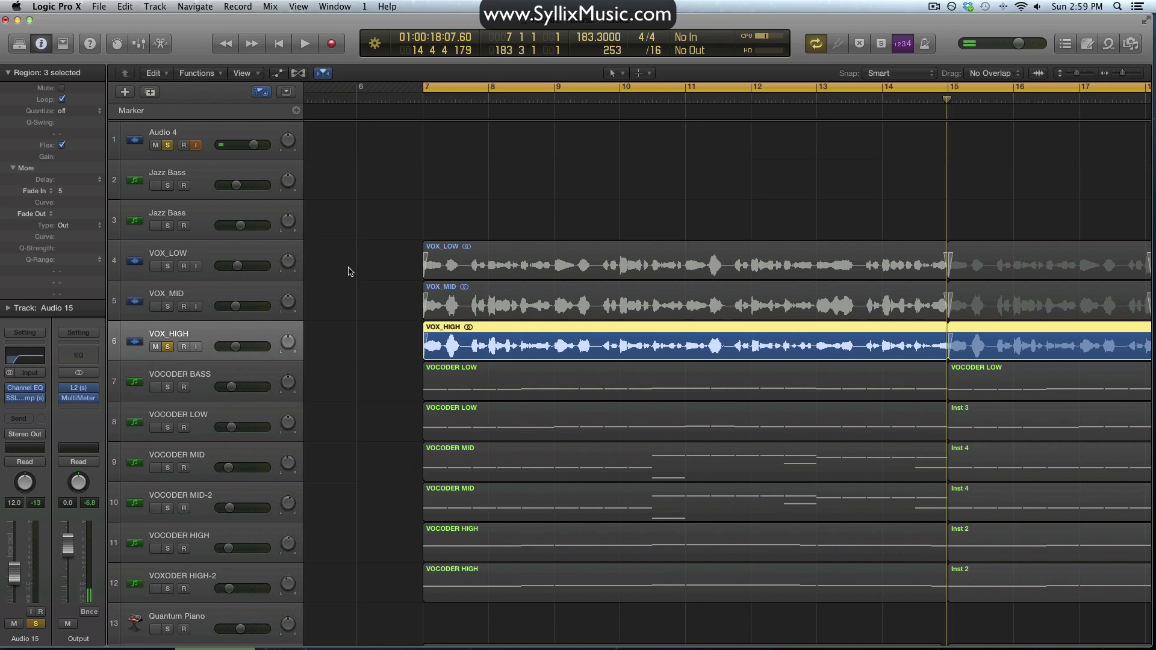
key(super+Down)
key(super+Down)
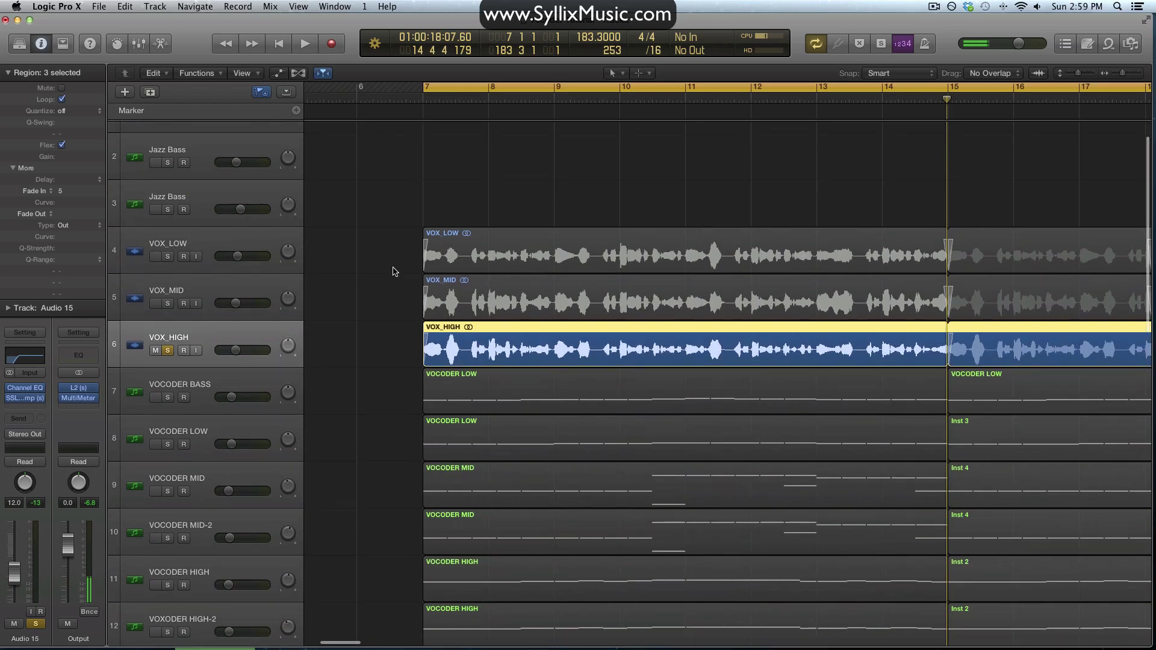
scroll(374, 297, down, 5)
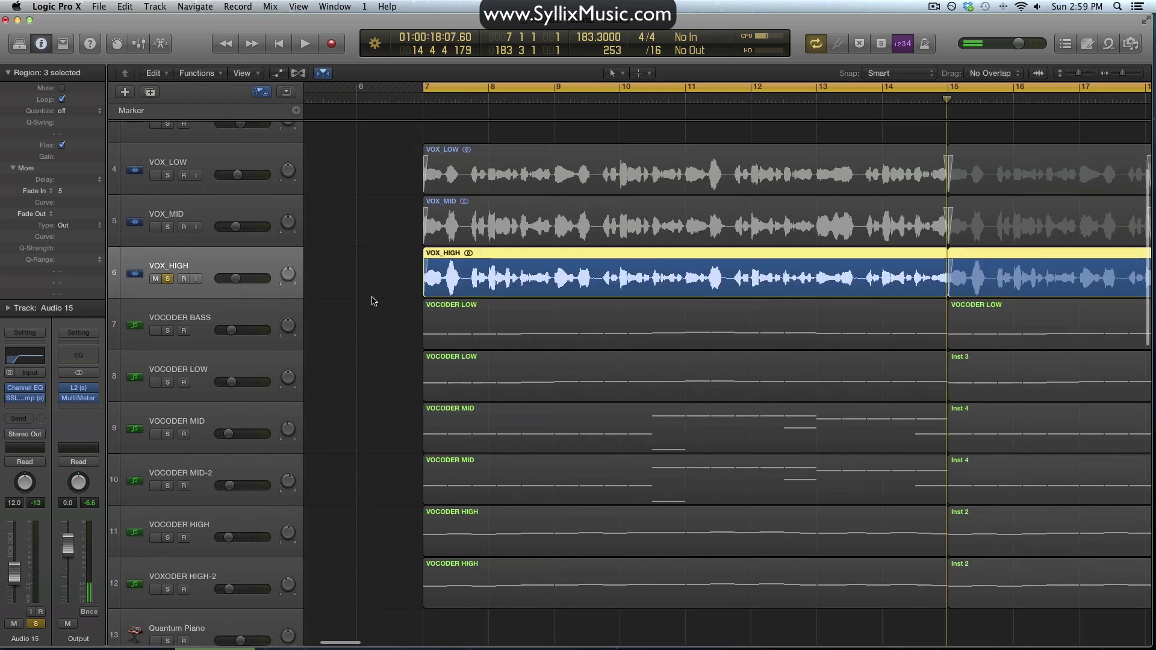
drag(379, 284, 489, 544)
scroll(362, 301, up, 5)
drag(368, 243, 392, 343)
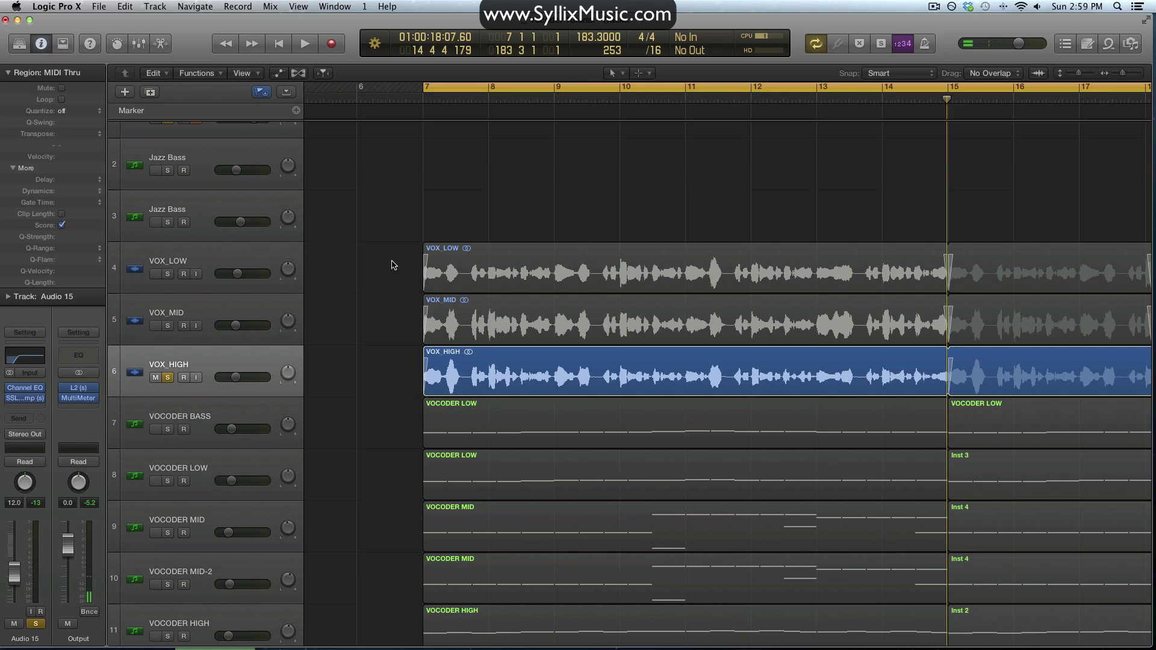
- Show Flex editing and move VOX_LOW's flex marker near beat 4 of bar 7 earlier, to just after beat 3
key(super+f)
scroll(387, 273, up, 6)
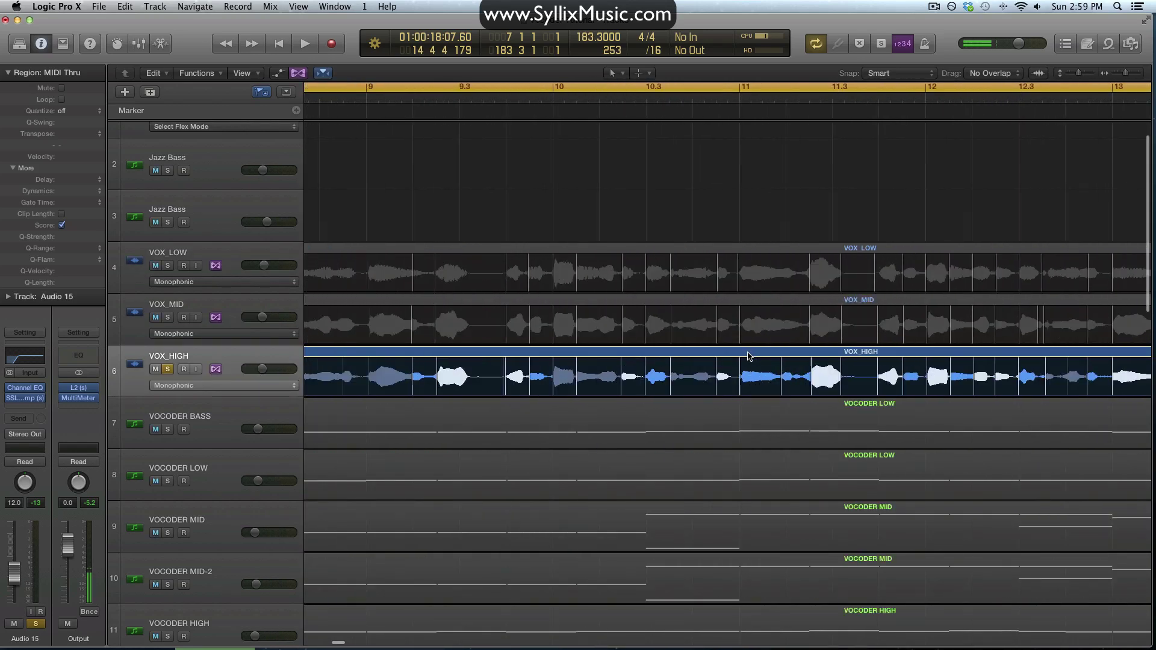
scroll(750, 355, left, 5)
scroll(747, 355, left, 3)
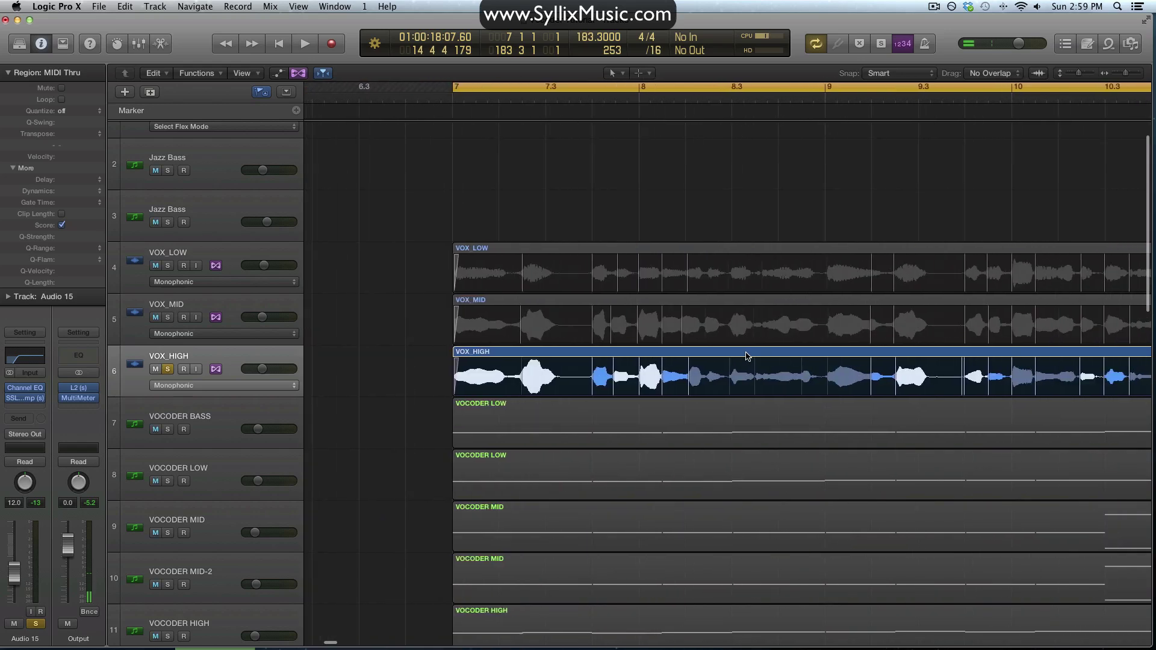
click(588, 260)
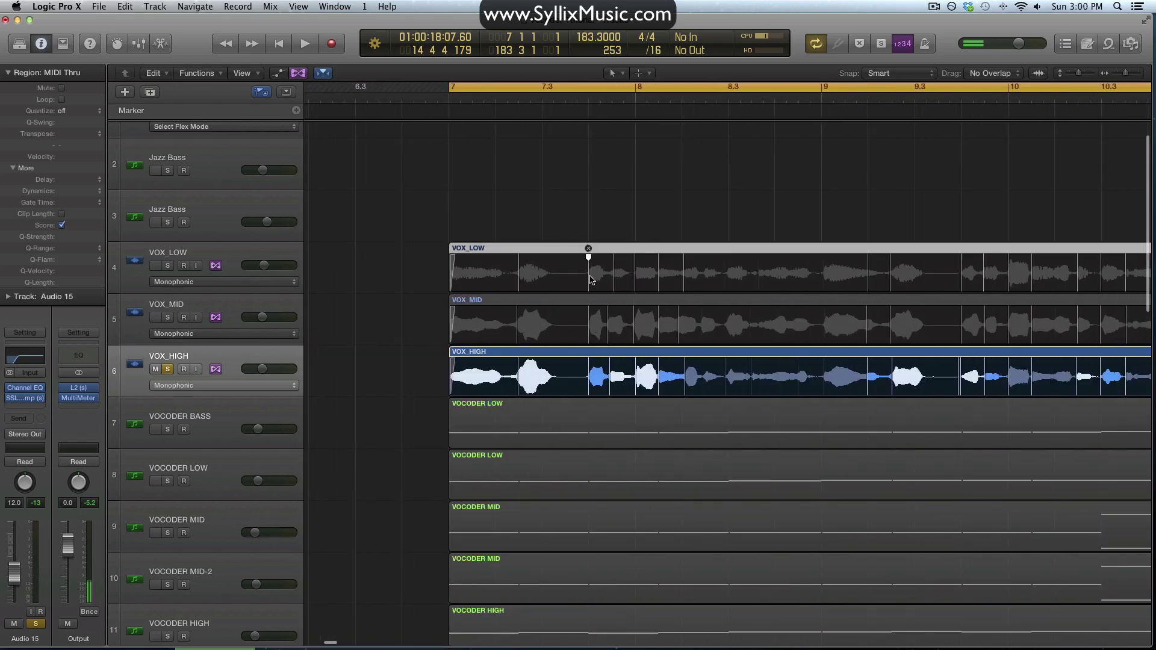
- Solo the VOX_LOW and VOX_MID tracks together with VOX_HIGH
click(168, 266)
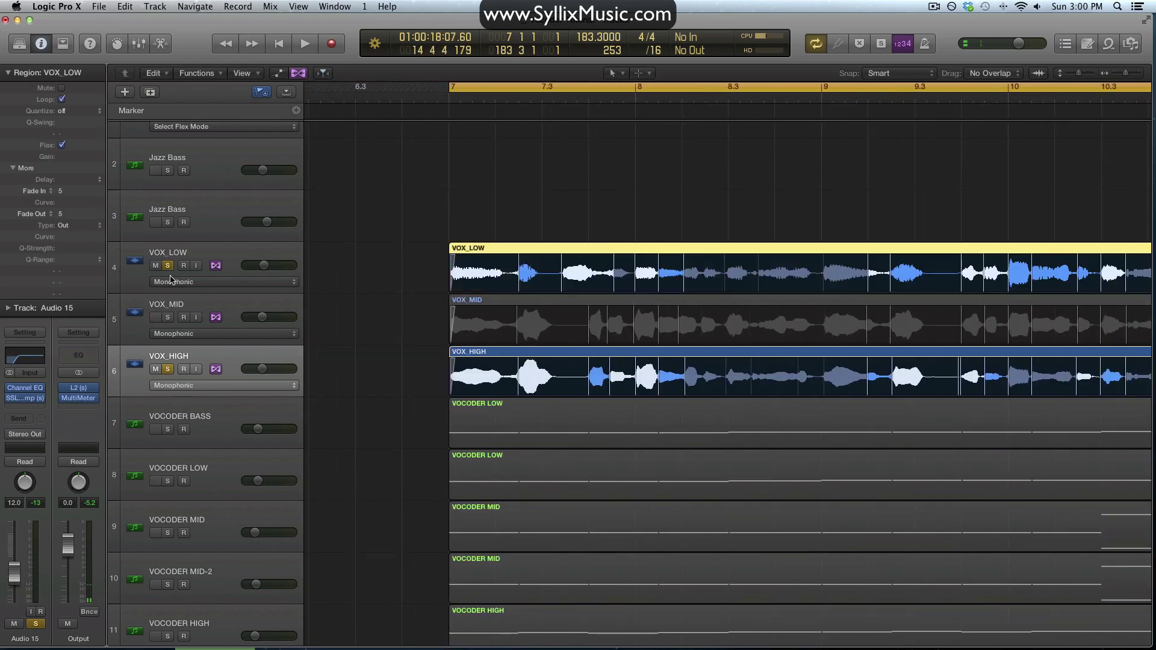
click(167, 318)
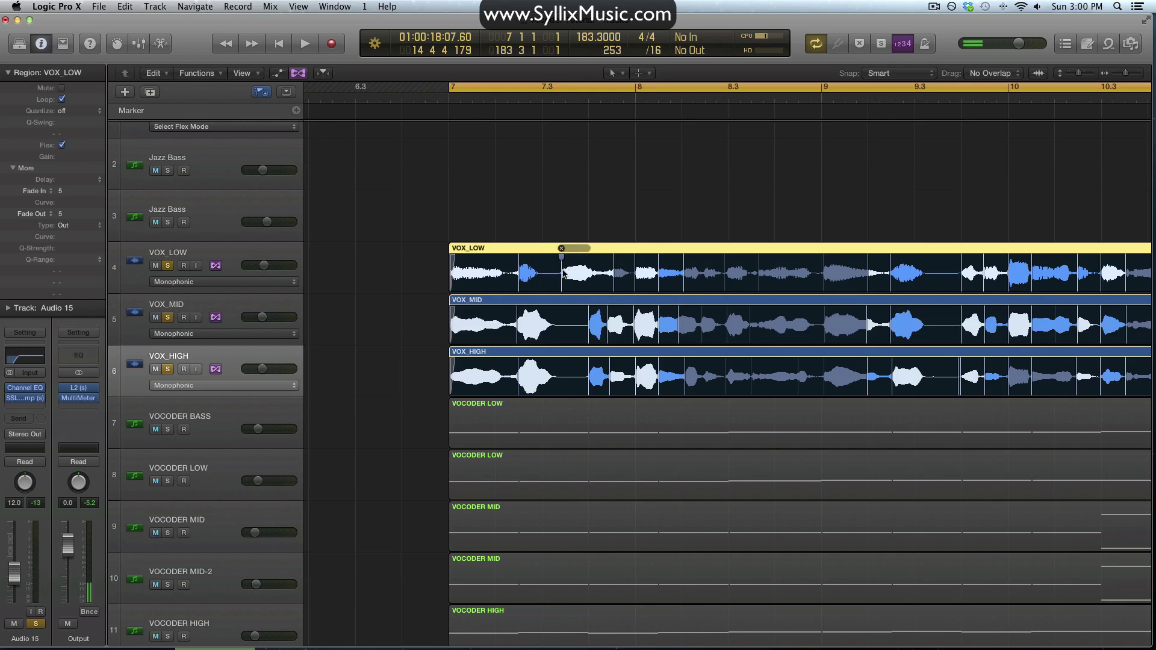
- Move VOX_LOW's flex marker in bar 7 back to just before beat 4, and nudge VOX_HIGH's nearby marker slightly later
drag(565, 253, 583, 252)
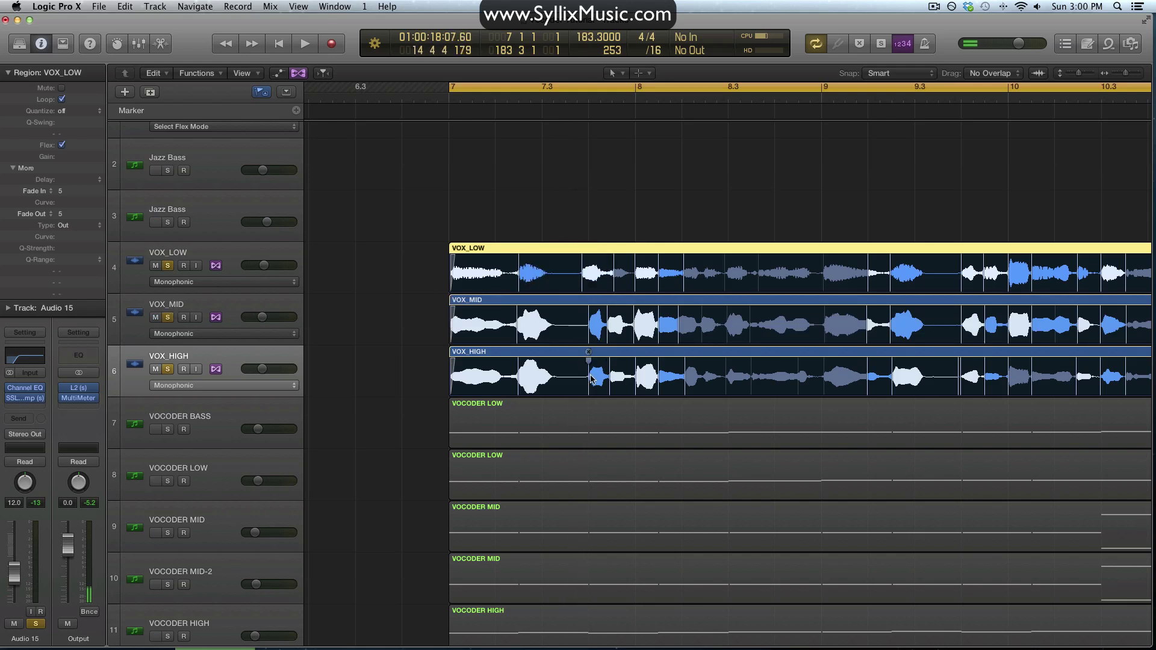
drag(591, 378, 594, 378)
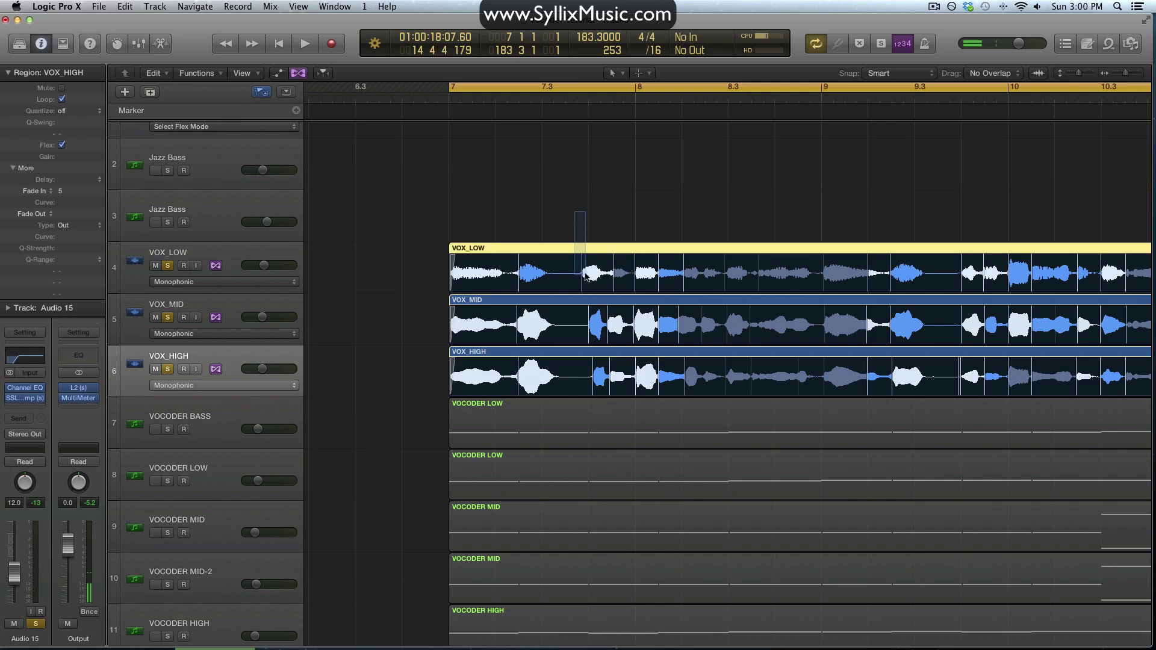
key(super+a)
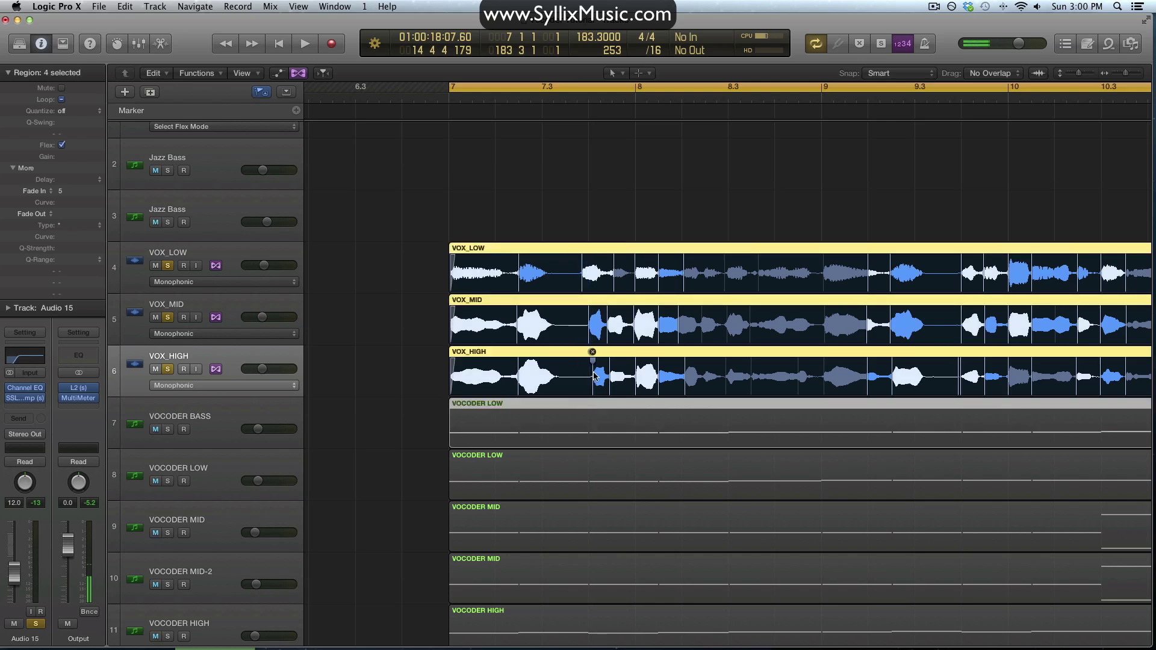
- Undo the flex marker moves on VOX_LOW and VOX_HIGH, and hide Flex editing
key(super+z)
key(super+z)
key(super+z)
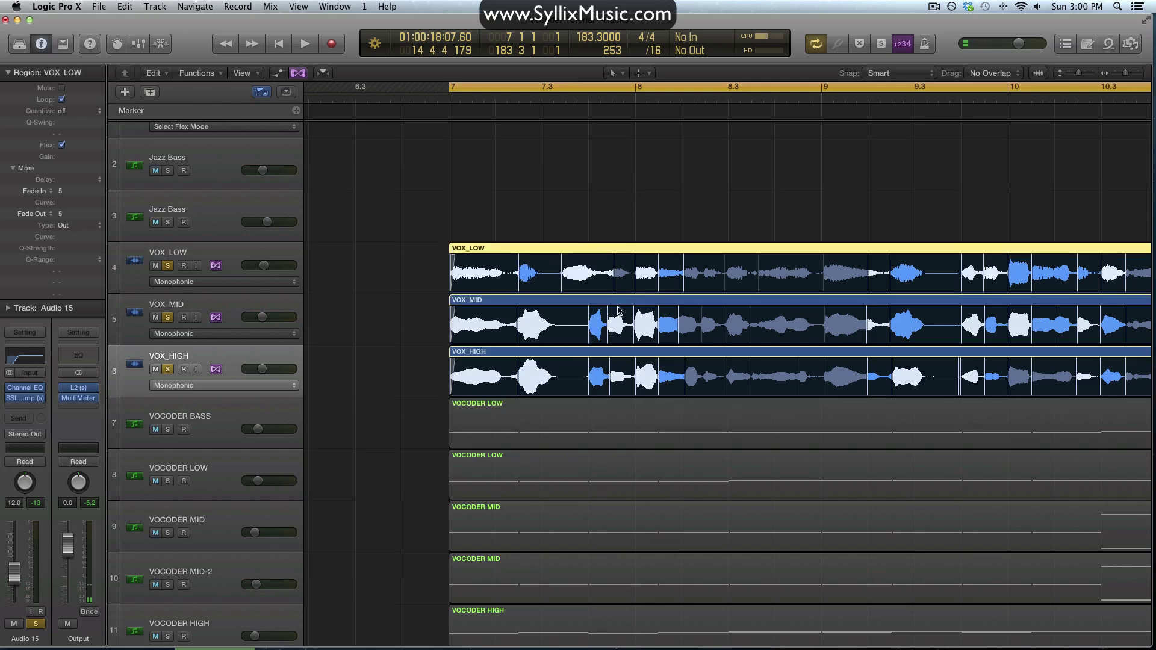
key(super+z)
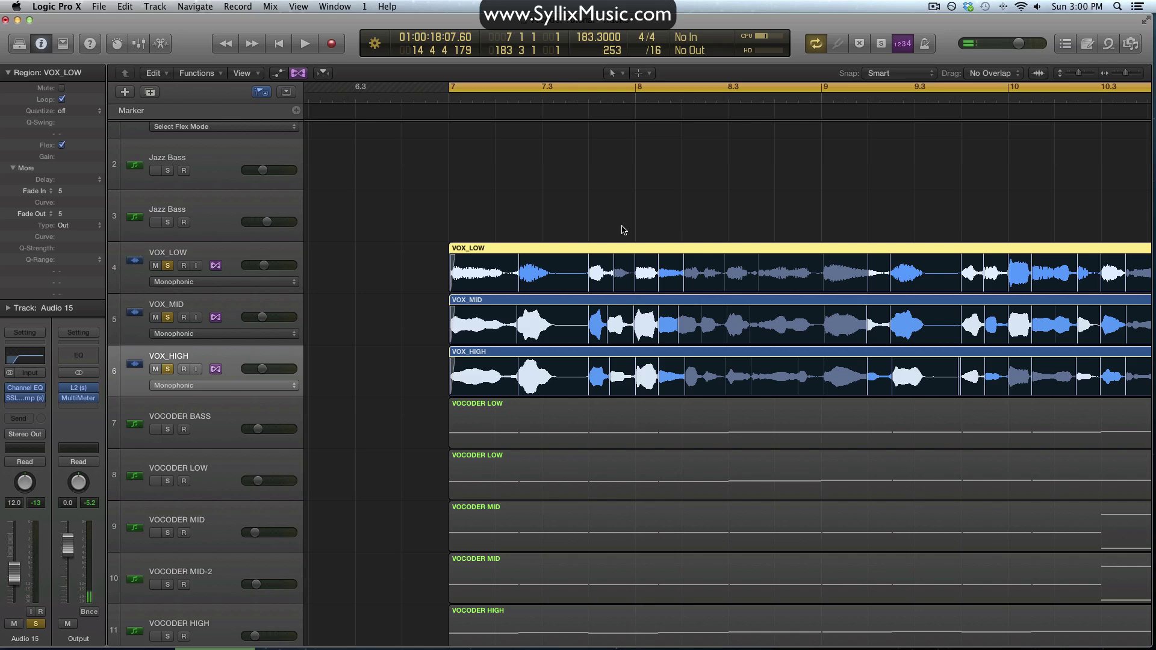
key(super+f)
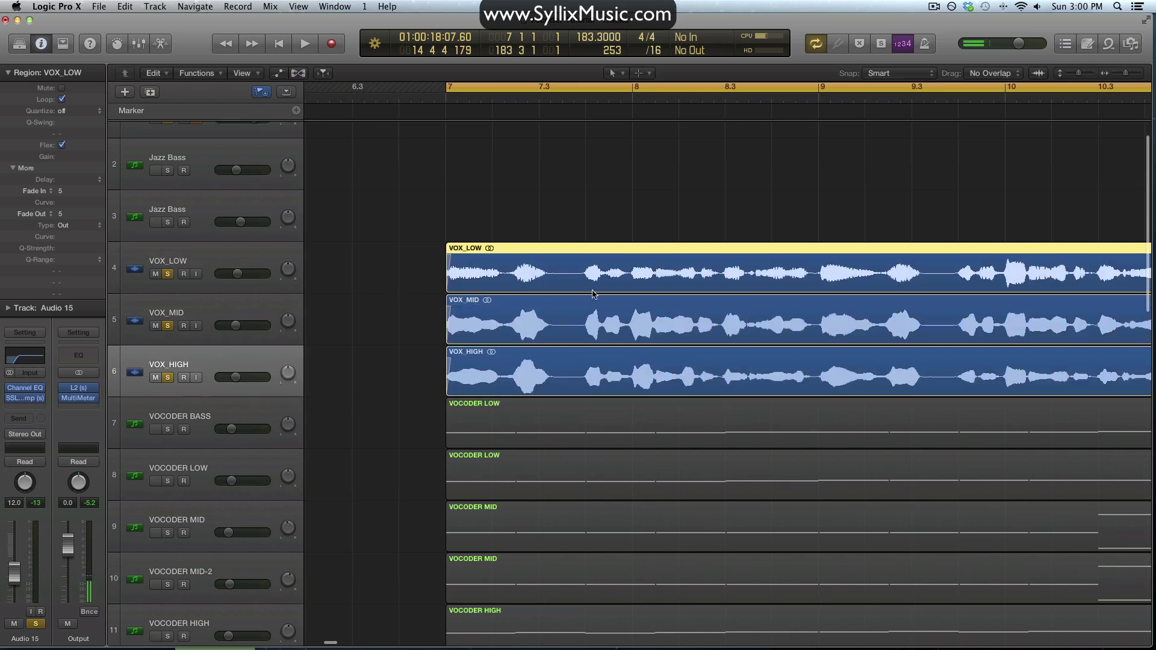
- Play back the soloed VOX_LOW, VOX_MID and VOX_HIGH tracks together over the bar 7 to 15 section
scroll(618, 292, right, 5)
scroll(619, 292, down, 6)
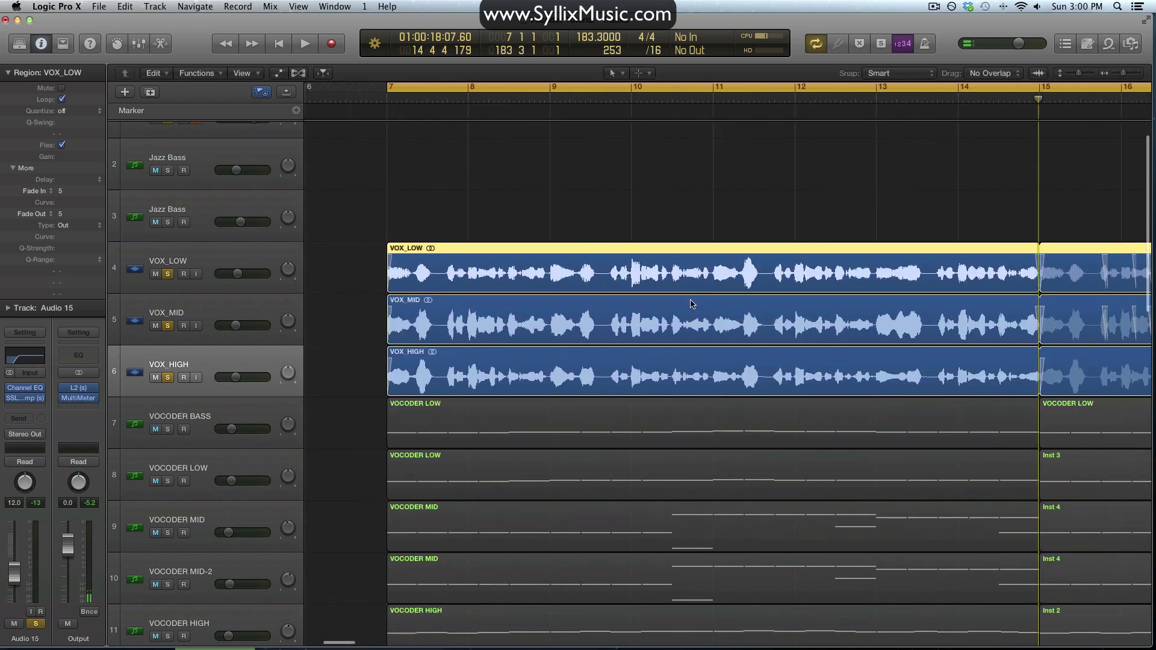
key(space)
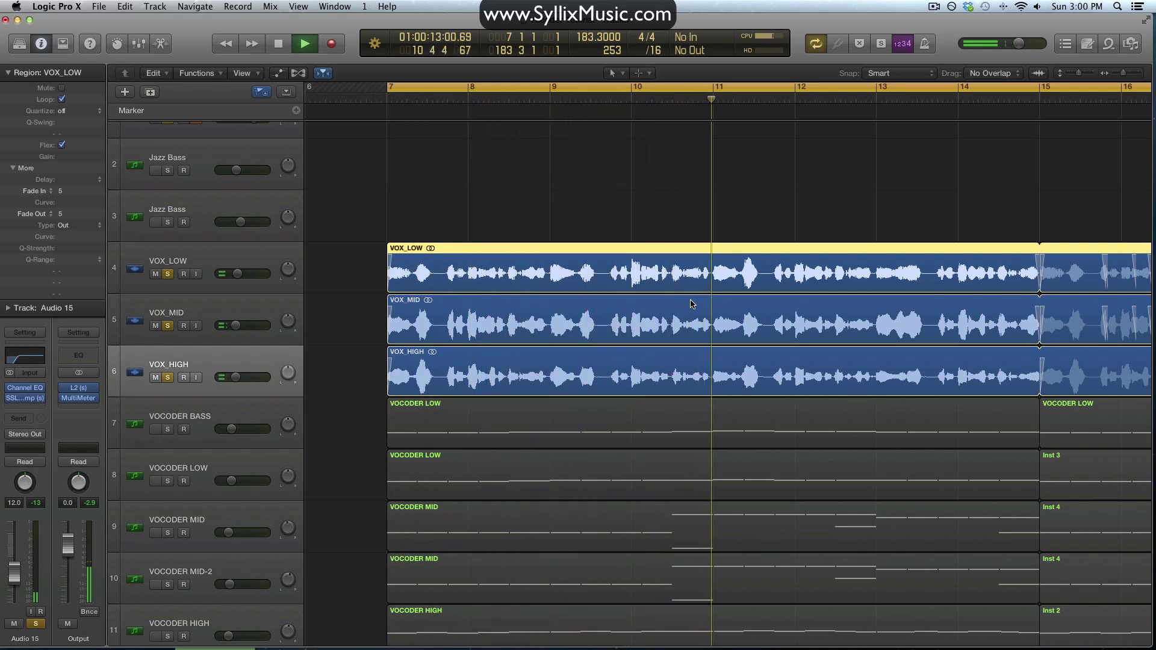
scroll(692, 304, right, 2)
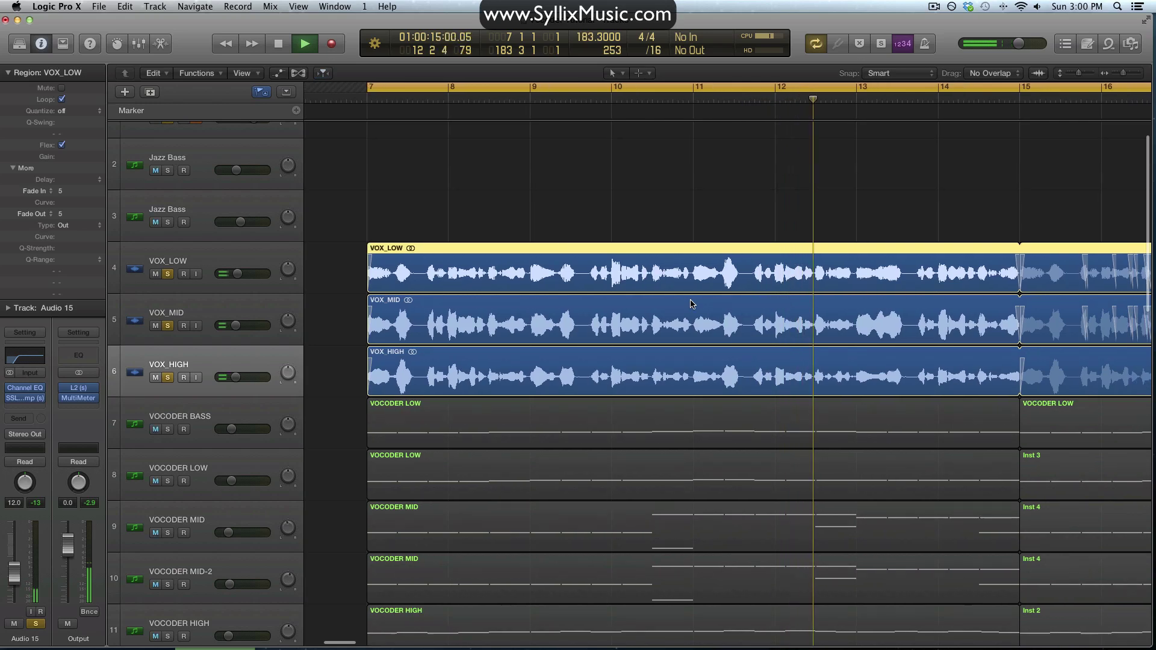
scroll(166, 187, down, 5)
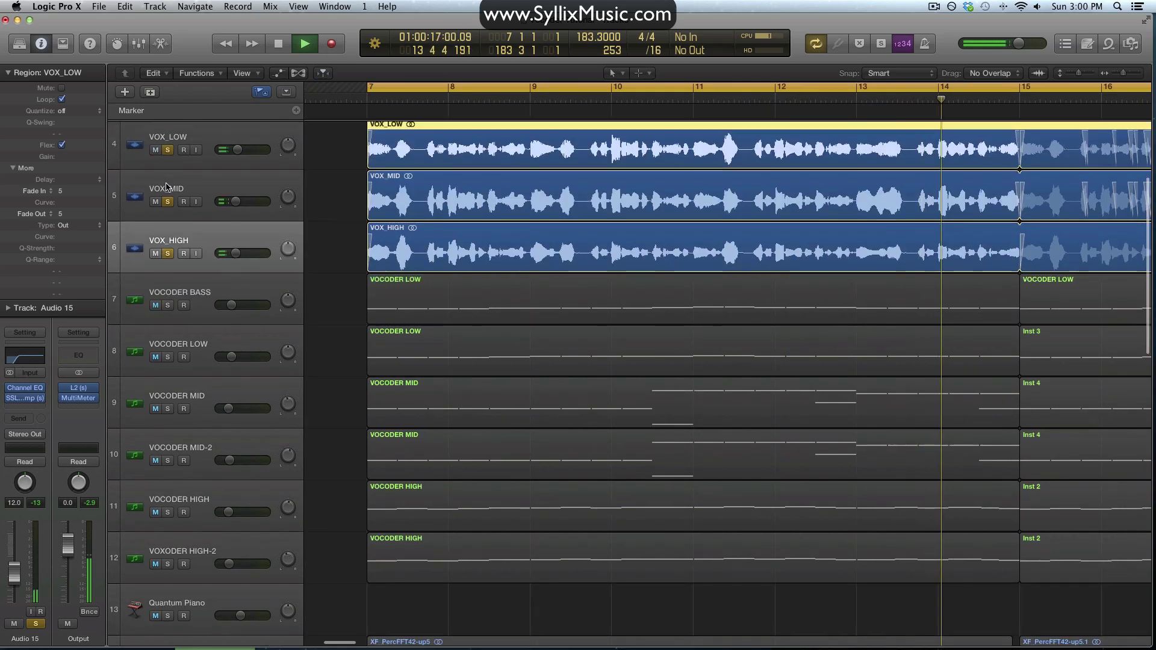
key(space)
- Move the solo from the three VOX tracks to all six vocoder tracks and play them back together
drag(167, 150, 169, 253)
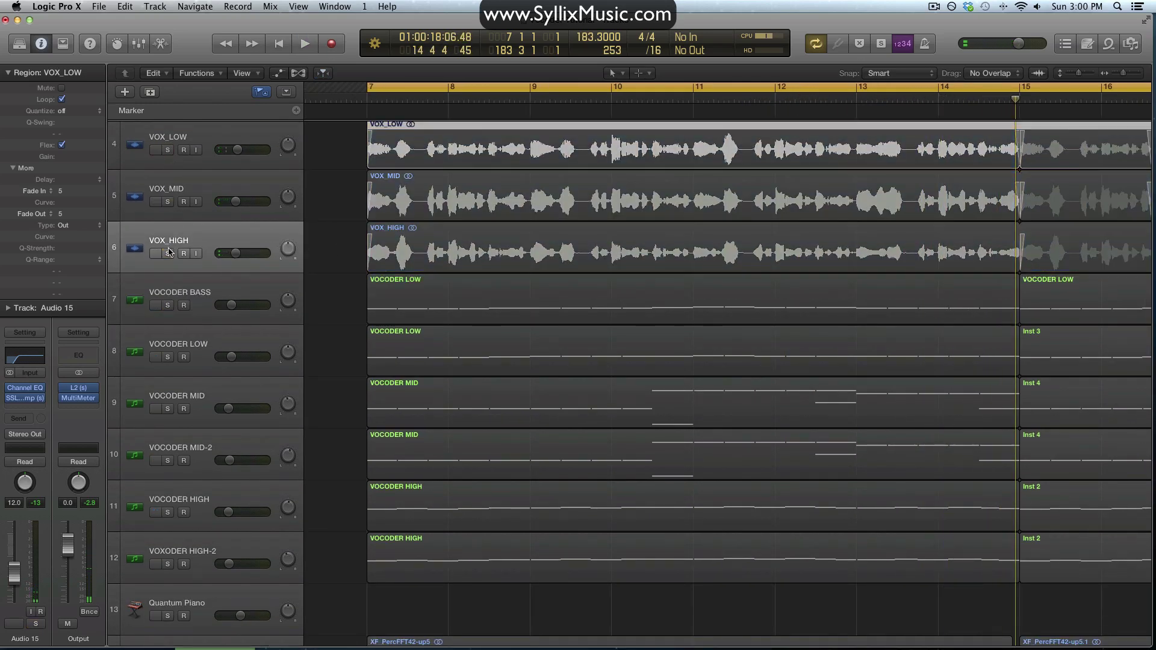
drag(169, 305, 169, 564)
key(space)
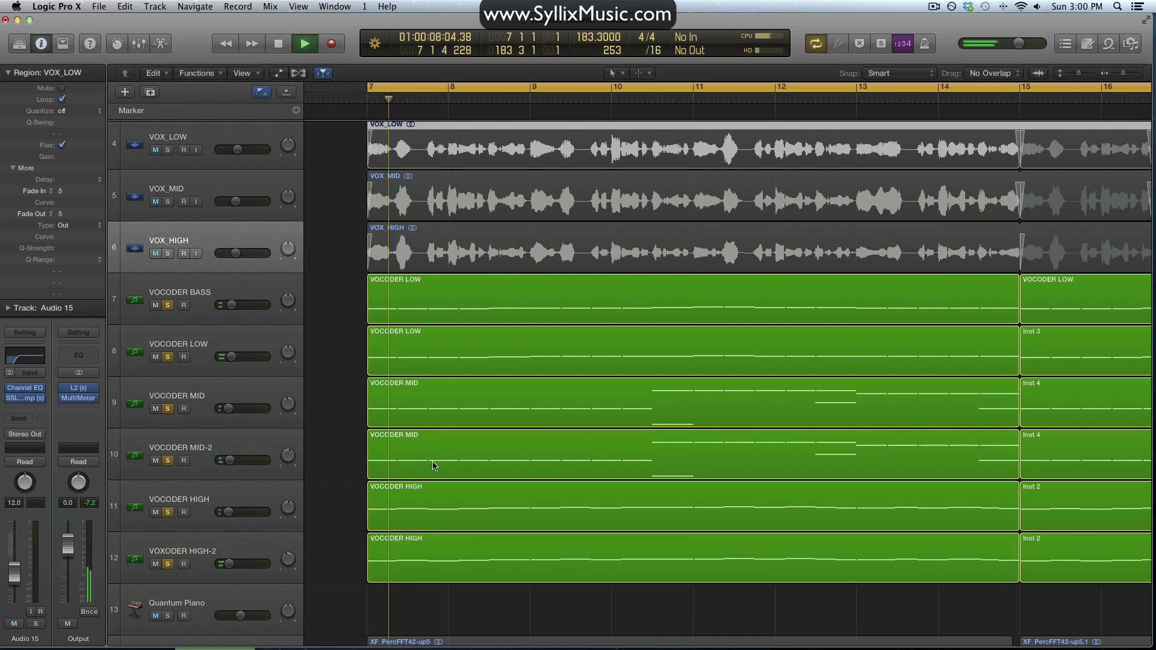
scroll(435, 465, down, 2)
scroll(437, 465, down, 1)
scroll(610, 506, right, 2)
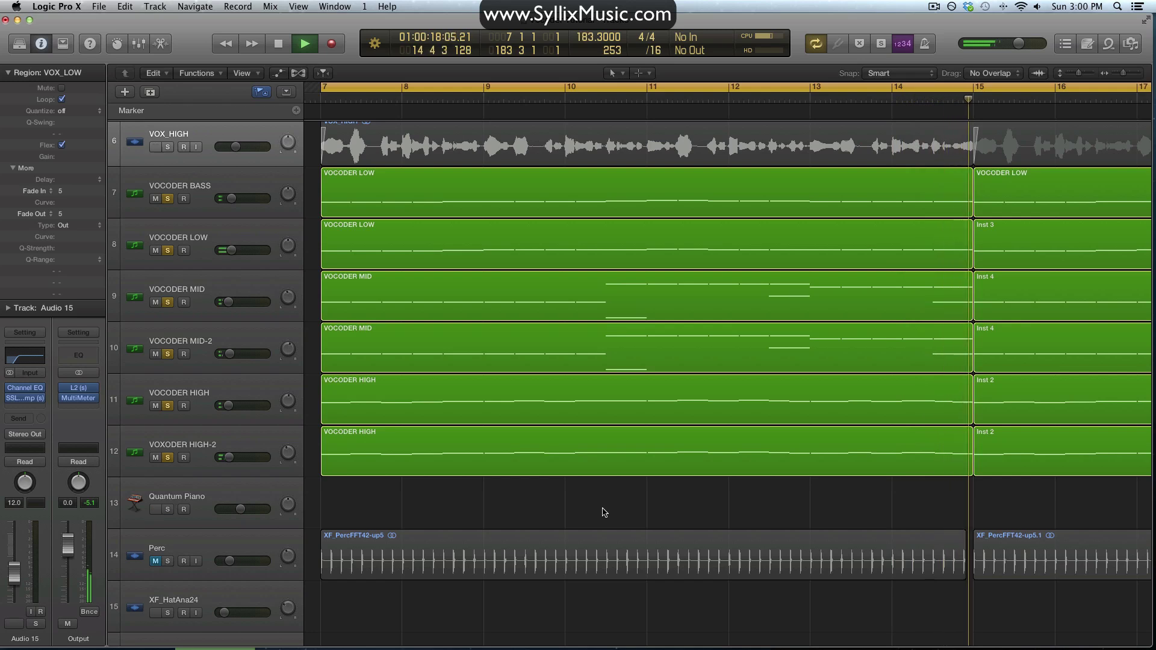
key(space)
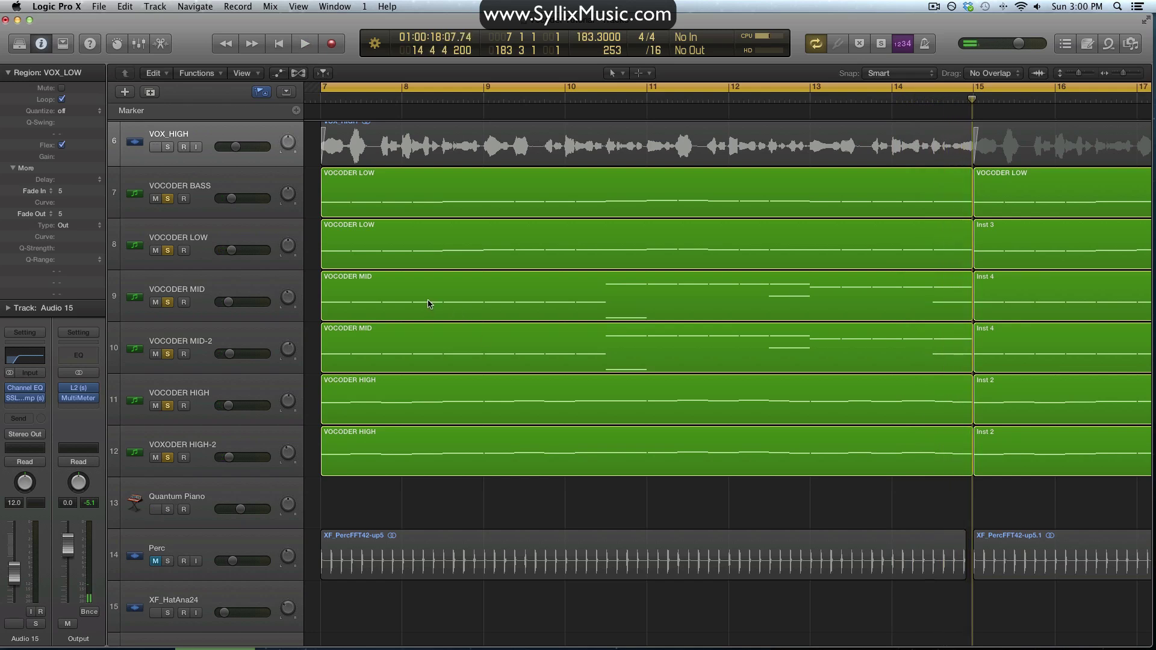
- Select the VOCODER BASS track and turn off solo on the other five vocoder tracks
scroll(431, 304, up, 2)
scroll(328, 297, left, 2)
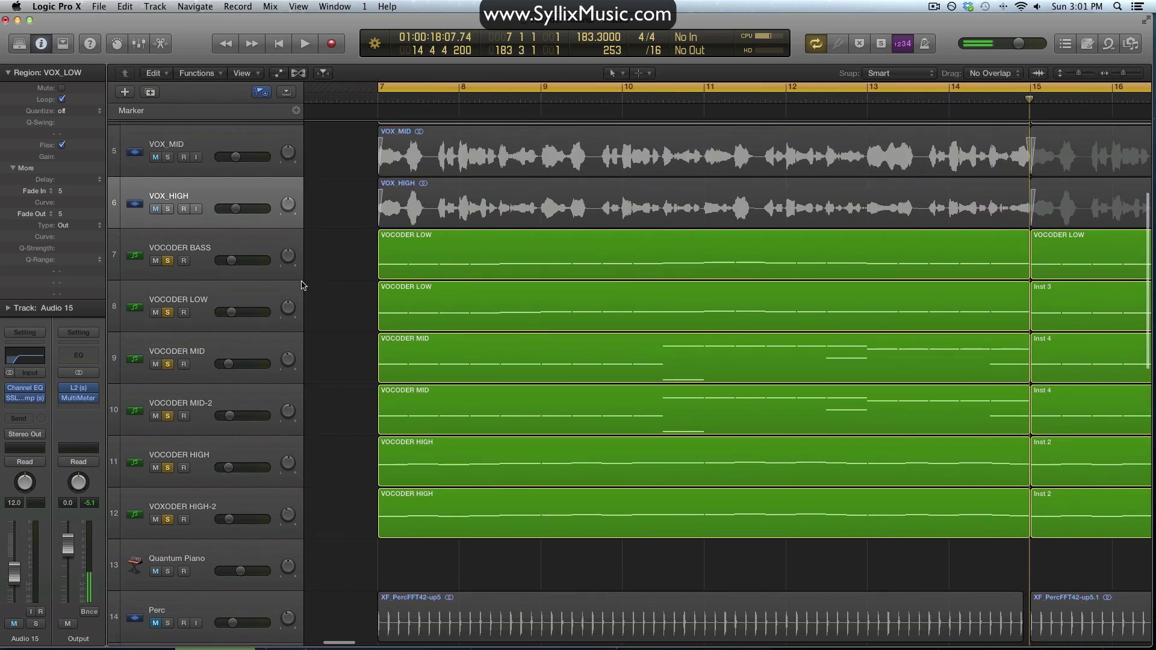
click(236, 248)
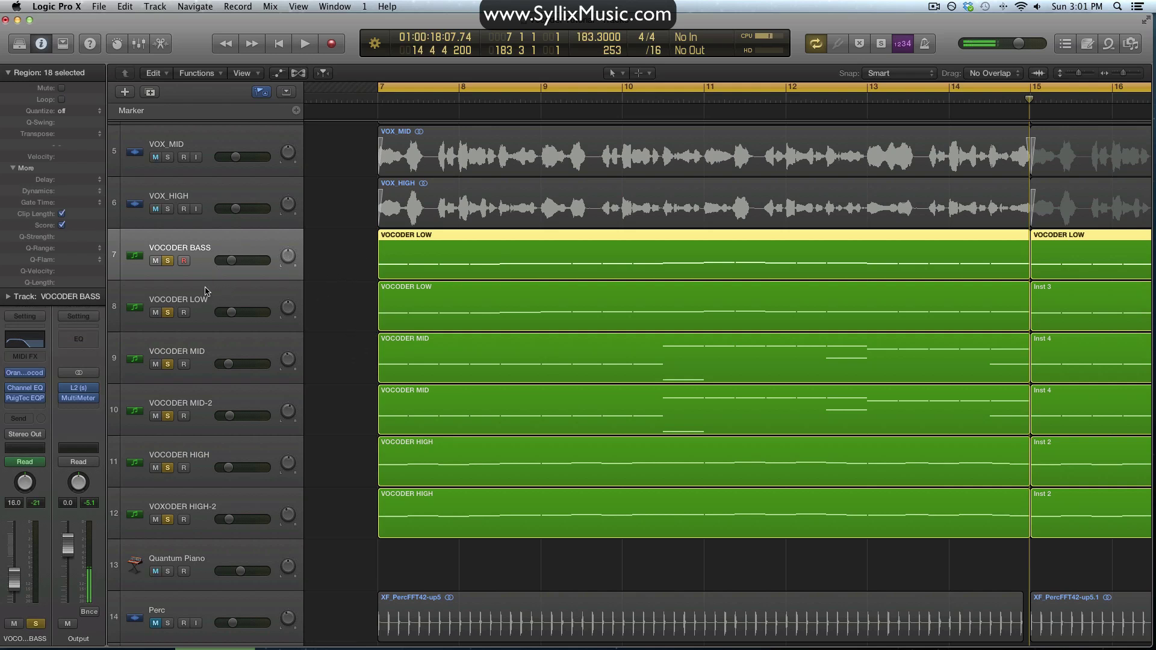
click(348, 253)
click(408, 257)
click(221, 290)
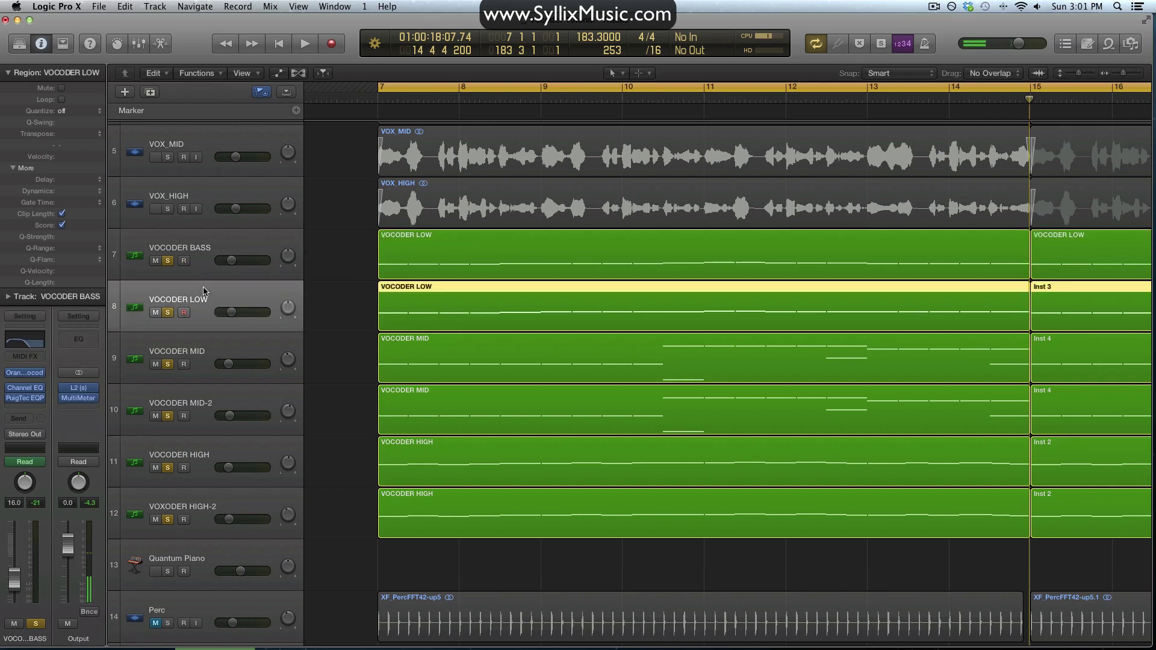
click(206, 249)
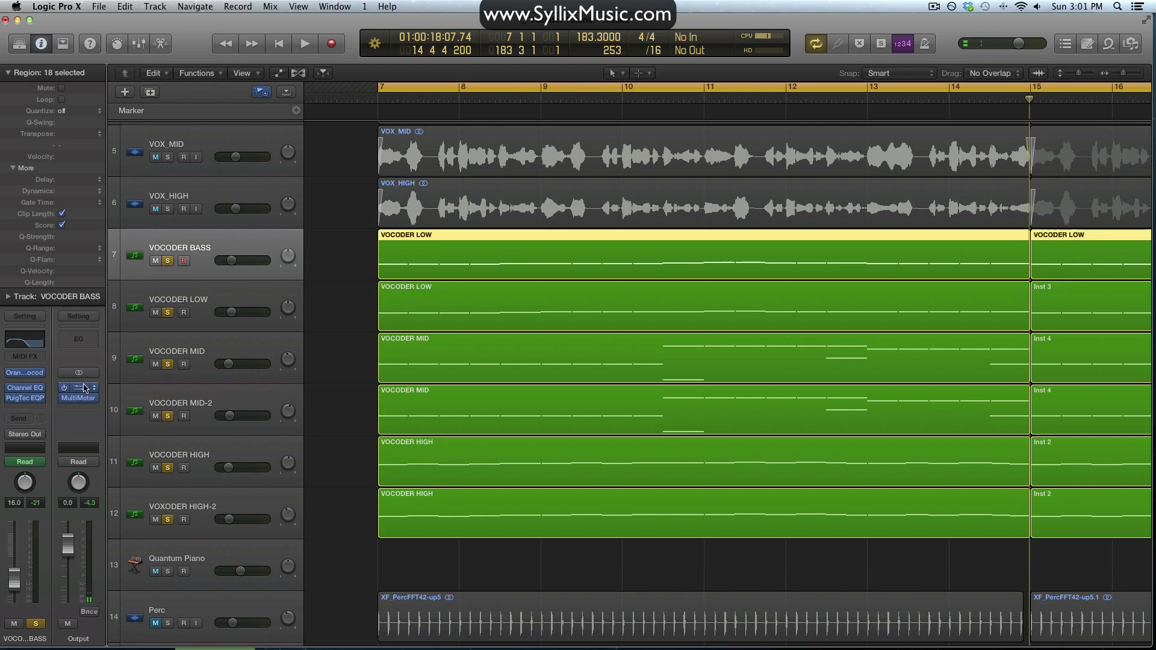
drag(168, 313, 176, 512)
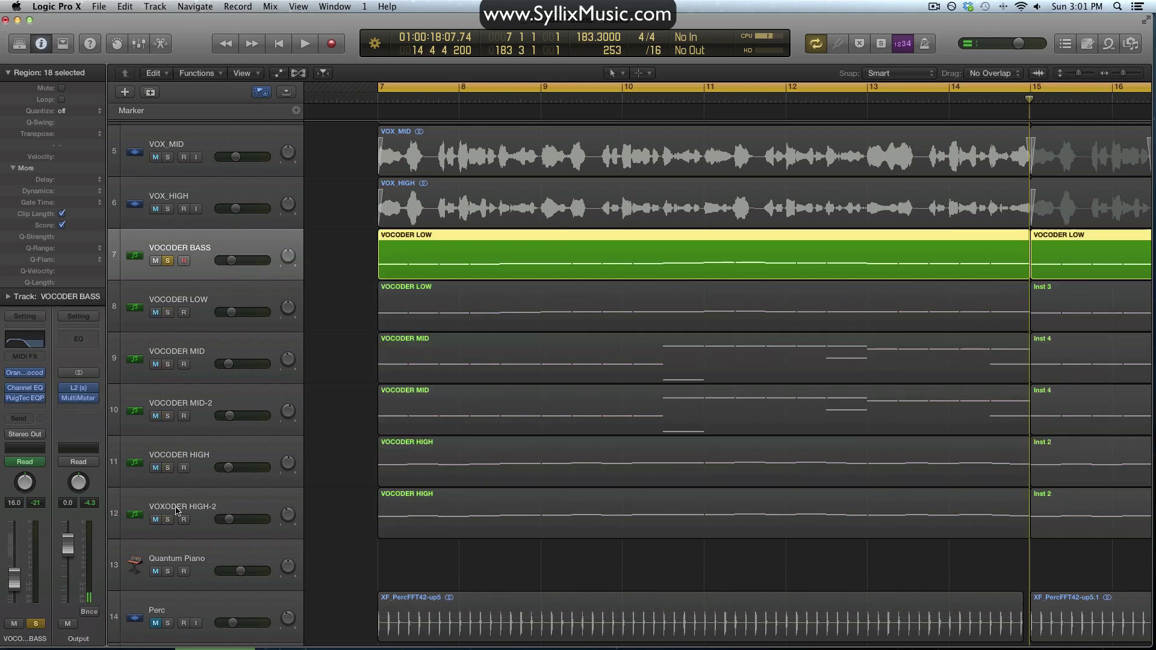
- Open VOCODER BASS's Channel EQ and play the track to examine its filter curve and frequency content
scroll(237, 348, up, 3)
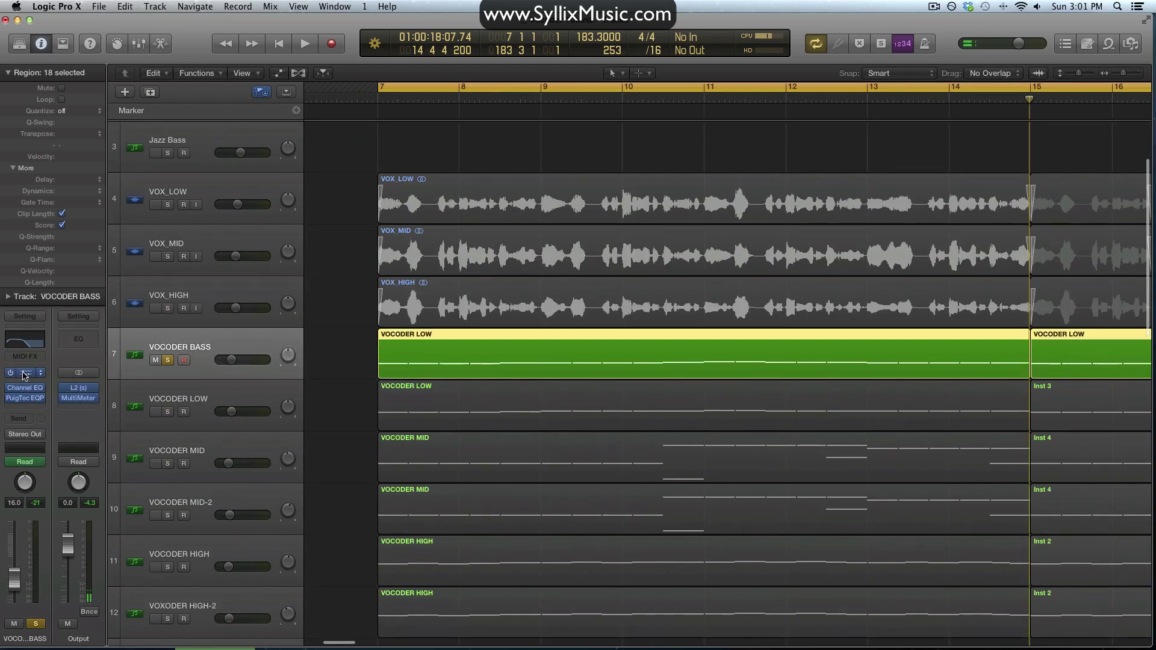
click(25, 391)
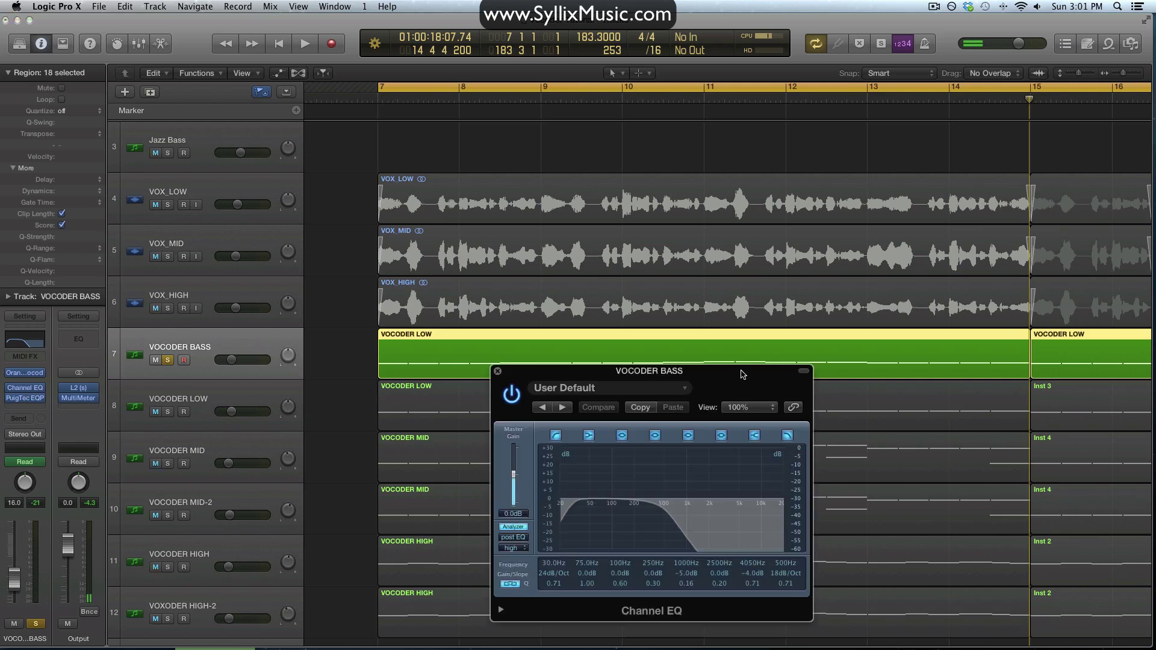
drag(742, 374, 779, 377)
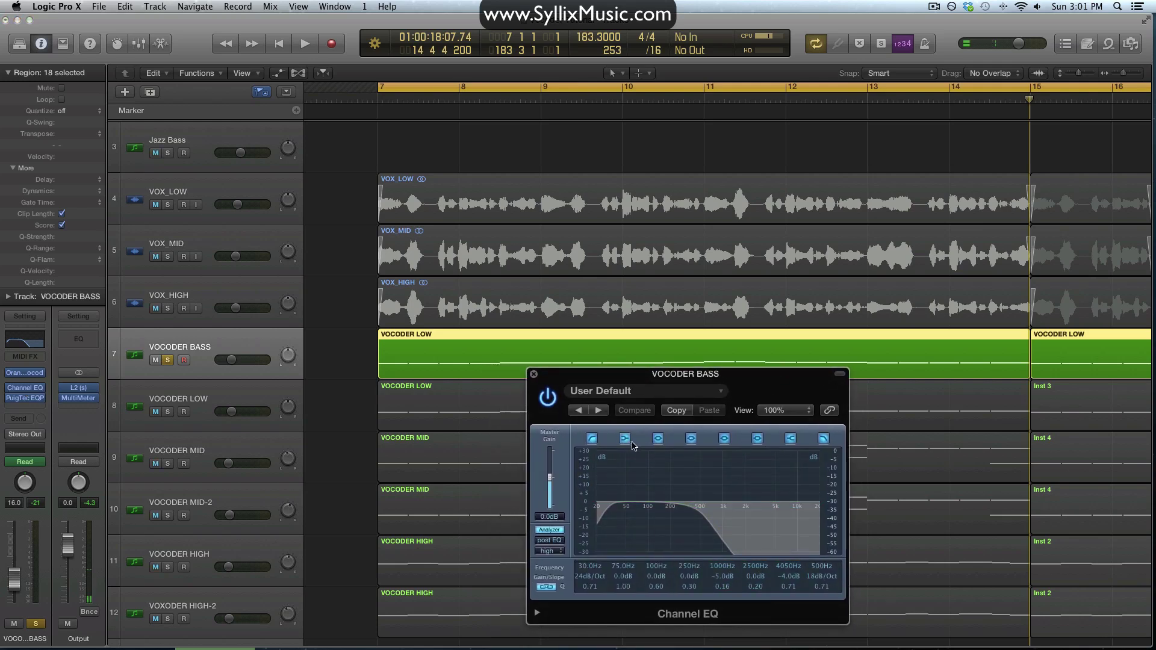
key(space)
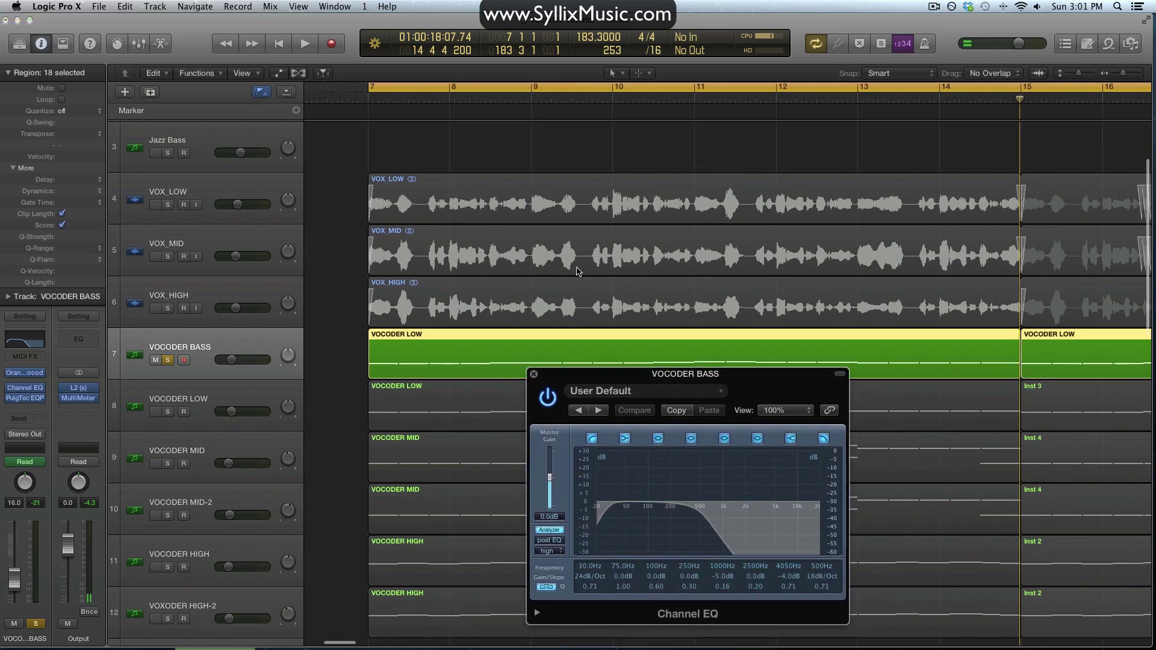
key(super+Left)
scroll(696, 293, down, 2)
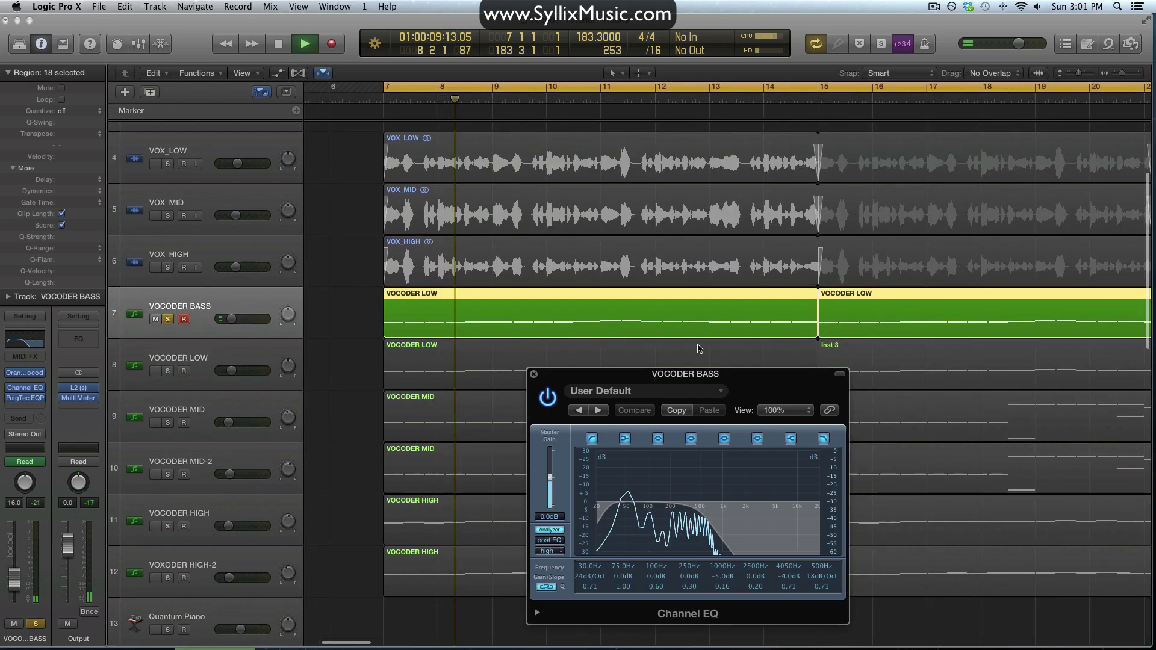
- Bypass and re-enable the Channel EQ on VOCODER BASS twice during playback to compare the sound, and stop playback
click(548, 399)
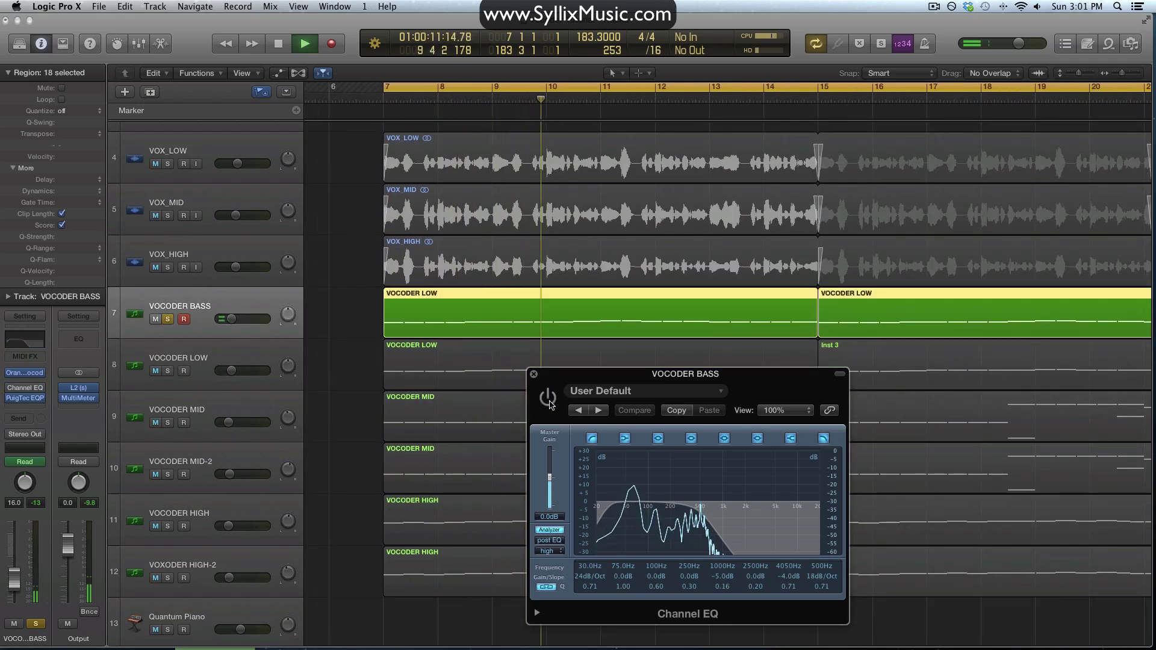
click(548, 399)
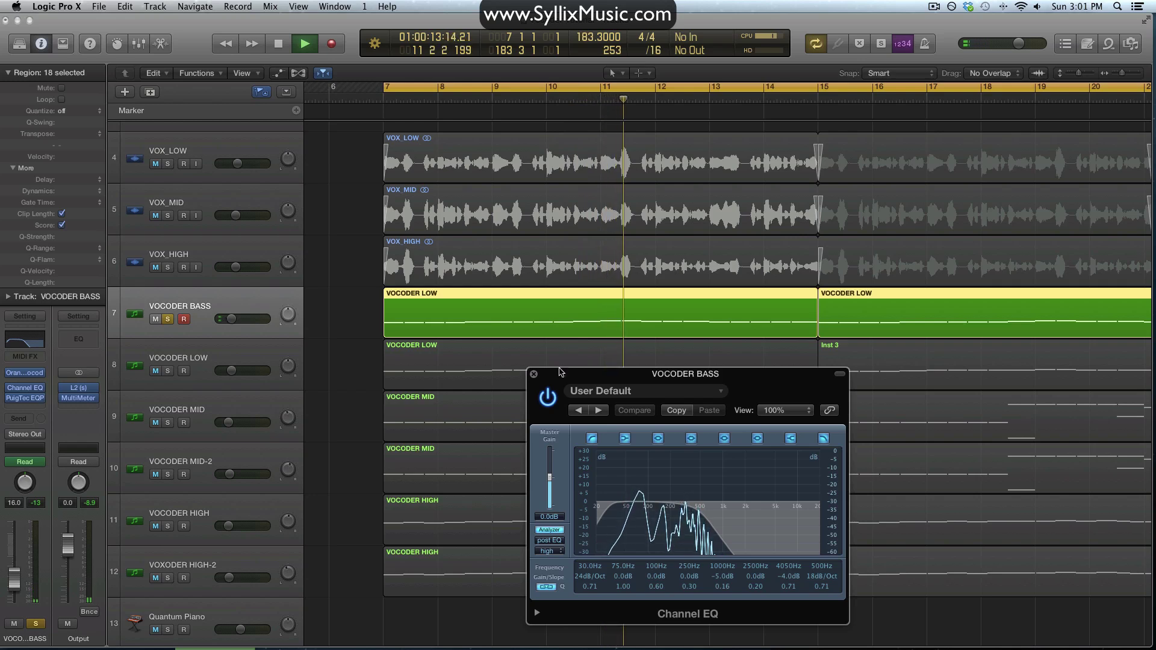
click(551, 398)
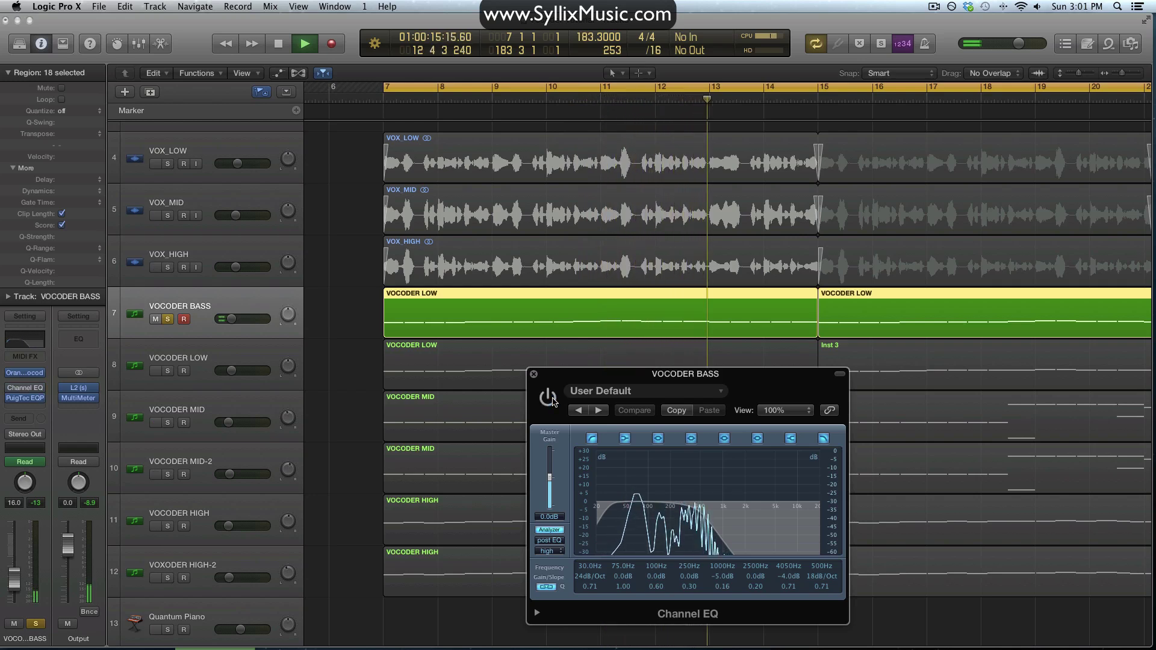
click(549, 399)
key(space)
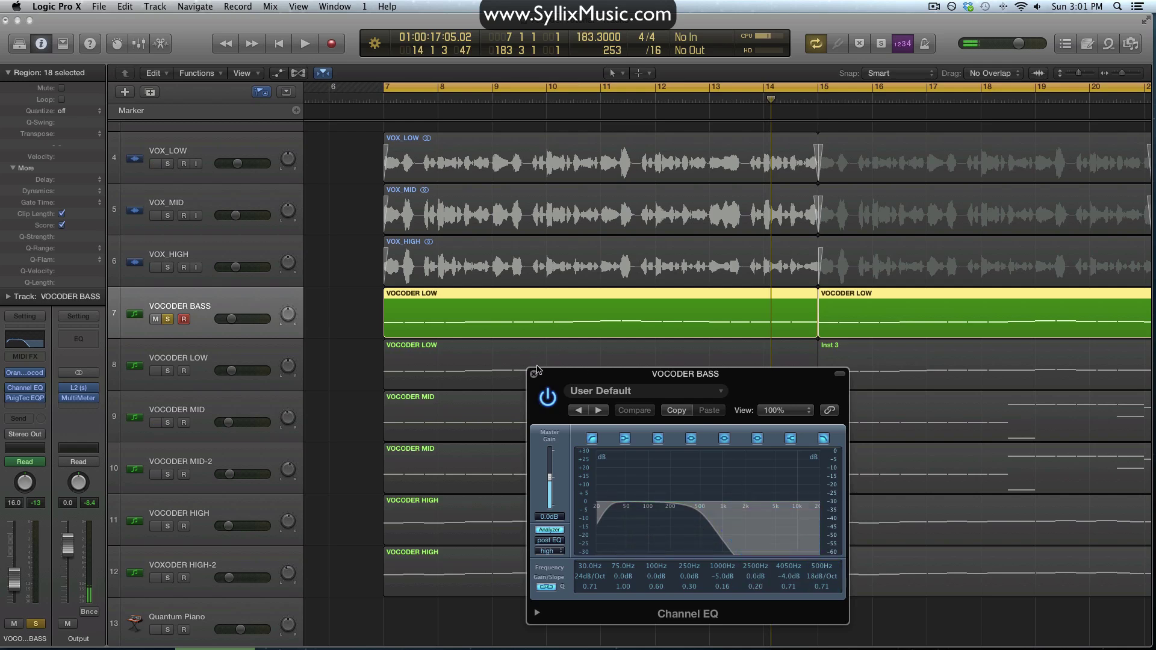
- Close the Channel EQ and move the solo from VOCODER BASS to VOCODER LOW
click(533, 375)
click(170, 319)
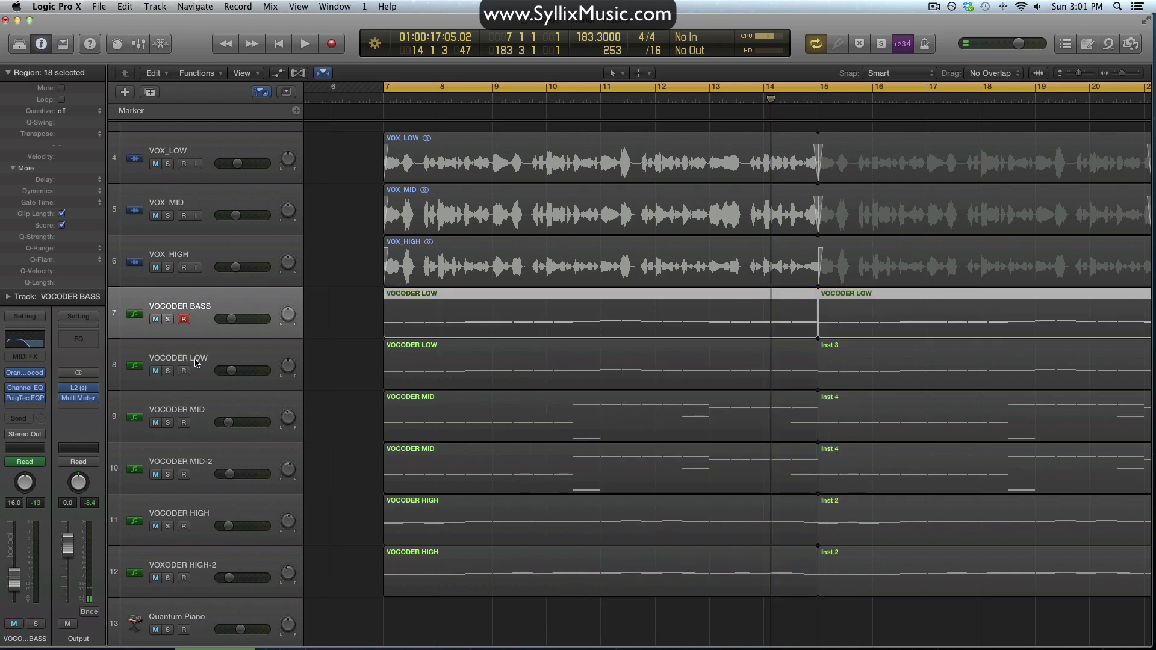
click(197, 358)
click(217, 310)
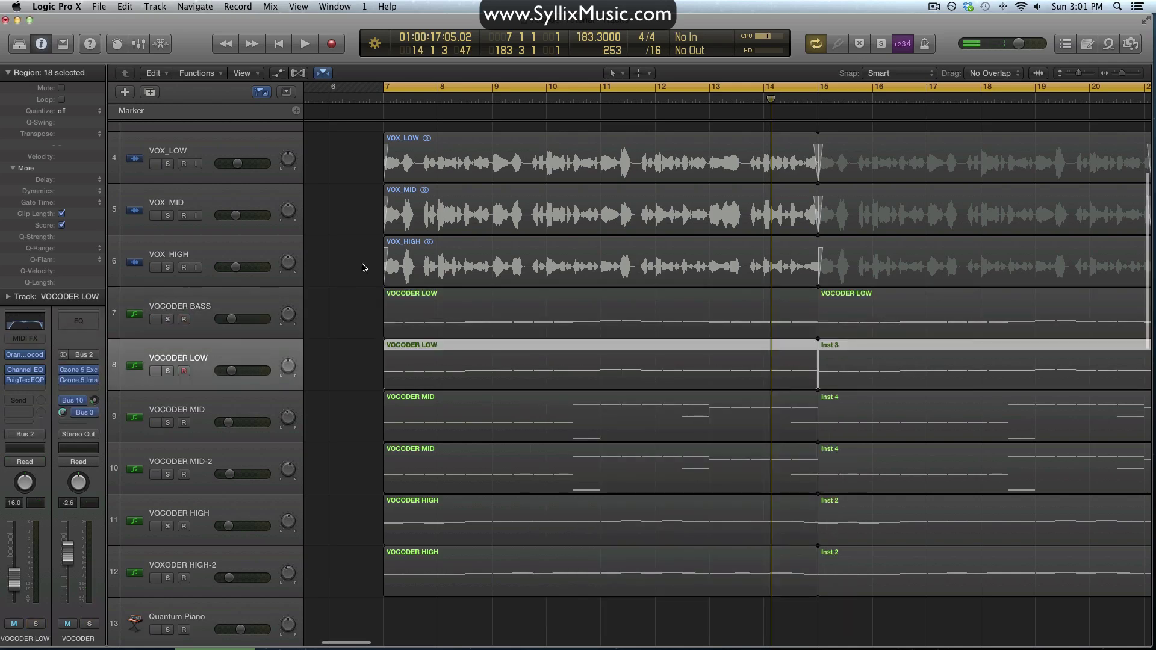
scroll(361, 259, up, 3)
drag(351, 213, 463, 242)
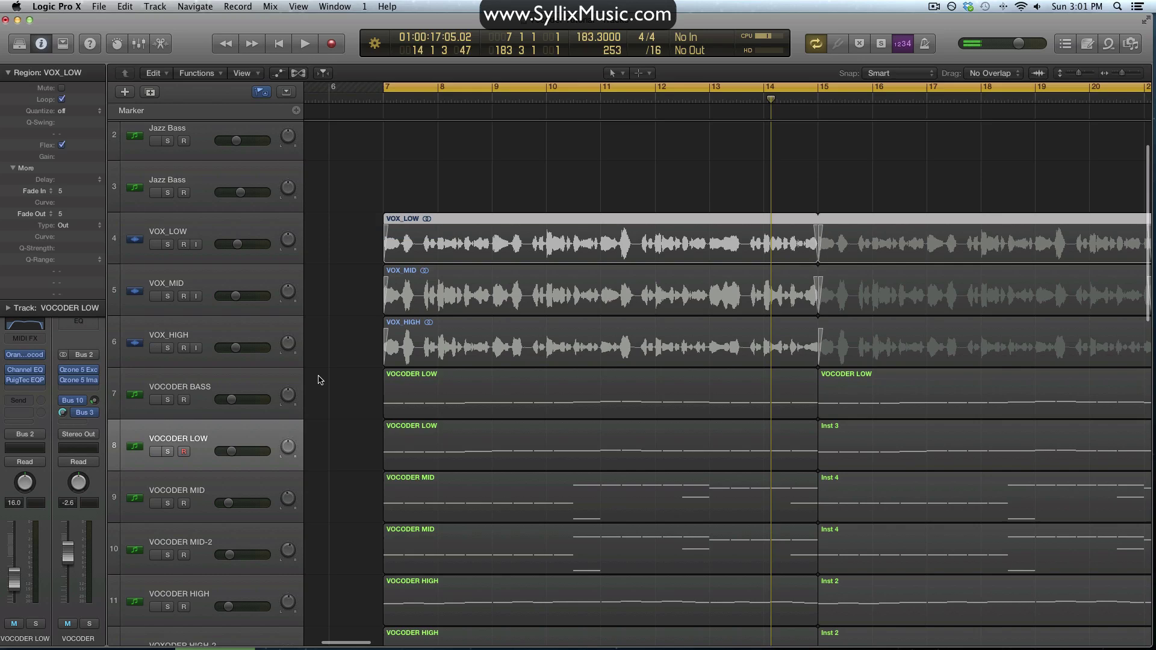
click(167, 452)
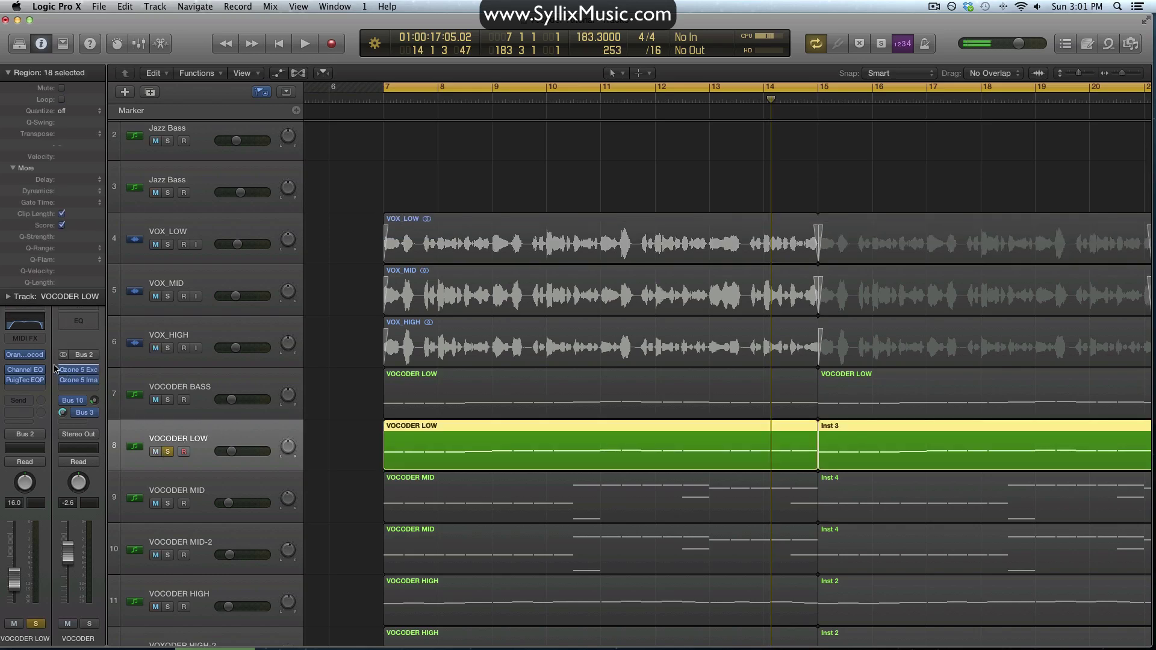
- Show VOCODER LOW's OrangeVocoder plug-in window with its Audio 13 side chain while playing the track, and close the window
key(v)
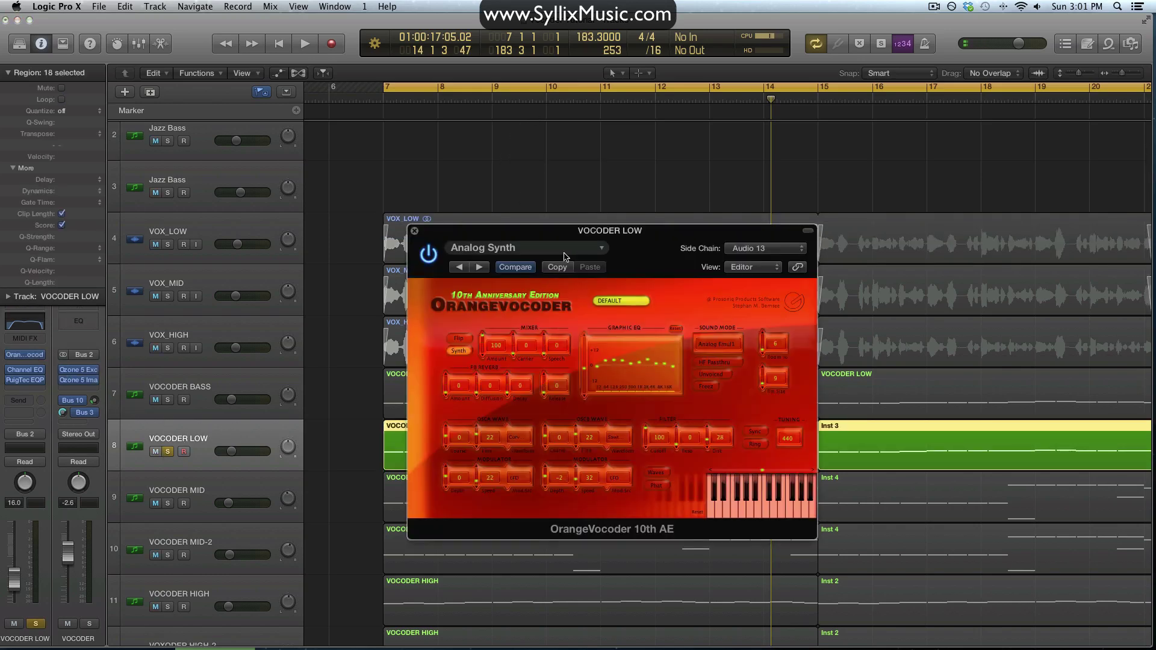
key(space)
drag(585, 232, 836, 106)
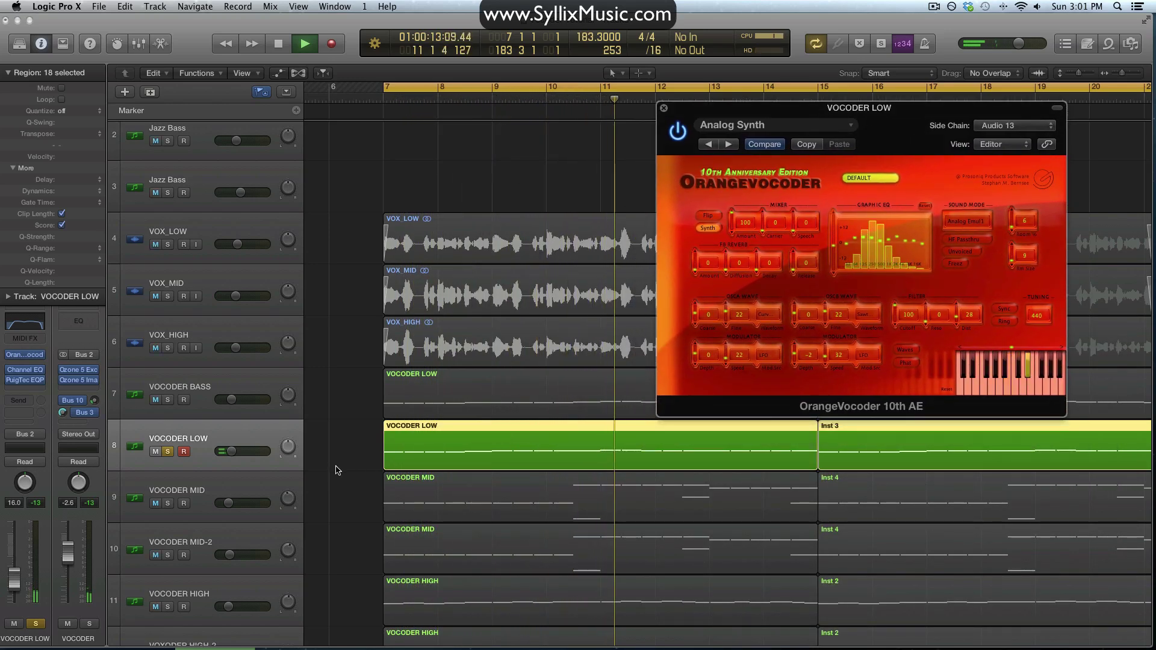
key(super+w)
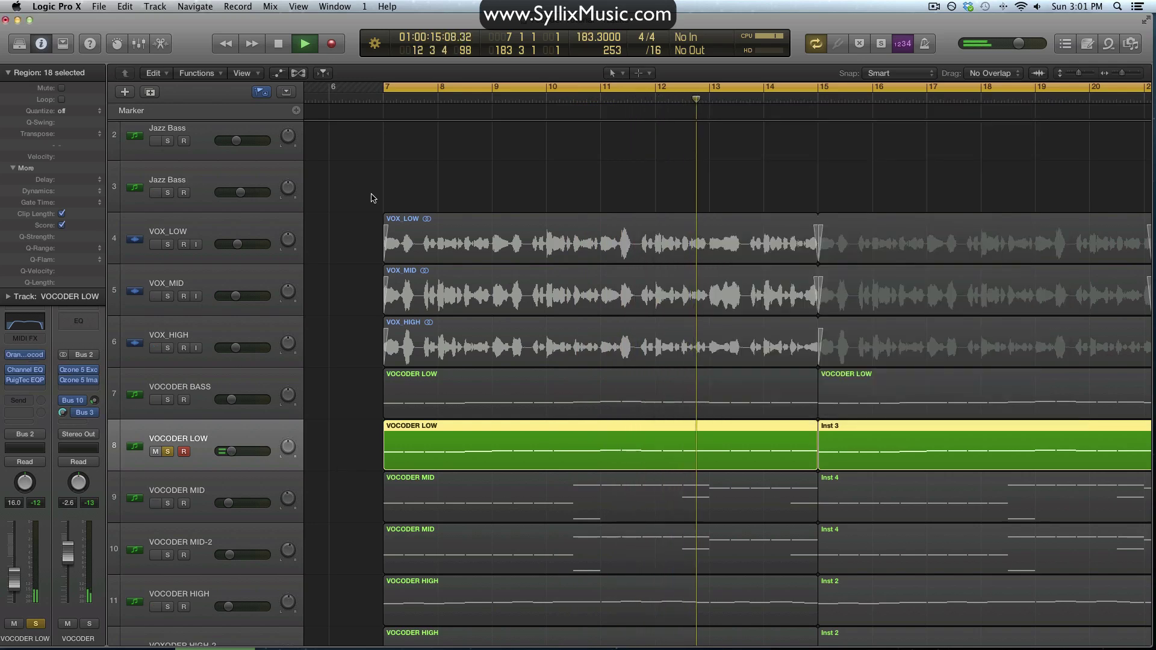
- Open VOCODER LOW's Channel EQ during playback to examine its curve, stop the track and close the EQ window
click(25, 369)
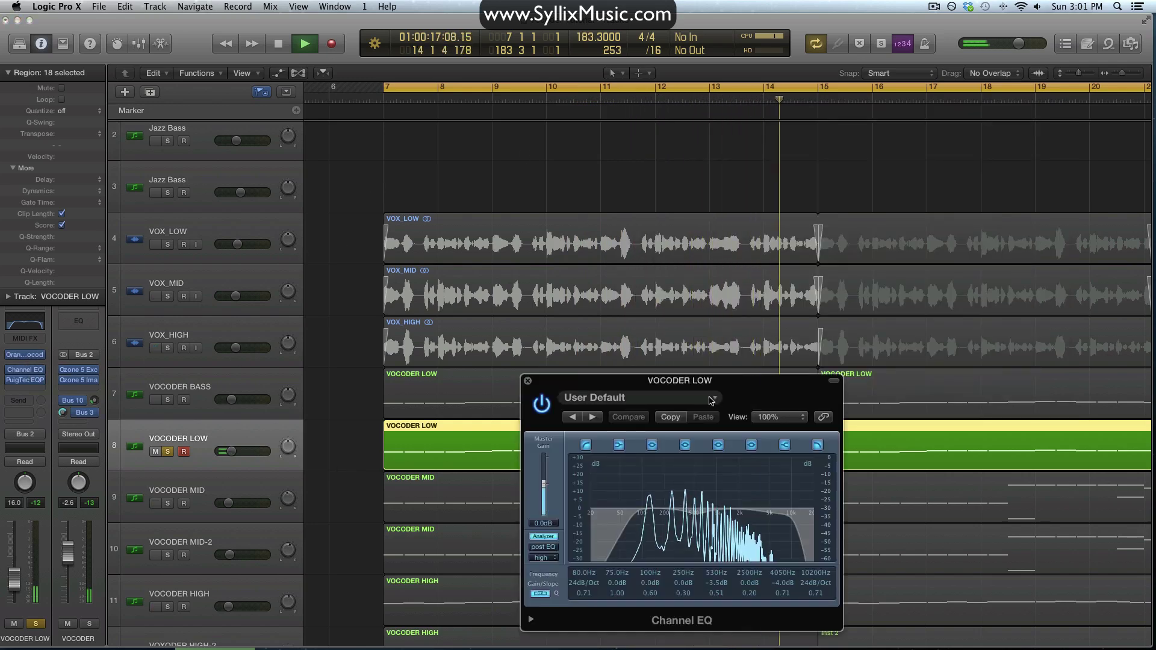
key(space)
drag(757, 384, 770, 276)
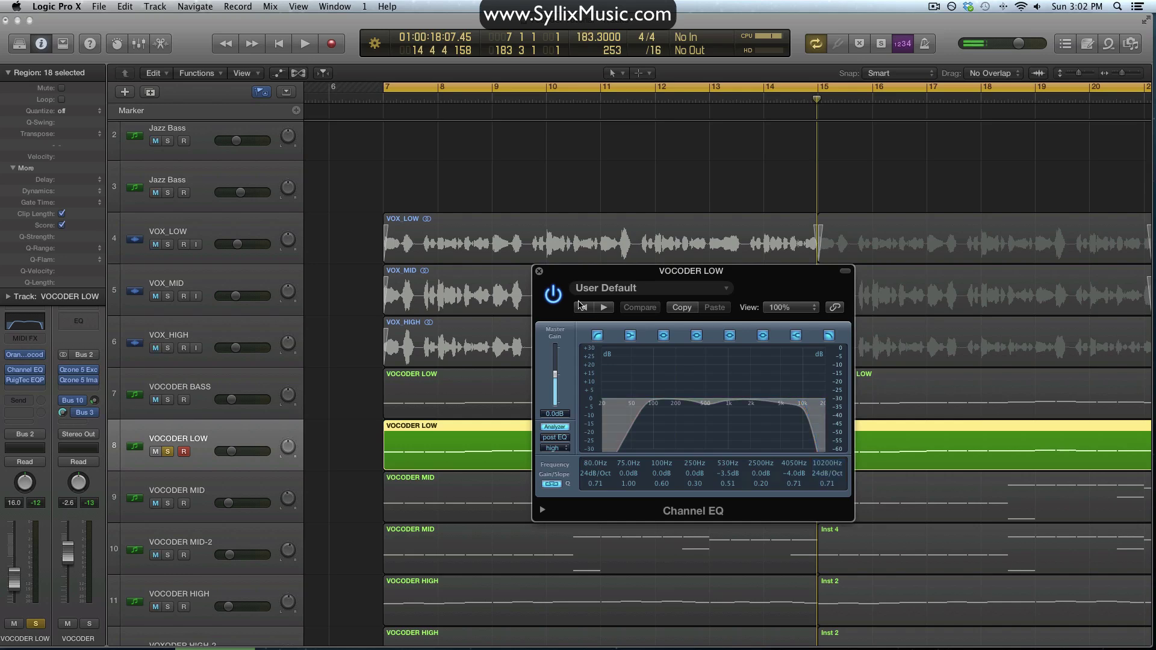
click(540, 272)
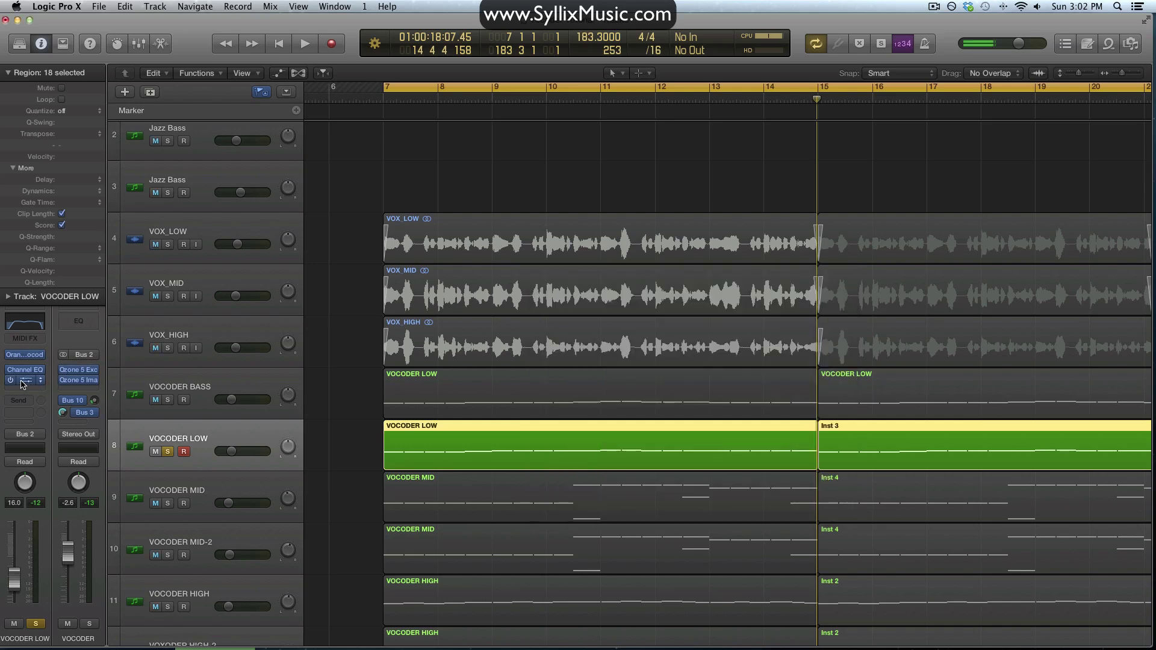
- Open VOCODER LOW's PuigTec EQP1A to examine its low-frequency and boost settings, and close the plug-in window
click(23, 384)
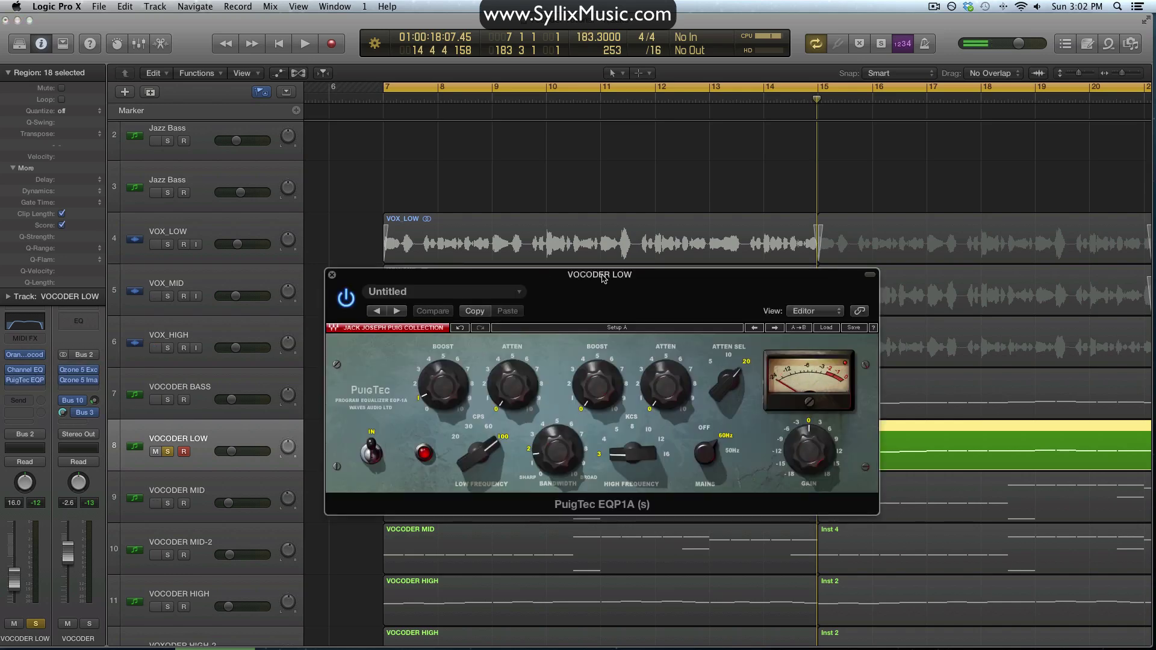
drag(602, 278, 636, 284)
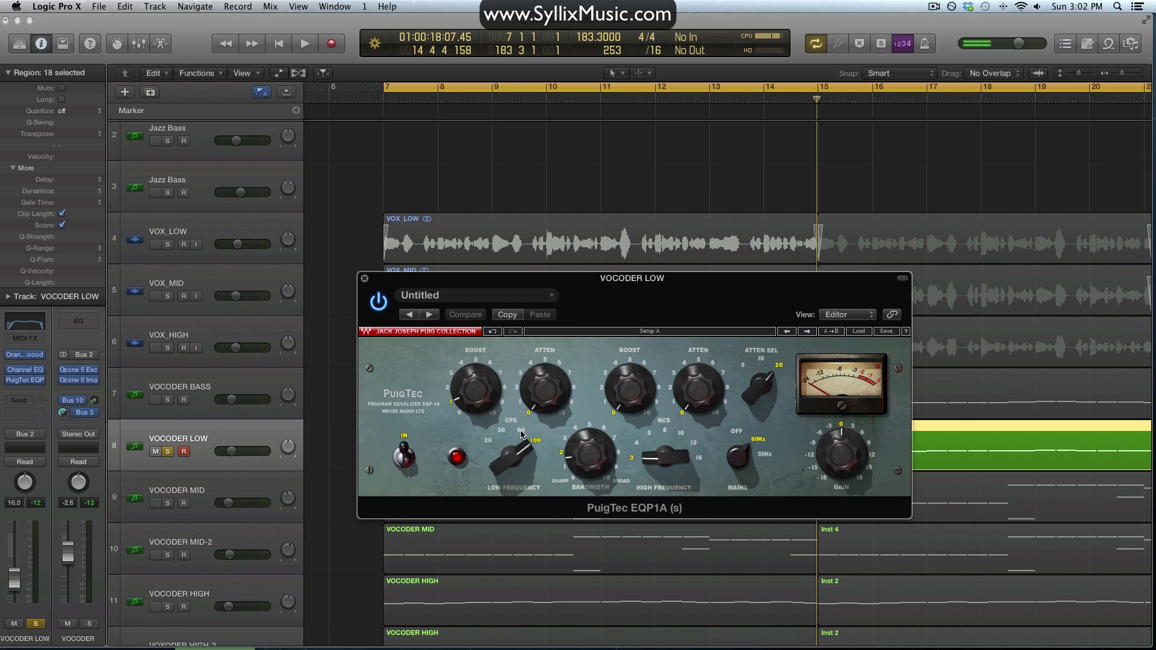
click(477, 394)
click(364, 276)
- Move the solo from VOCODER LOW to VOCODER MID
scroll(364, 280, down, 3)
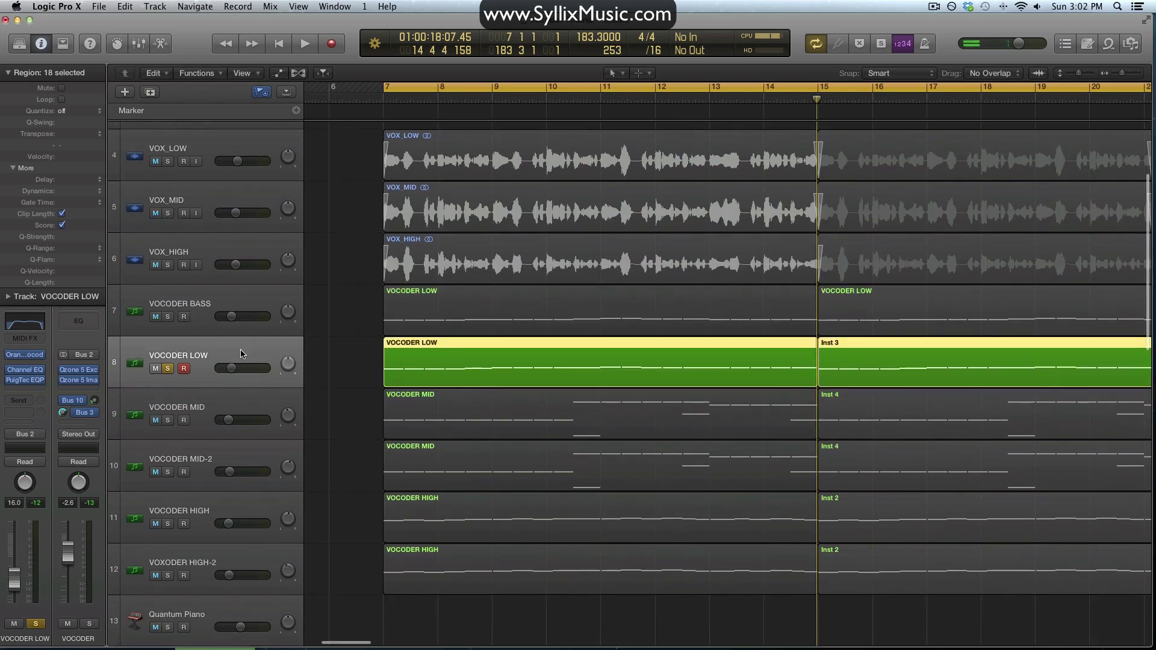
click(169, 368)
click(217, 305)
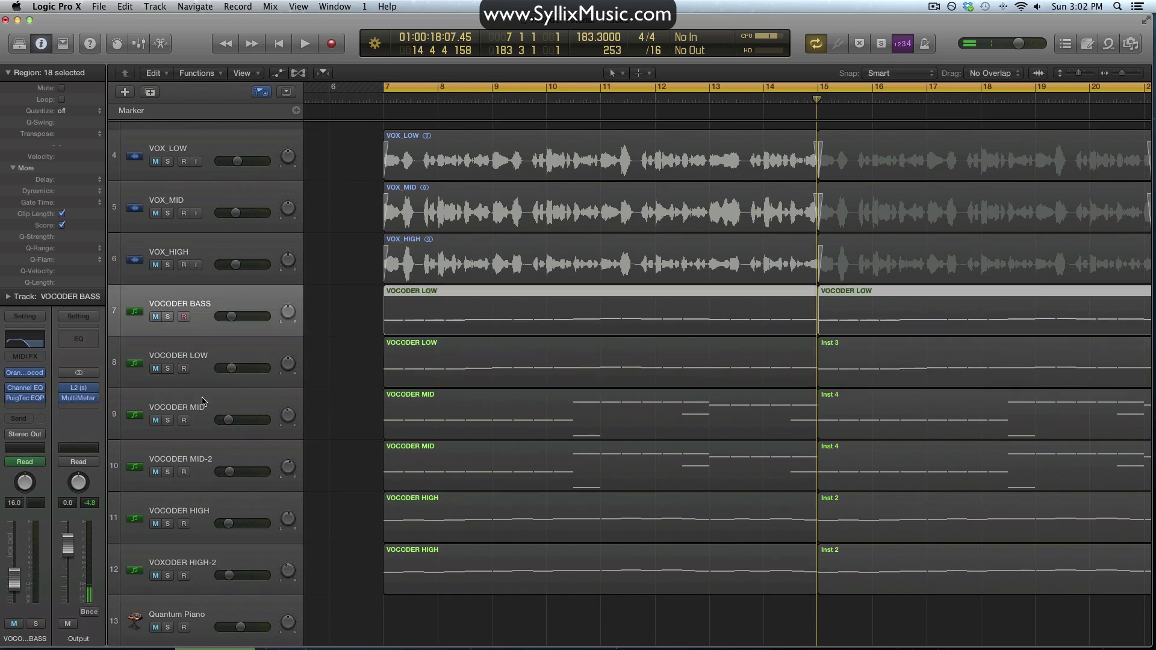
click(206, 406)
scroll(206, 404, down, 1)
scroll(206, 404, down, 1)
click(168, 387)
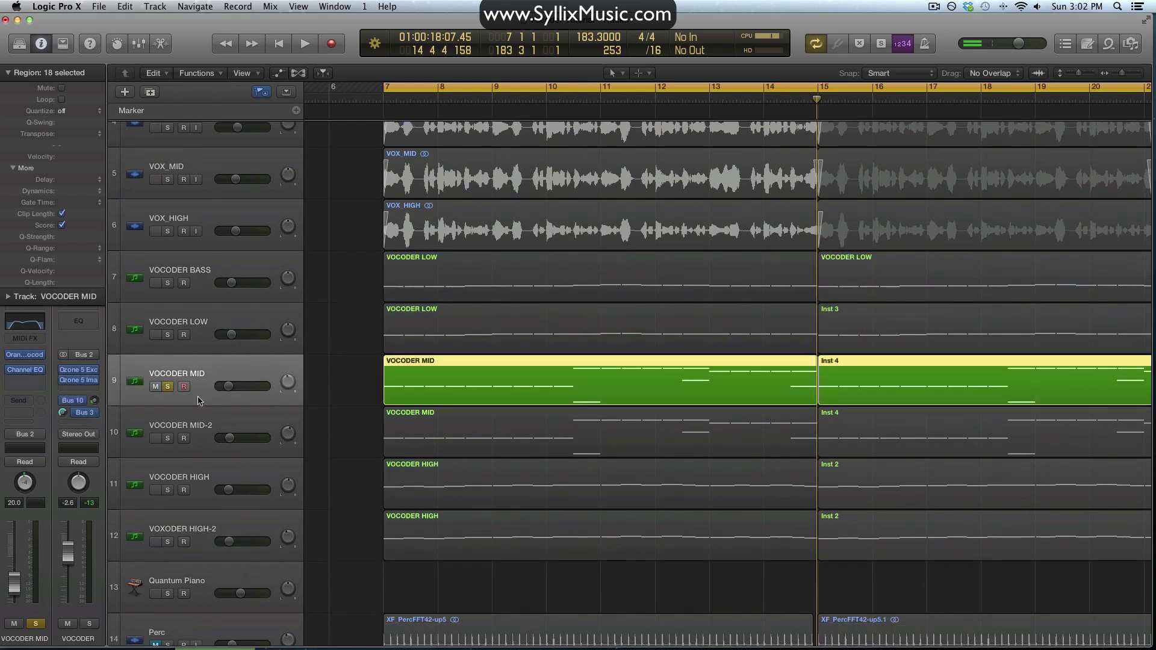
- Open VOCODER MID's Channel EQ, play the track to examine its filter curve and frequency content, stop playback and close the EQ
click(200, 415)
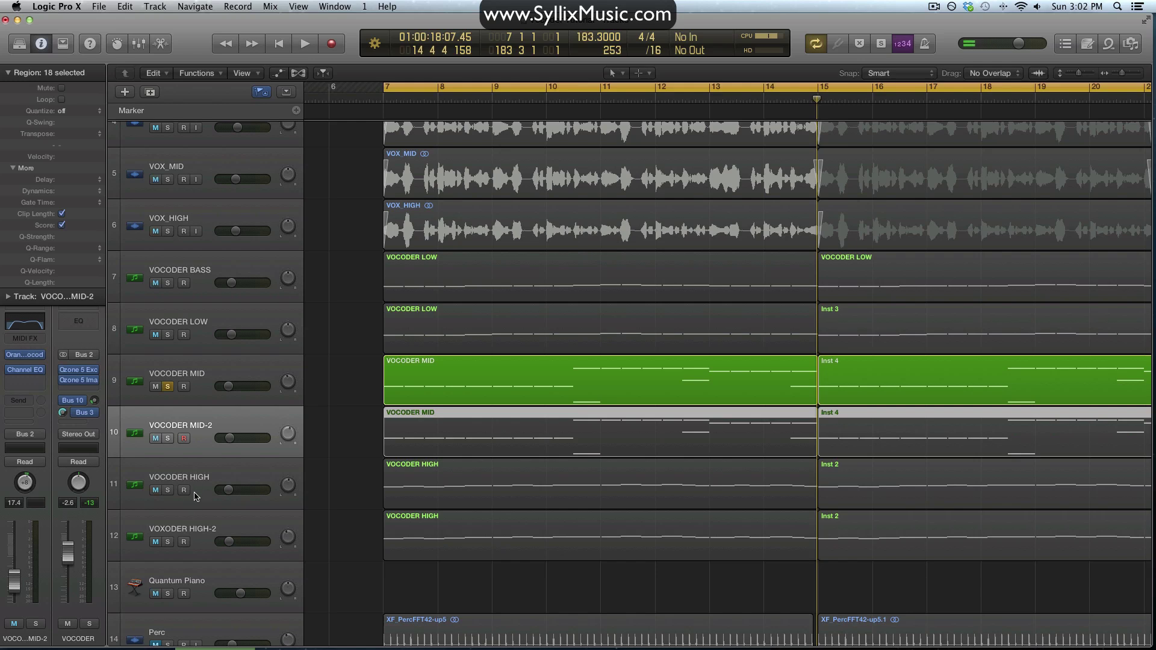
scroll(225, 411, left, 2)
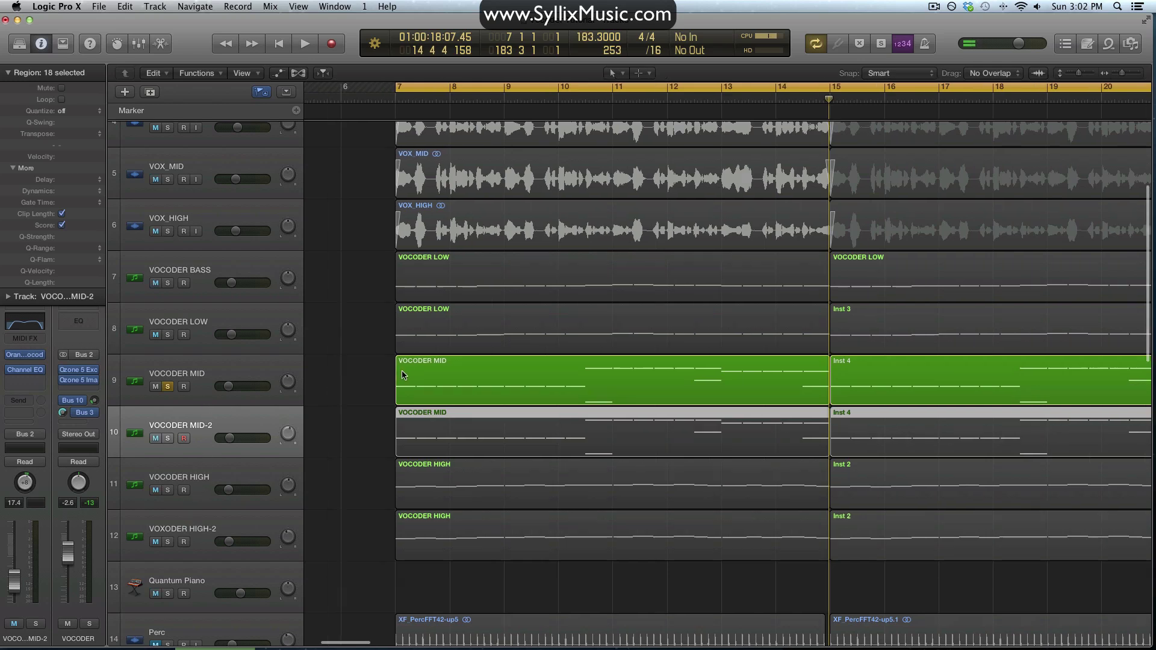
click(180, 372)
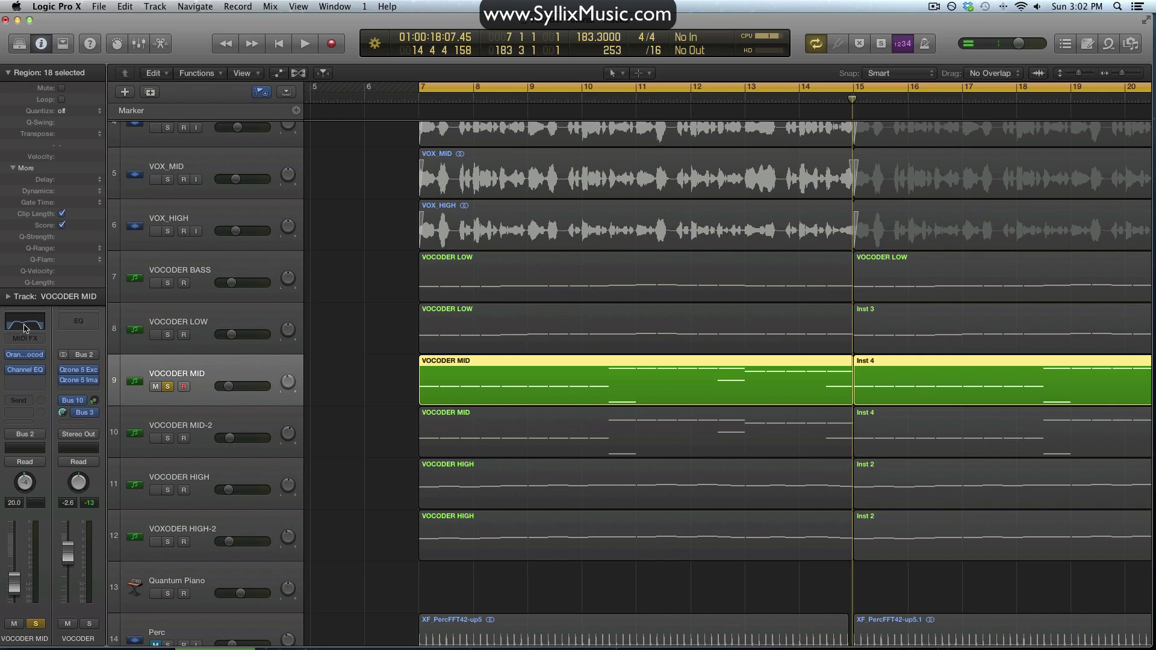
click(26, 324)
drag(800, 363, 825, 363)
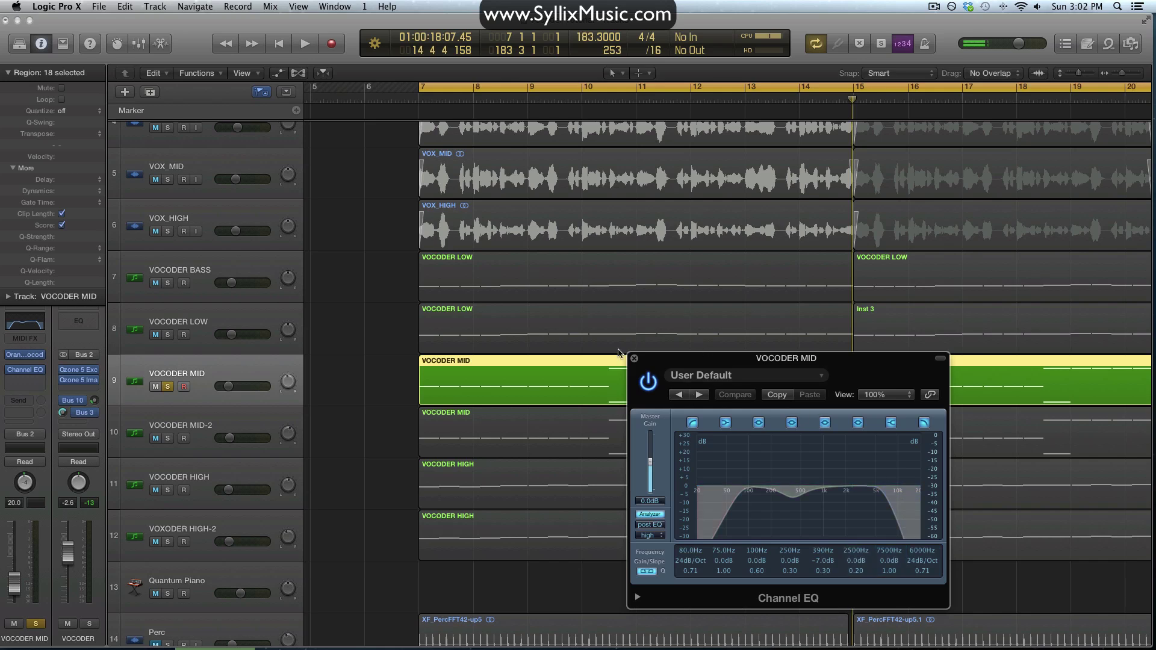
key(space)
drag(706, 360, 554, 438)
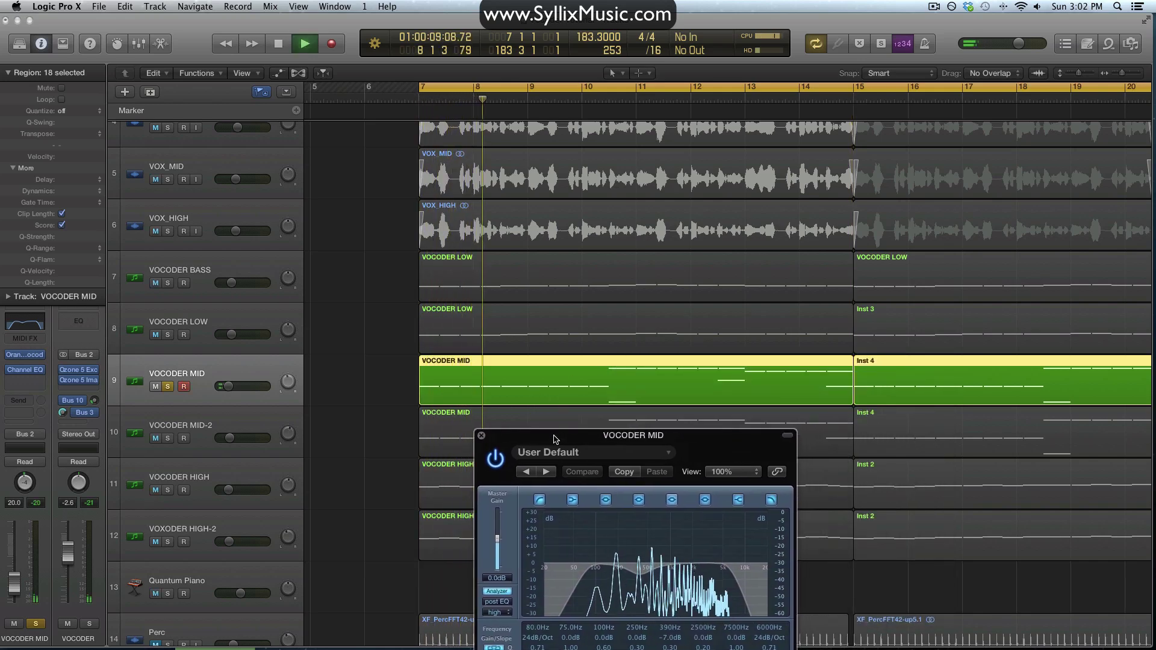
key(space)
click(485, 436)
- Show VOCODER MID-2's Channel EQ to examine its filter curve, and close the window
click(219, 422)
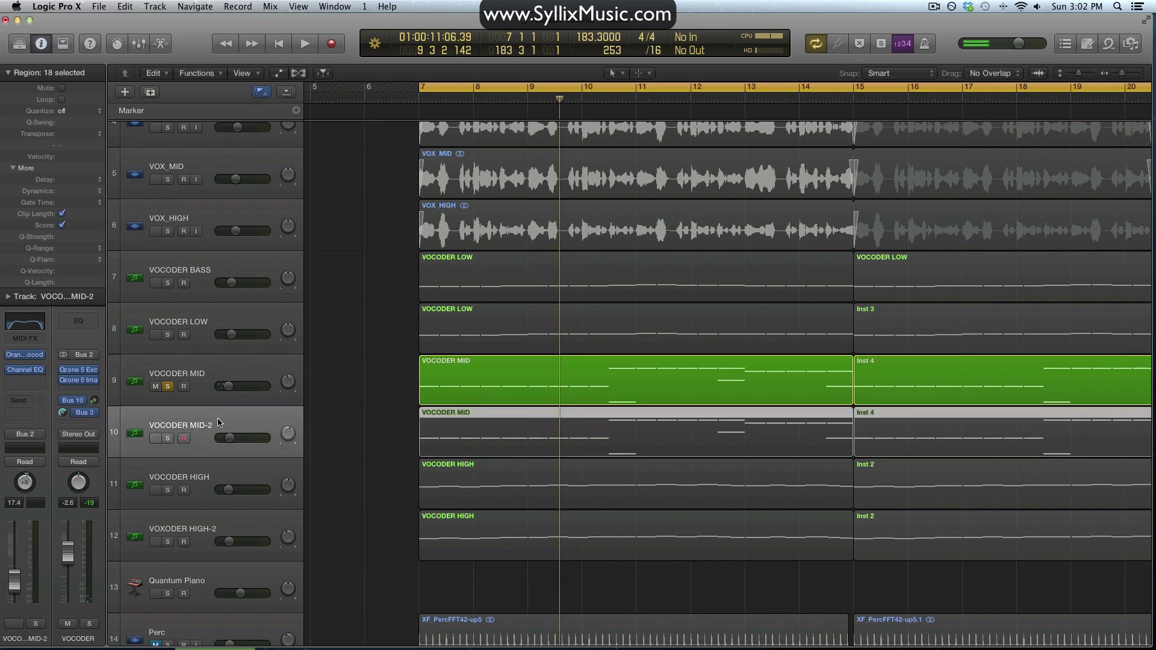
click(25, 329)
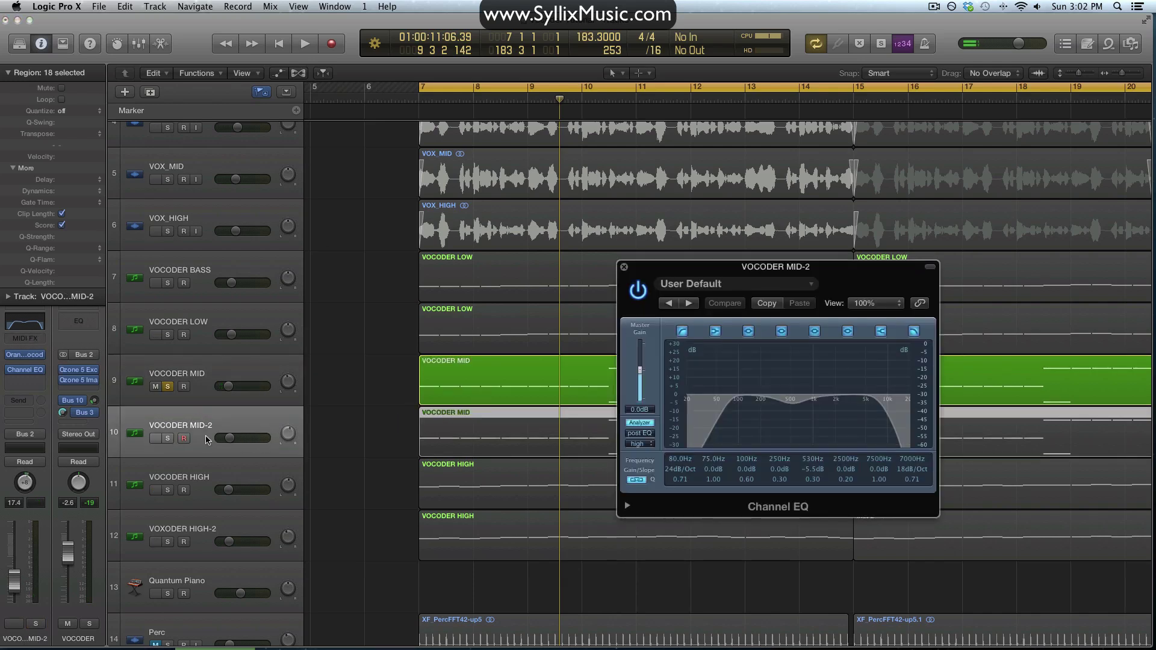
click(624, 267)
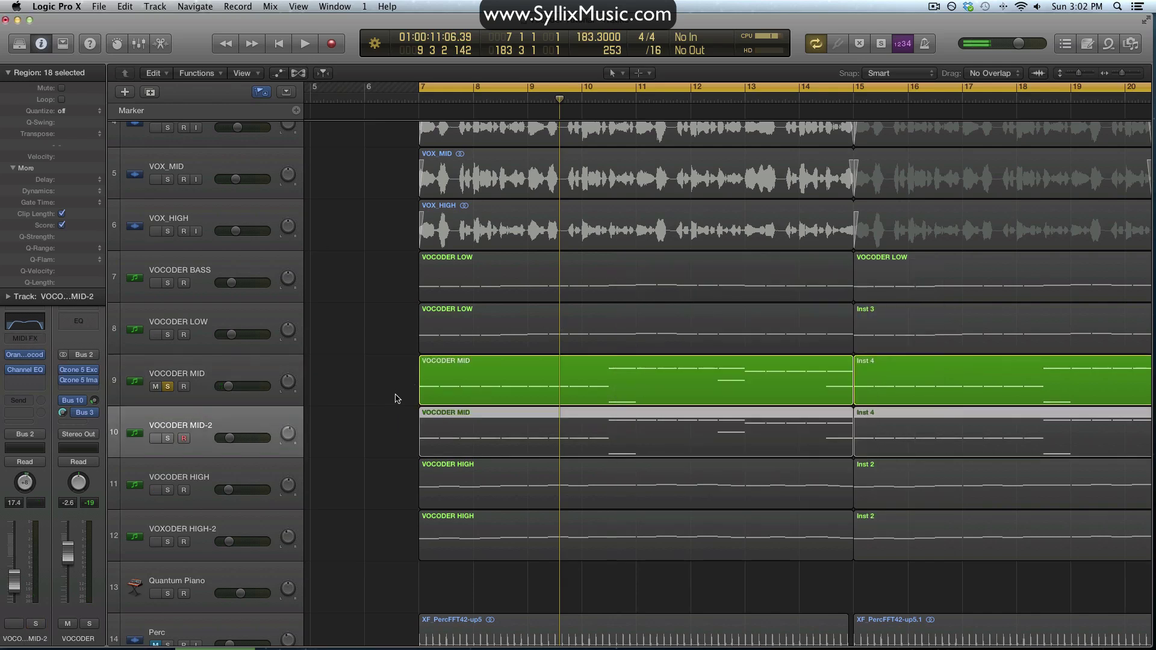
- Show VOCODER MID's OrangeVocoder plug-in to examine its side chain and sound mode, and close the window
scroll(379, 398, down, 1)
click(206, 356)
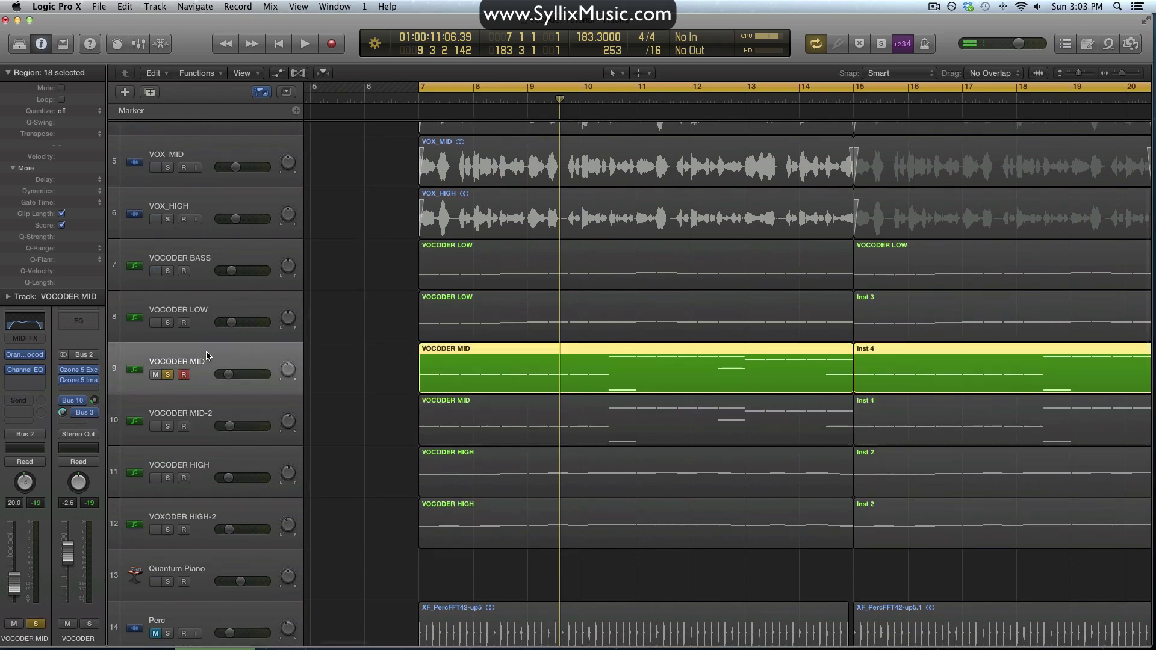
click(26, 357)
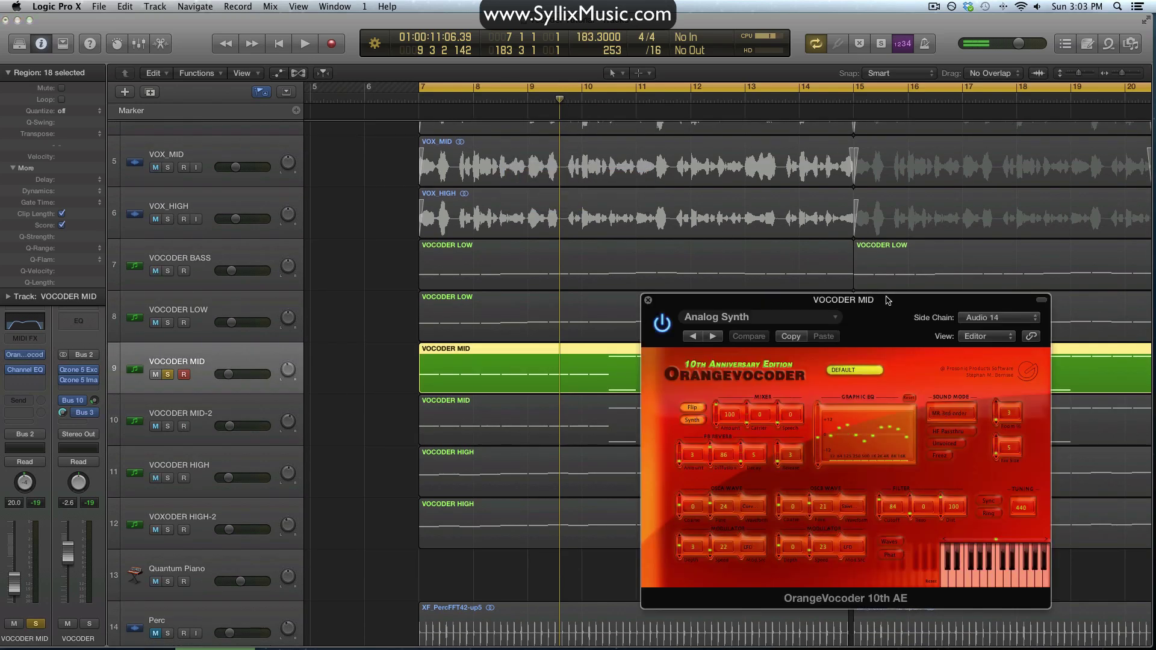
drag(888, 300, 964, 223)
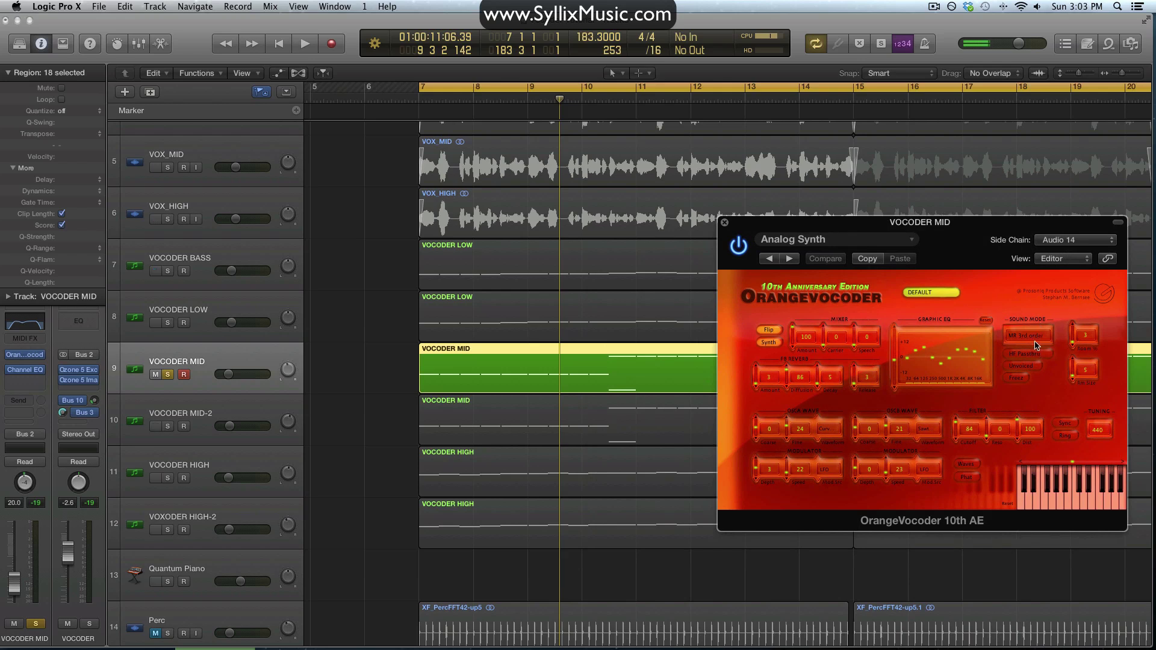
click(724, 222)
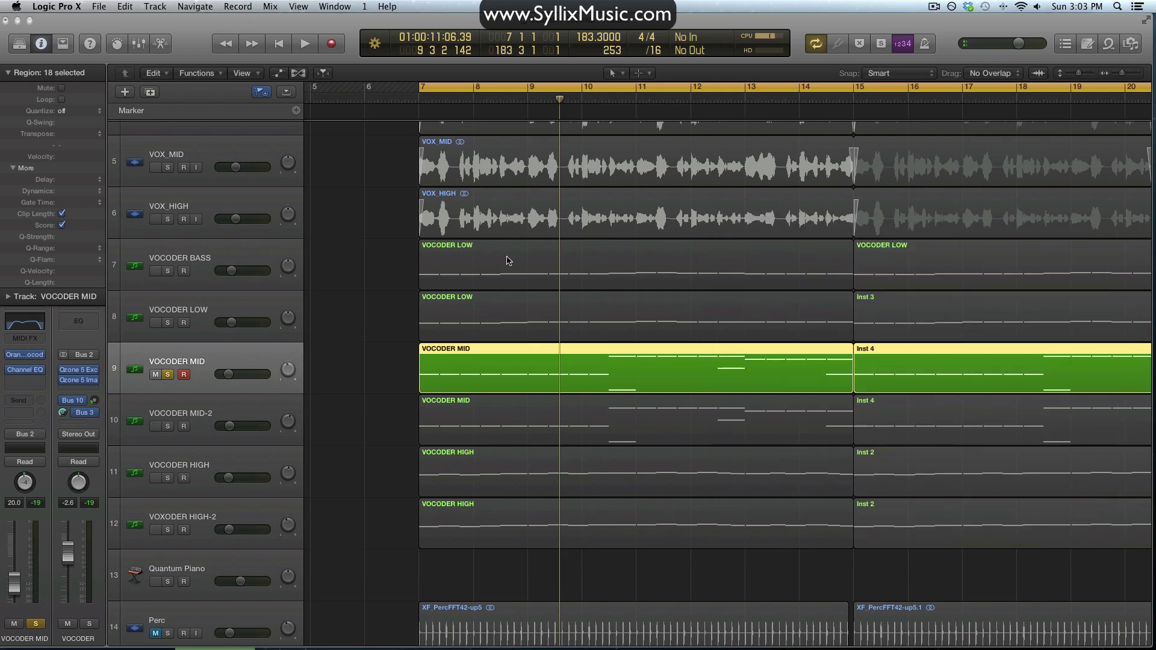
- Show VOCODER MID-2's OrangeVocoder plug-in, view the available sound modes without changing the selection, and close the window
click(196, 416)
click(27, 355)
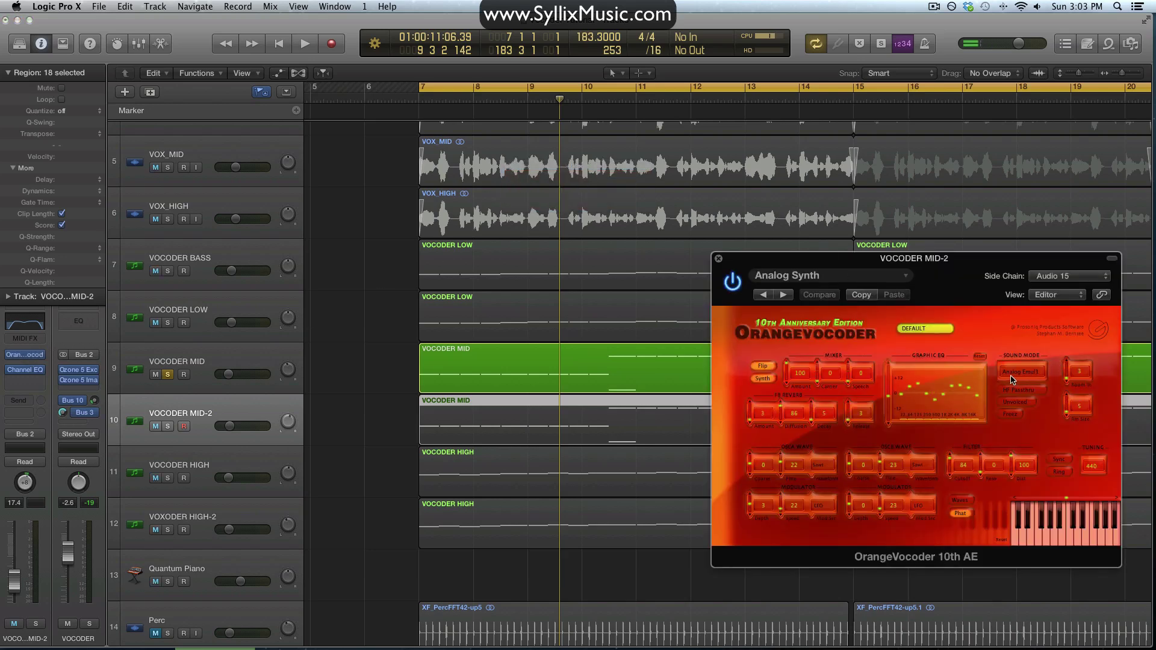
click(1036, 377)
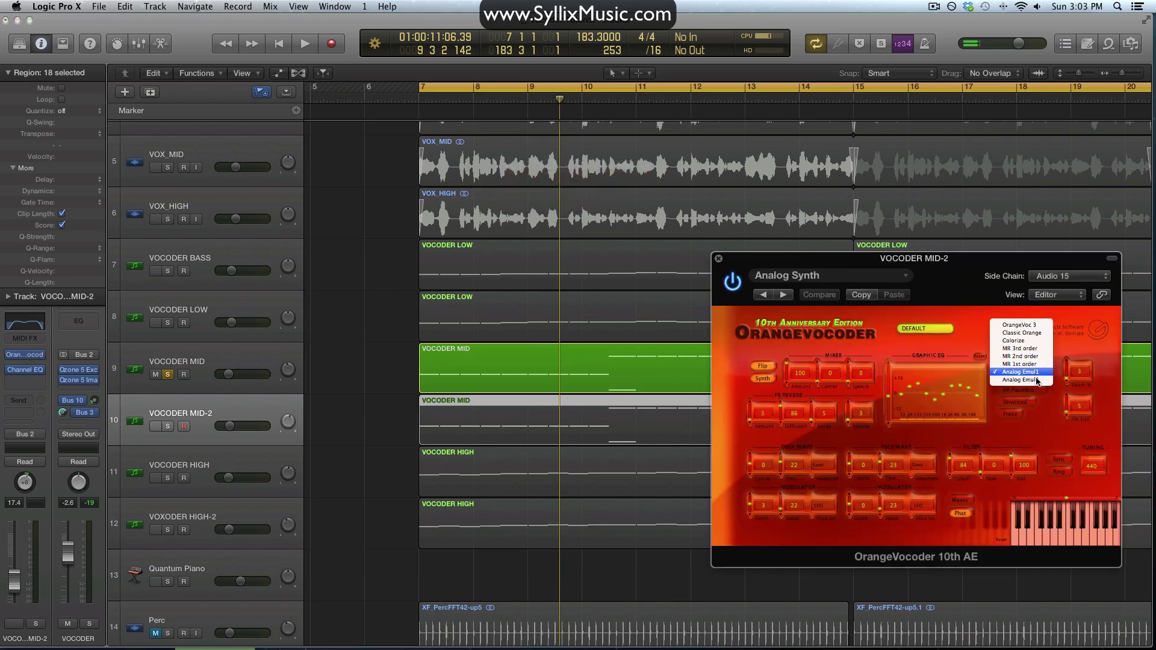
click(980, 321)
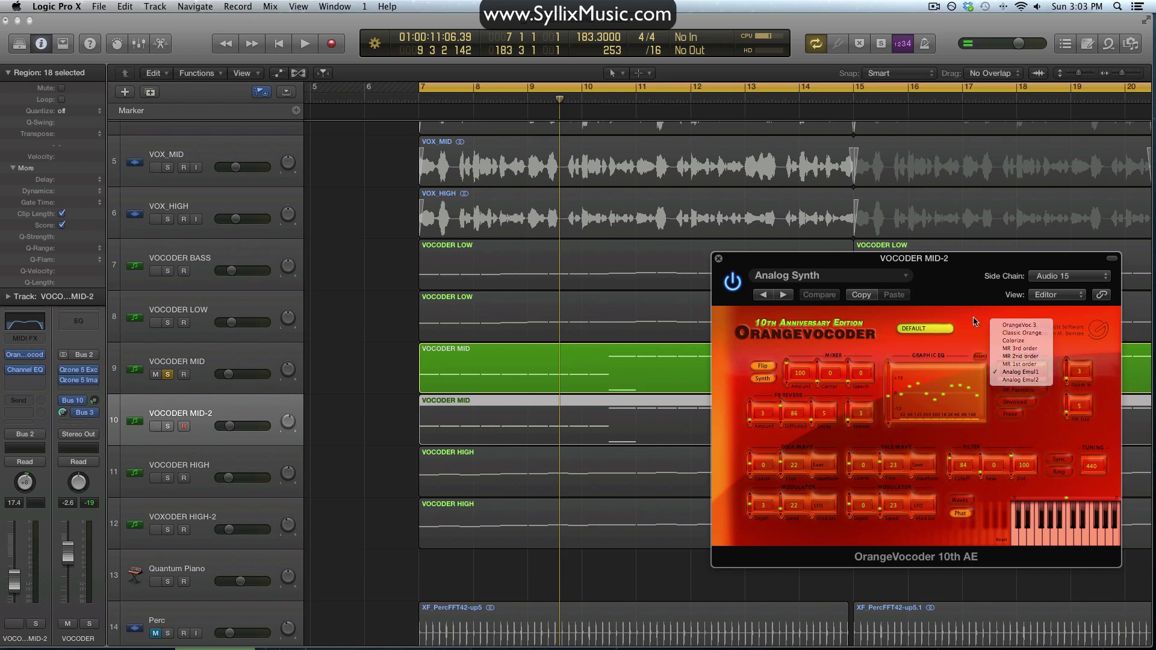
click(718, 259)
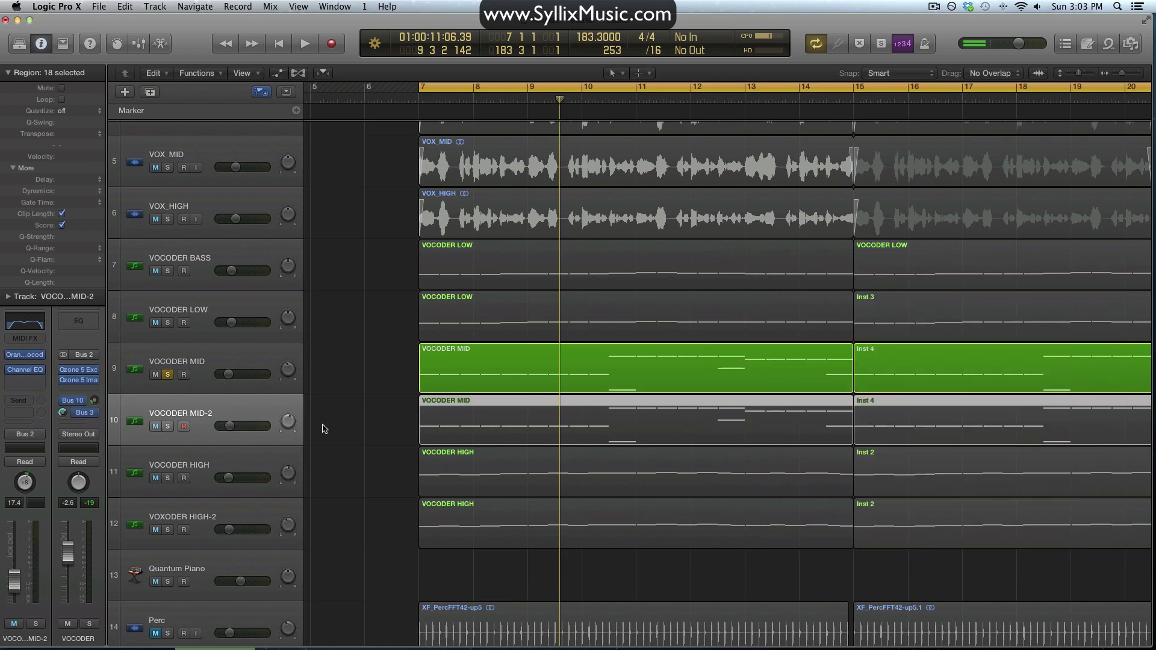
- Compare the VOCODER MID and VOCODER MID-2 channel strips, and play the soloed VOCODER MID track briefly
click(345, 404)
click(193, 361)
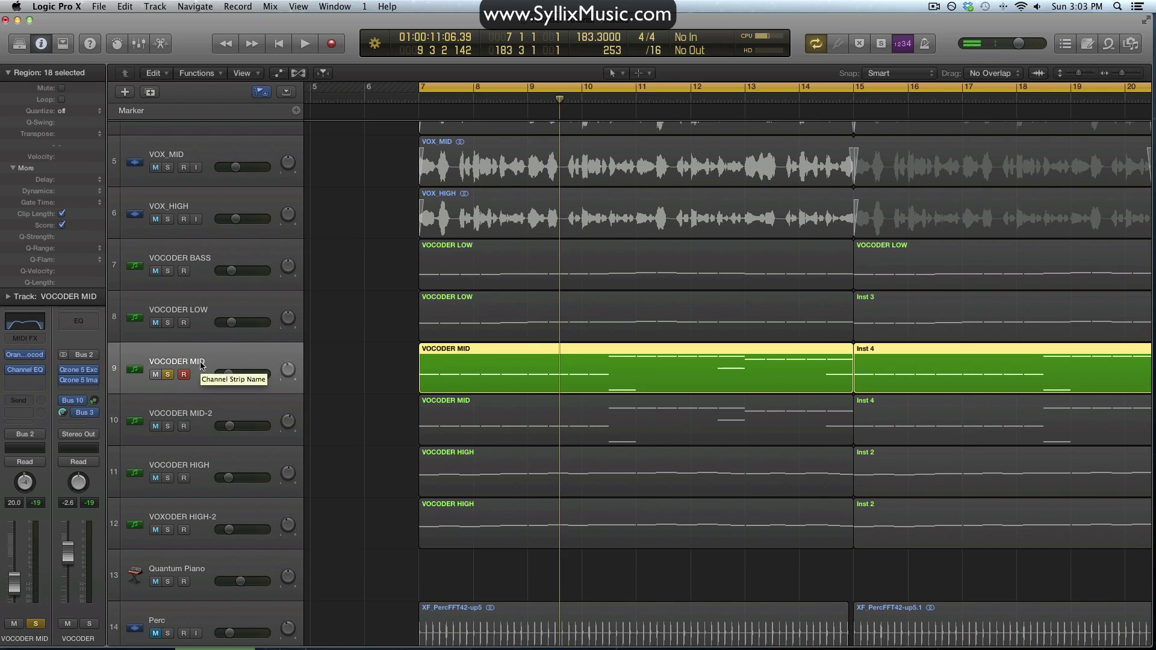
click(201, 417)
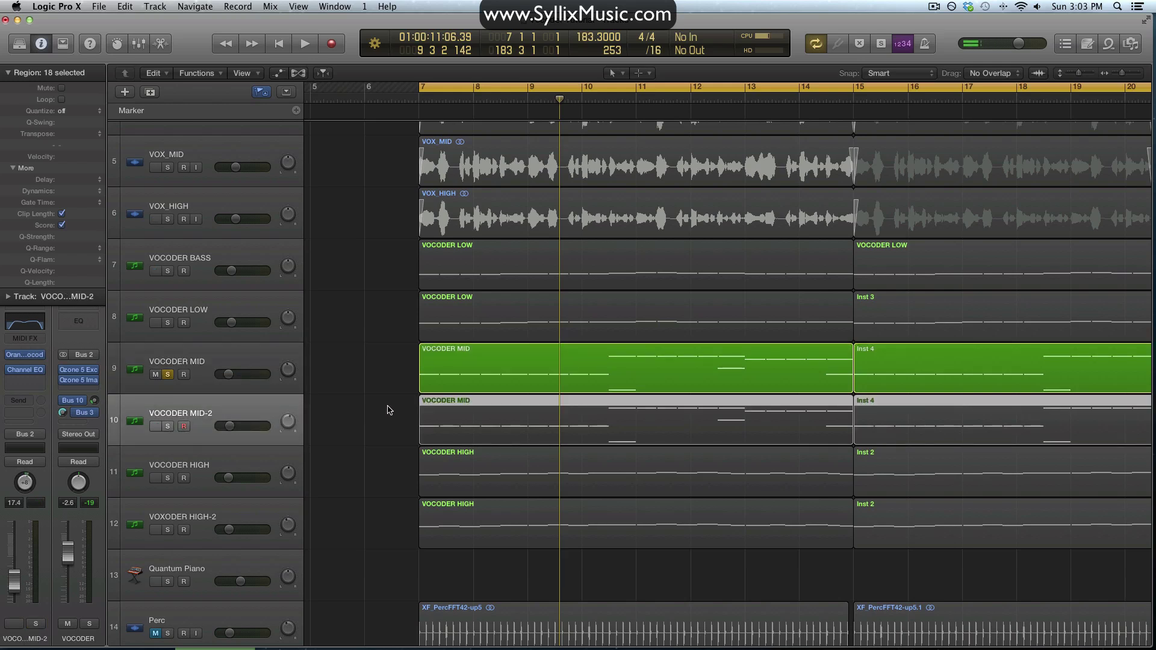
click(229, 357)
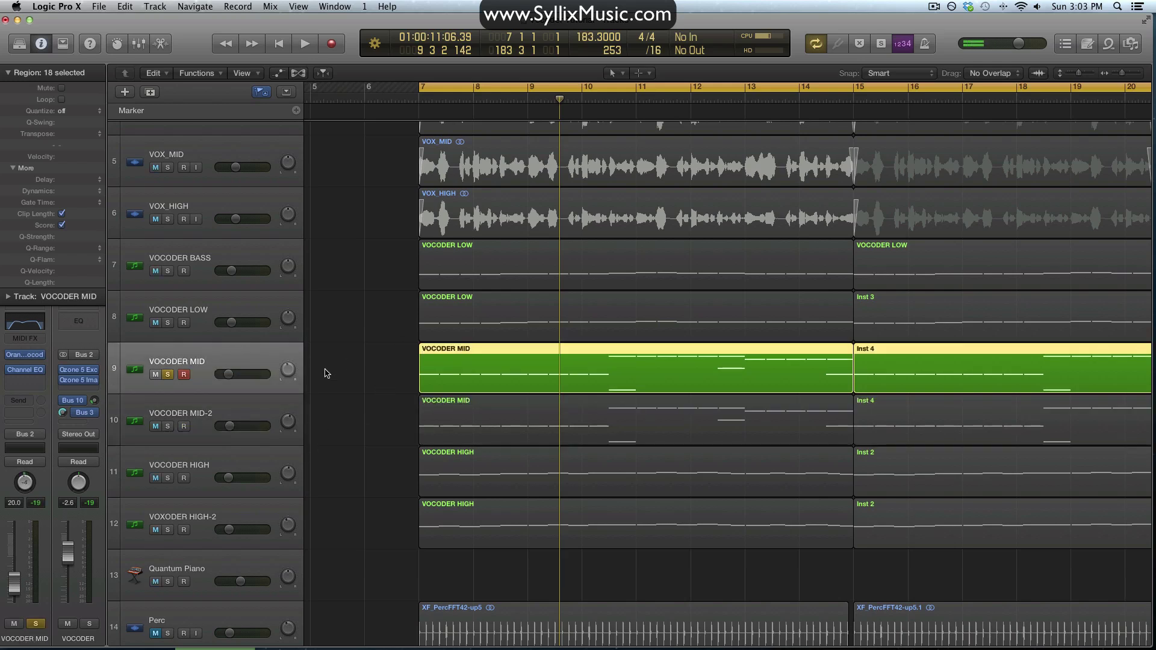
key(space)
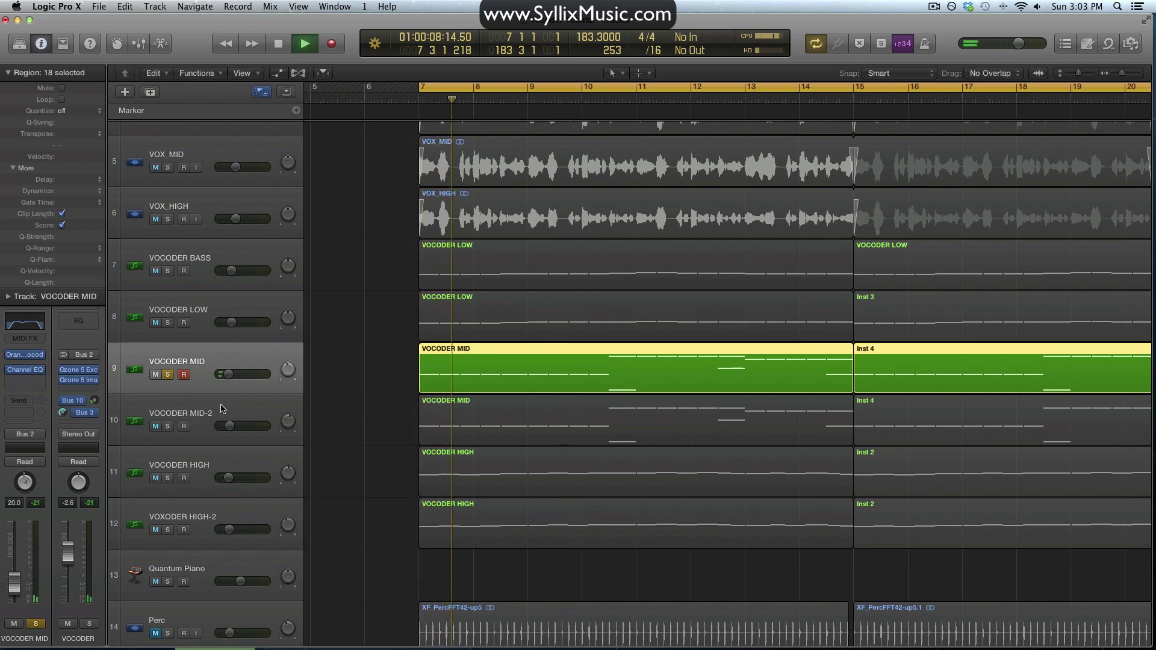
key(space)
- Move the solo from VOCODER MID to VOCODER MID-2 and play the track briefly to audition it
click(169, 375)
click(178, 408)
click(168, 426)
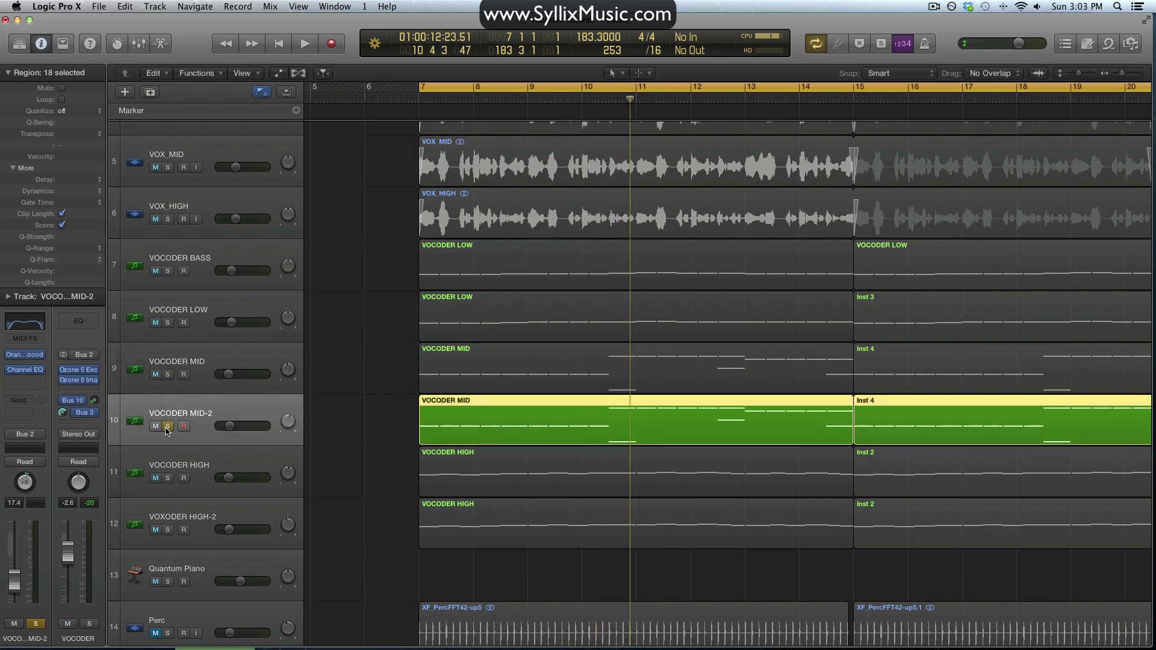
key(space)
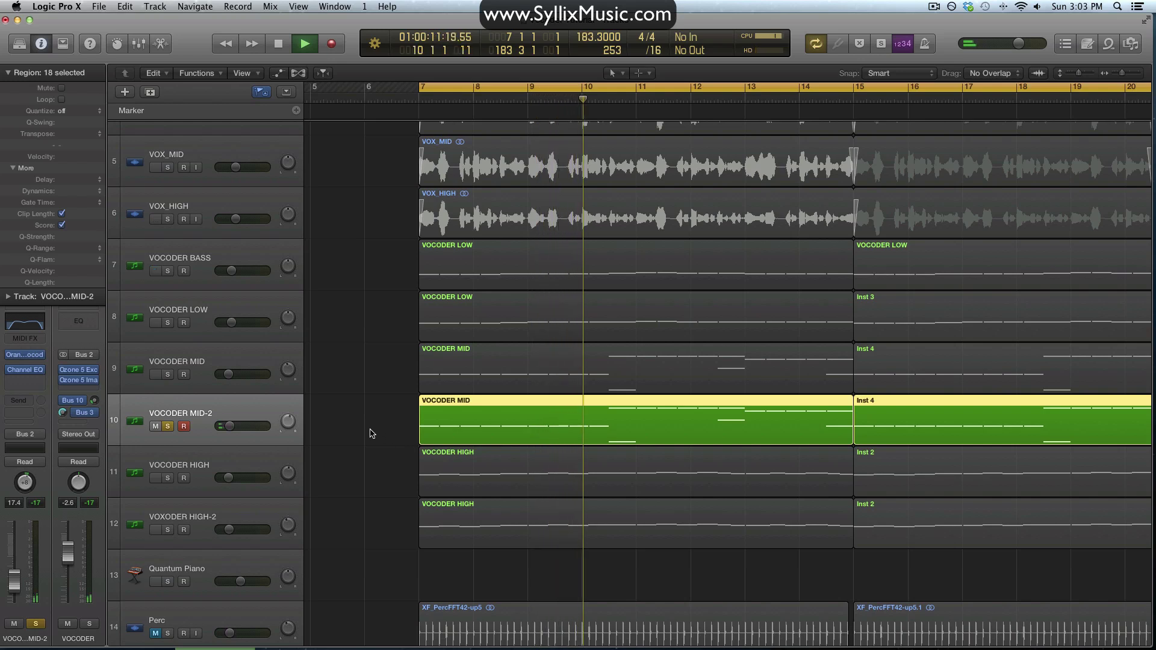
key(space)
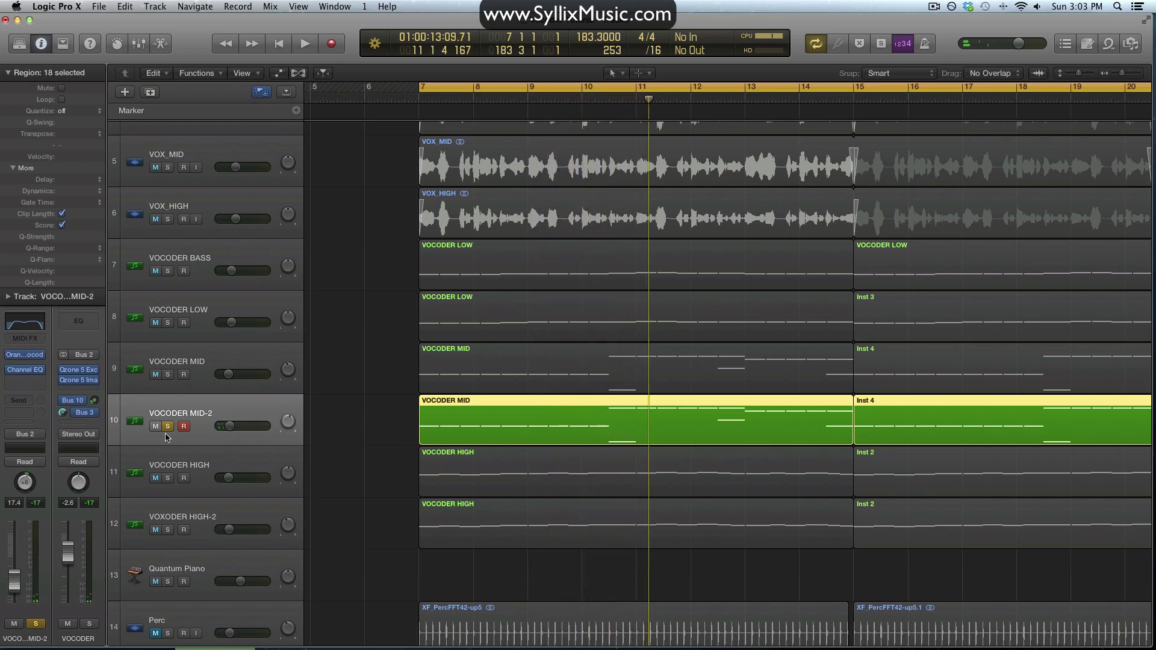
- Take the solo off VOCODER MID-2 and solo VOCODER HIGH
click(167, 427)
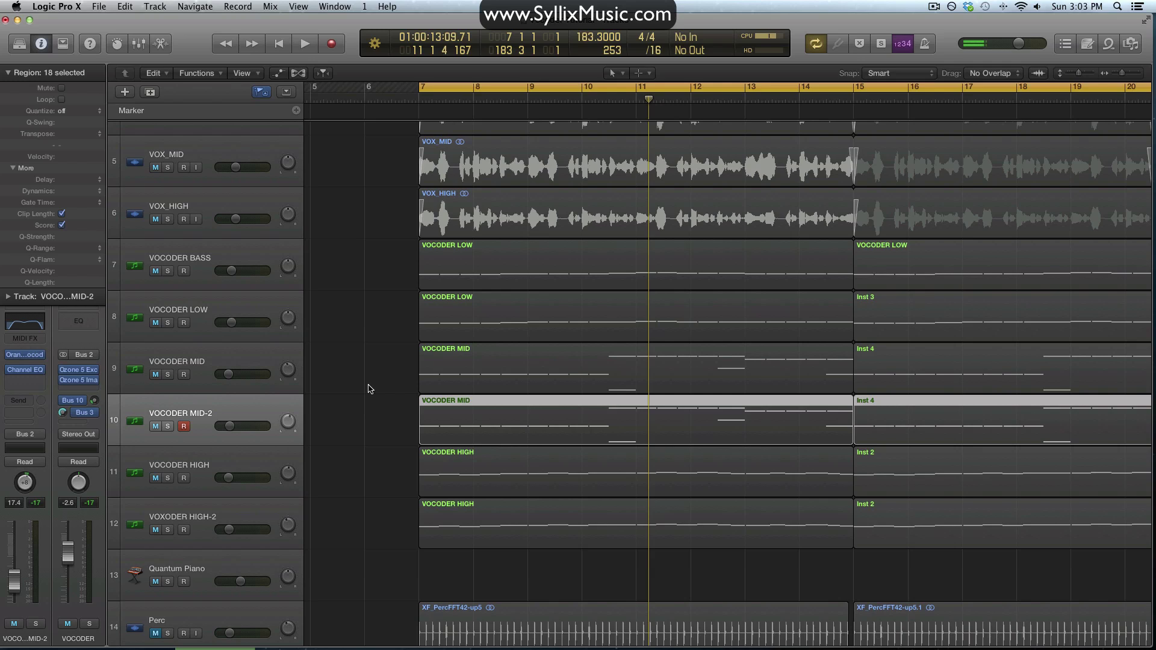
click(206, 361)
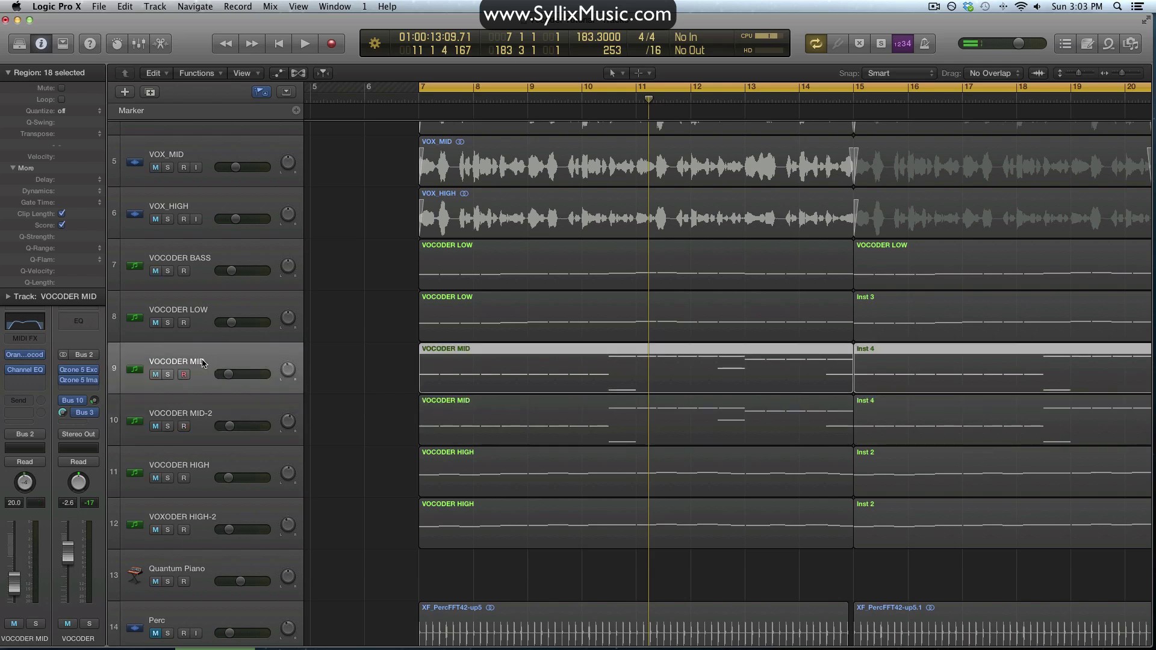
click(207, 462)
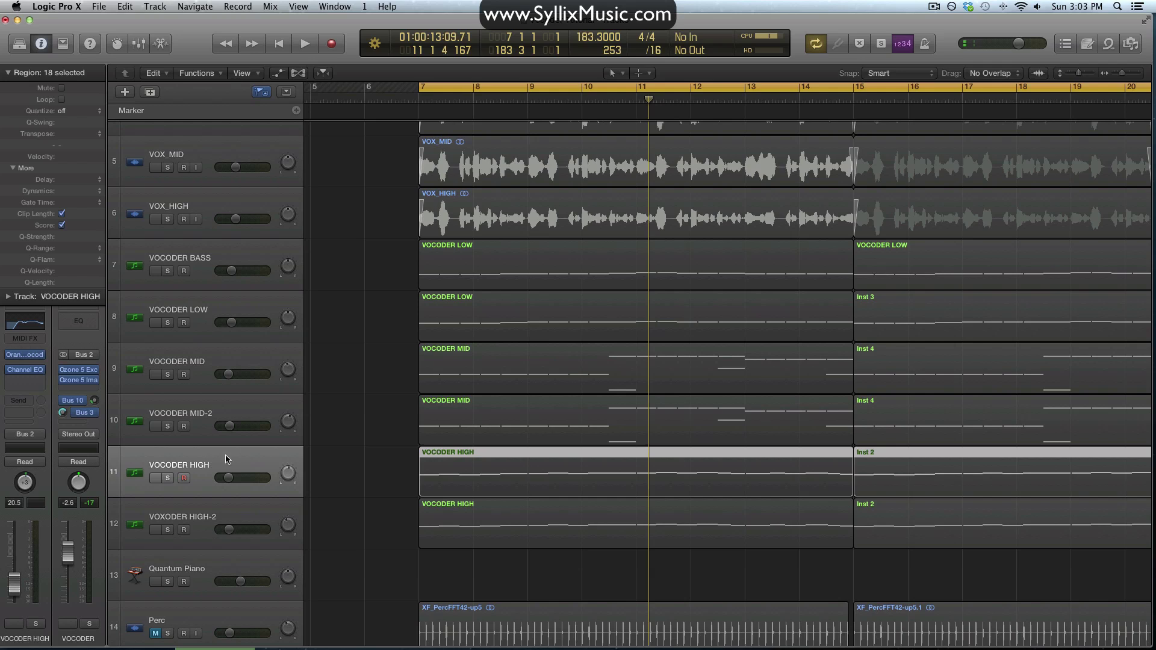
click(168, 478)
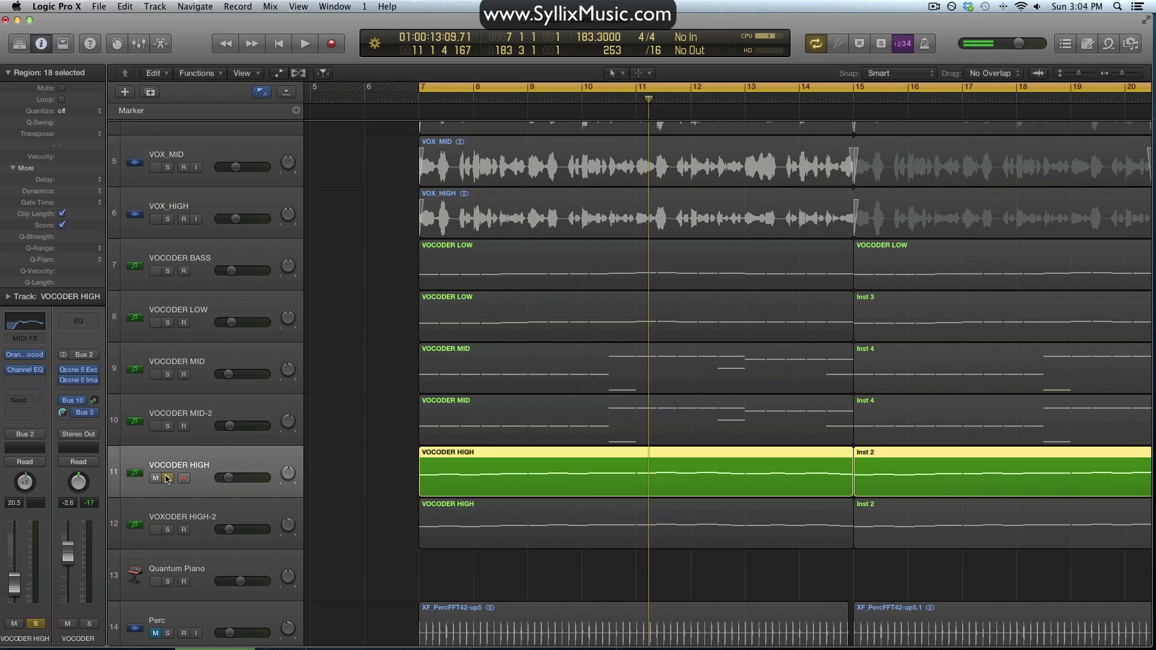
- Examine the VOCODER HIGH track's Channel EQ curve and close its window
click(377, 479)
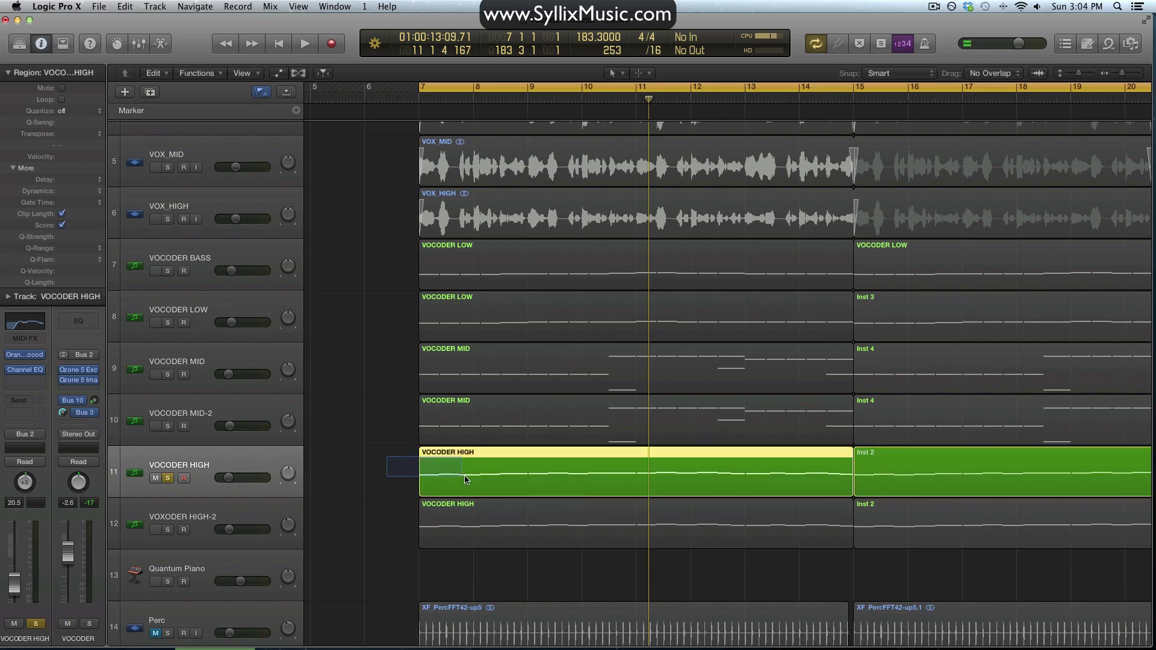
drag(384, 515, 459, 545)
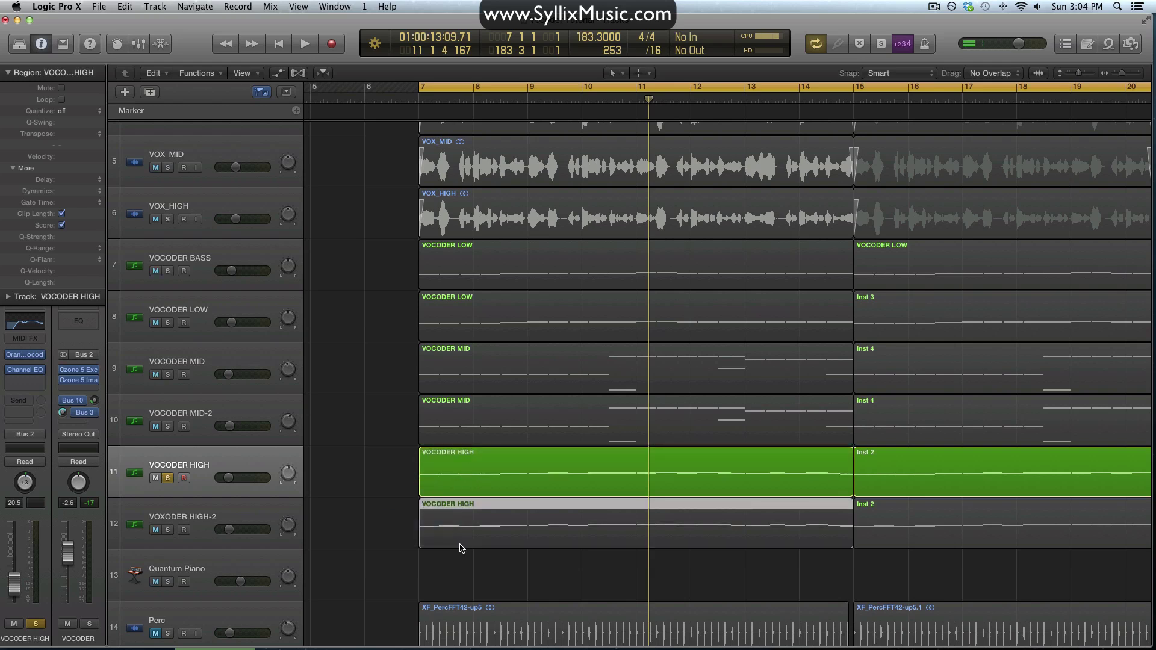
click(11, 327)
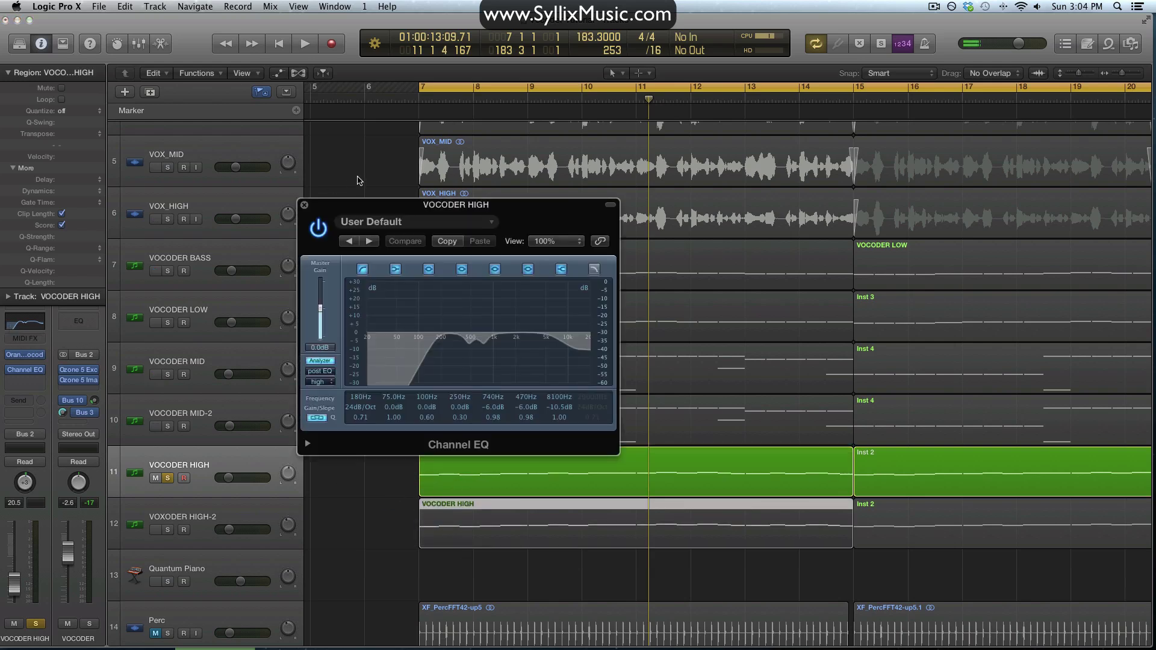
drag(396, 208, 595, 204)
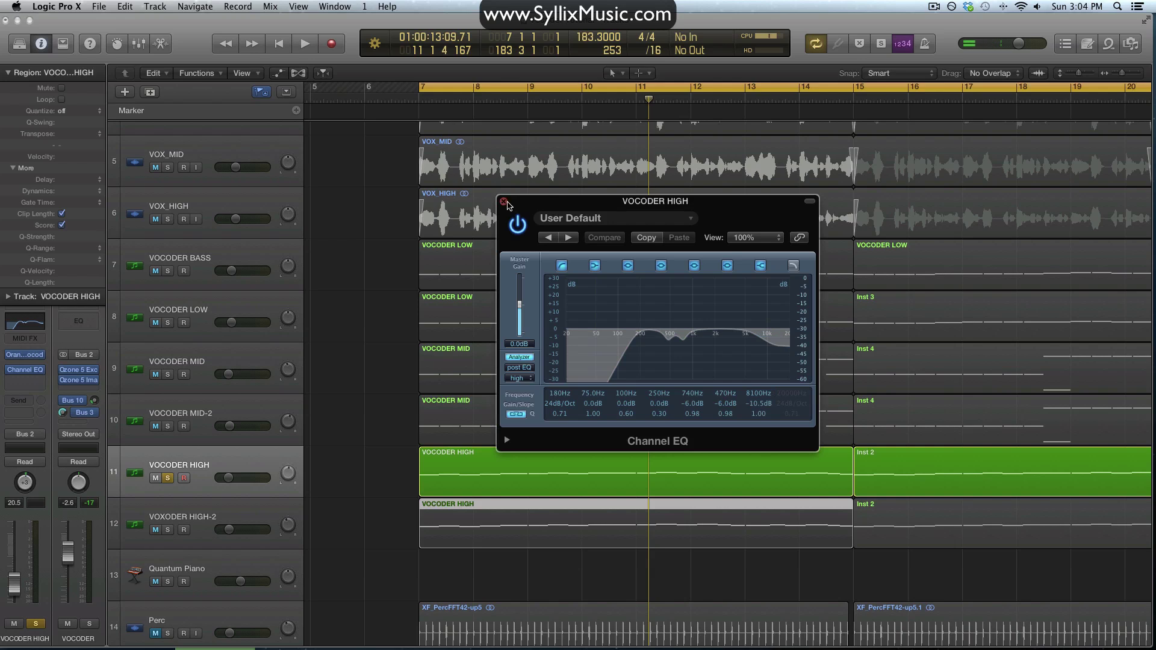
click(505, 201)
- Play the soloed VOCODER HIGH track briefly, and move the solo to VOXODER HIGH-2 to audition it the same way
key(space)
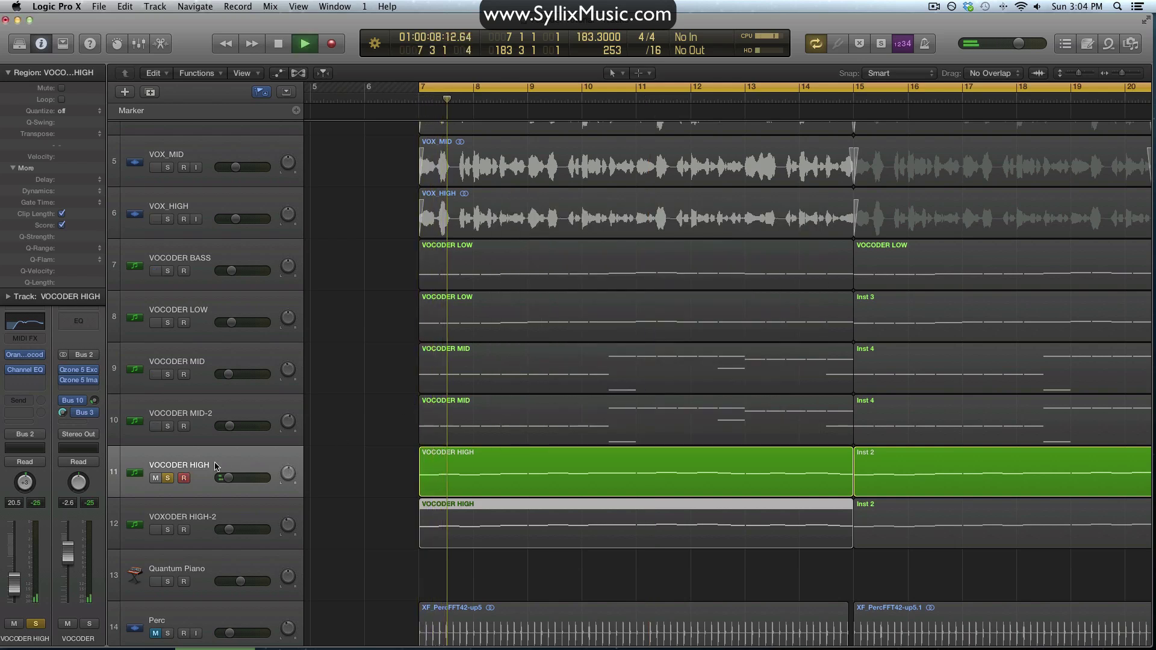
key(space)
click(168, 478)
click(167, 530)
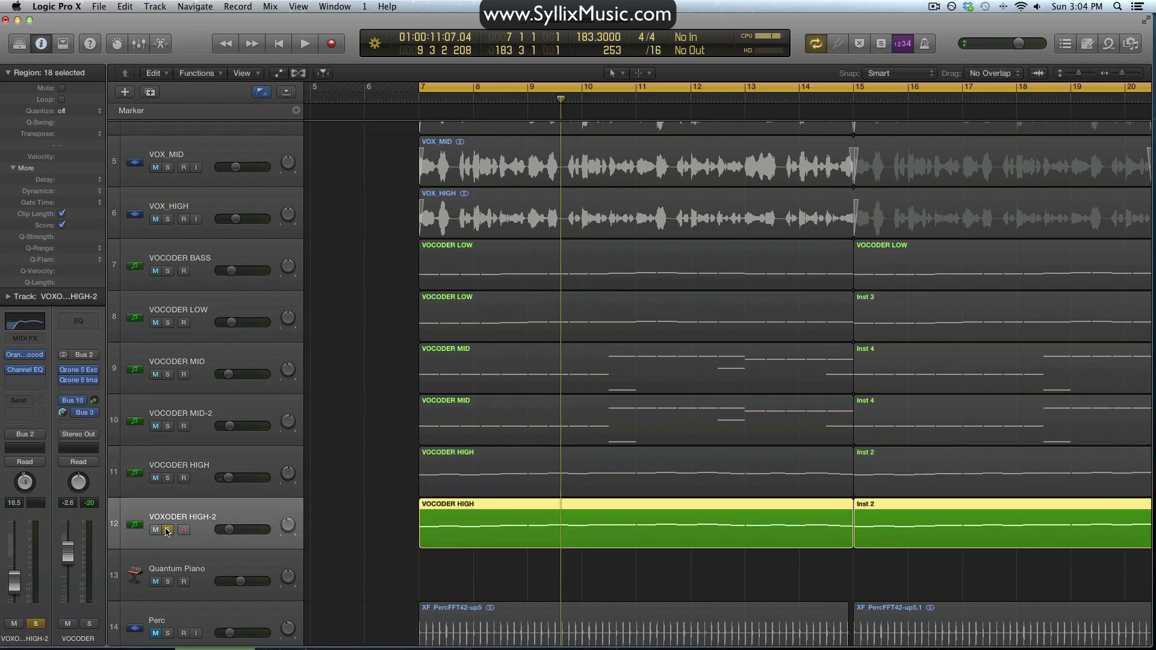
key(space)
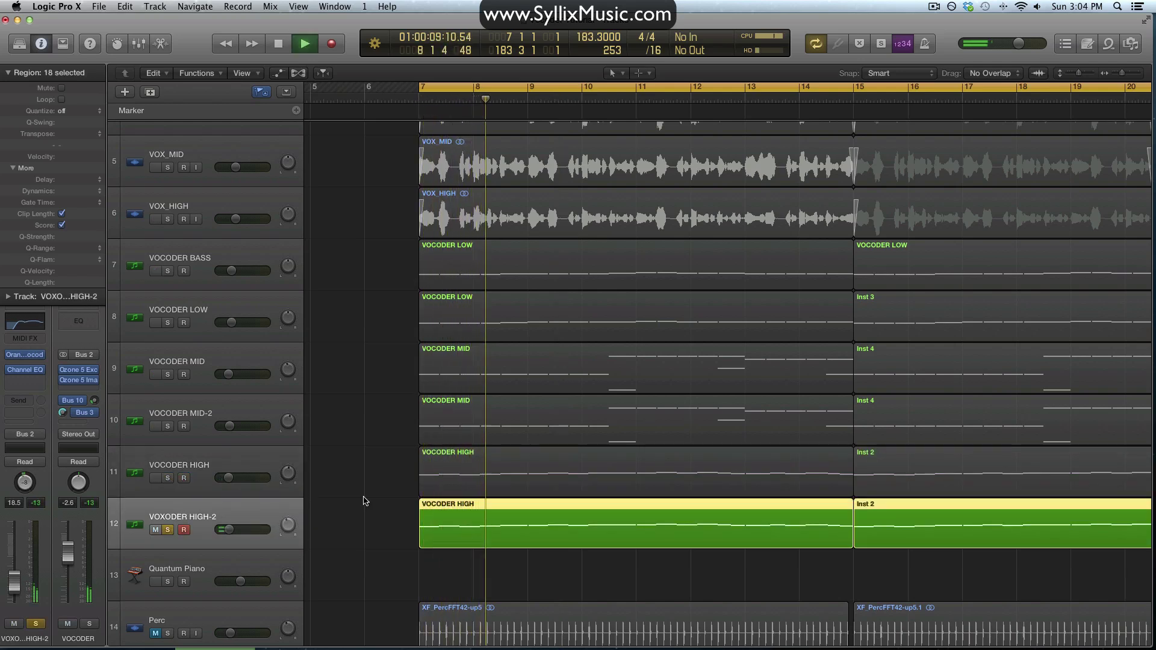
key(space)
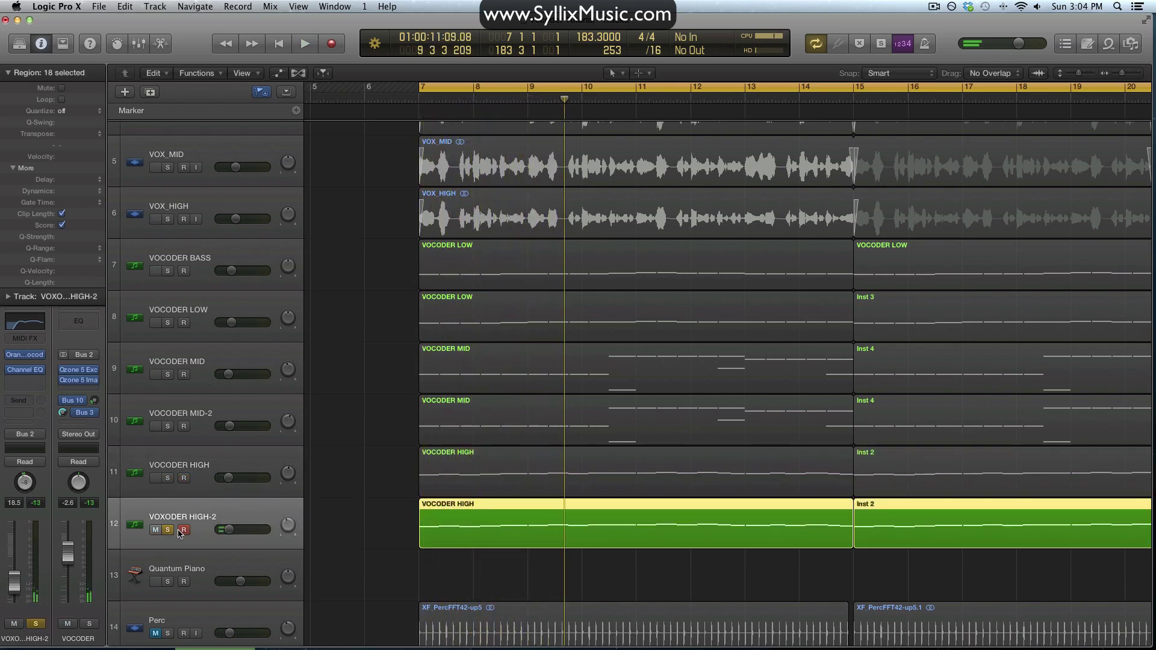
- Look through the lower vocoder tracks' channel strips, and solo all six vocoder tracks from VOCODER BASS to VOXODER HIGH-2 together
click(168, 530)
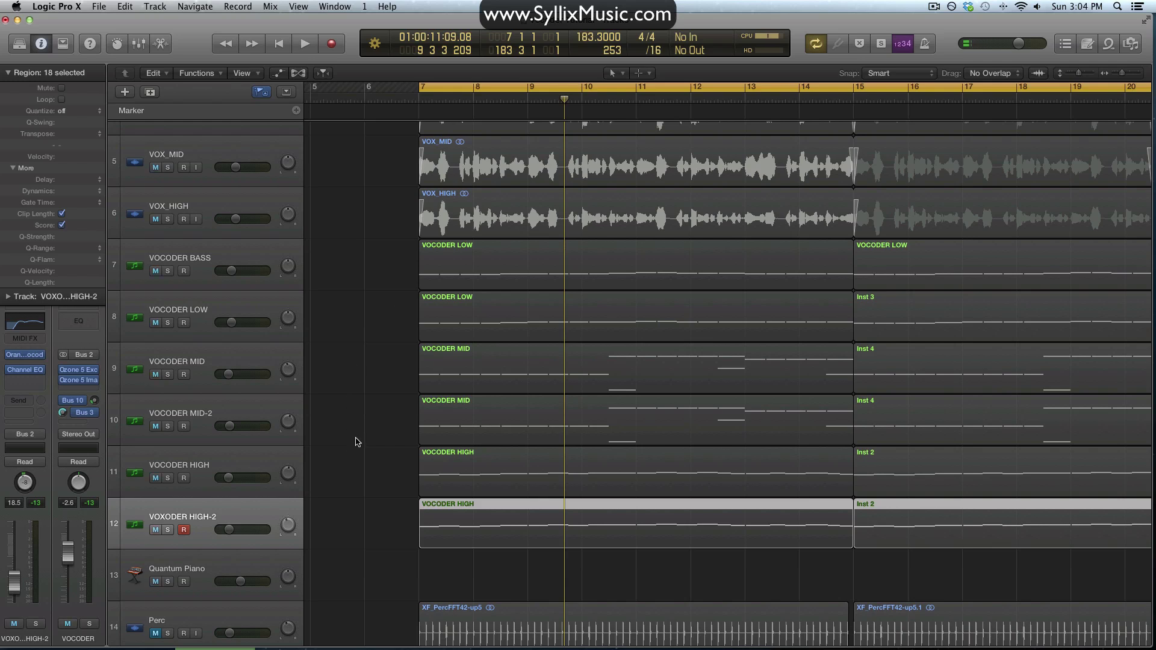
click(224, 298)
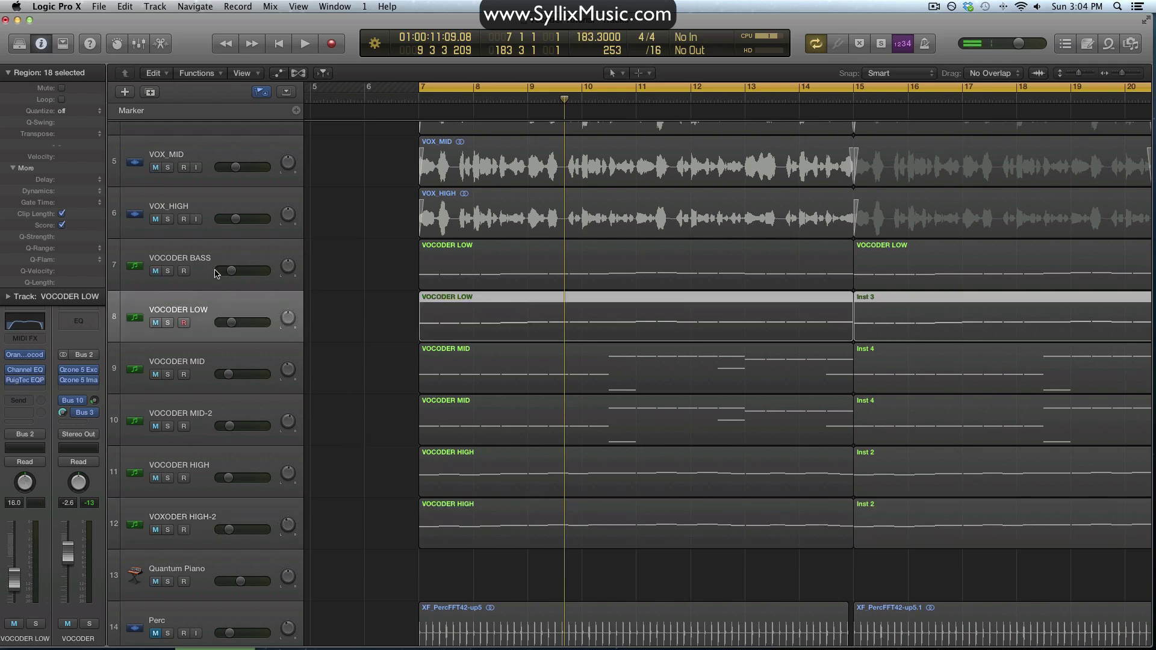
click(239, 267)
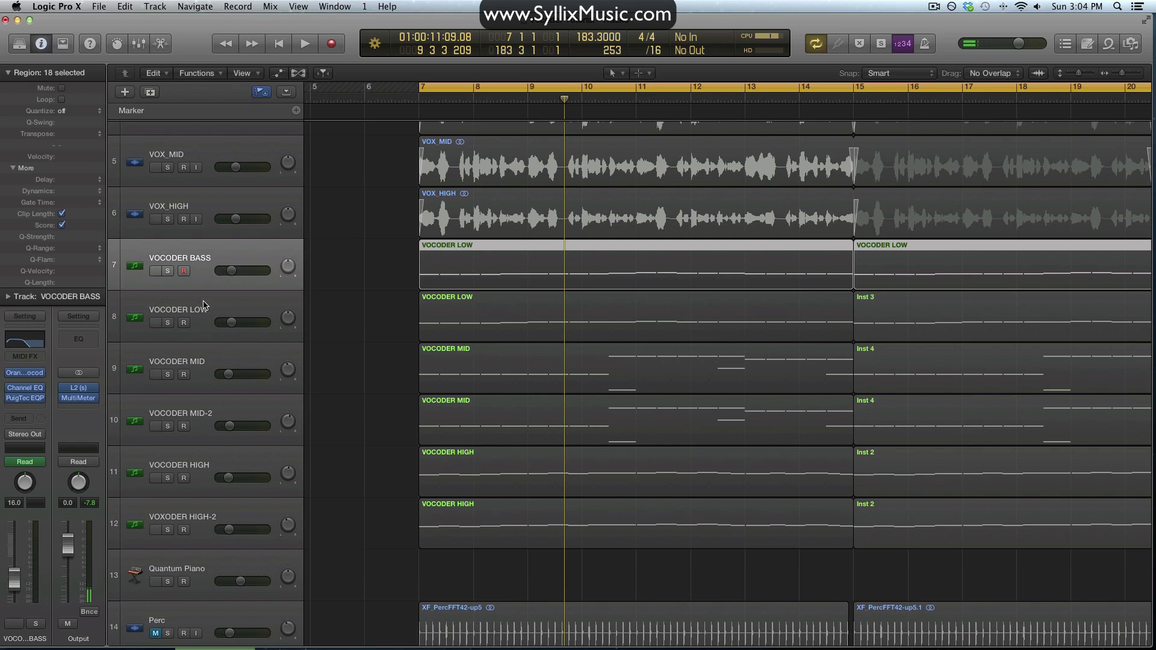
click(227, 303)
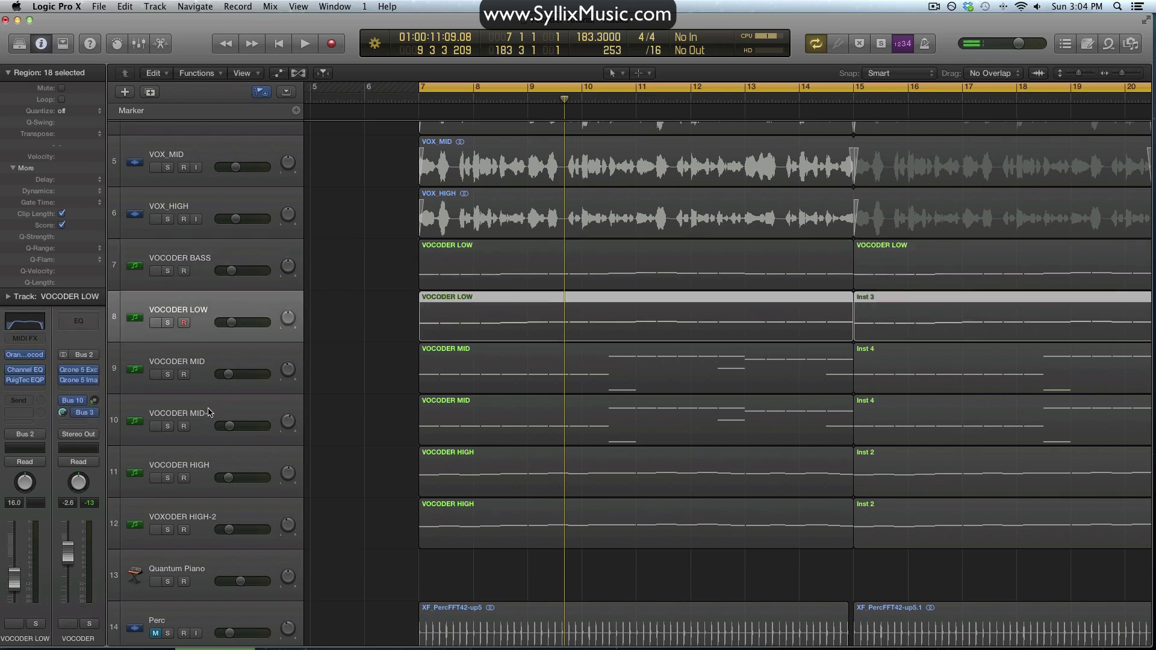
click(223, 365)
drag(168, 272, 169, 530)
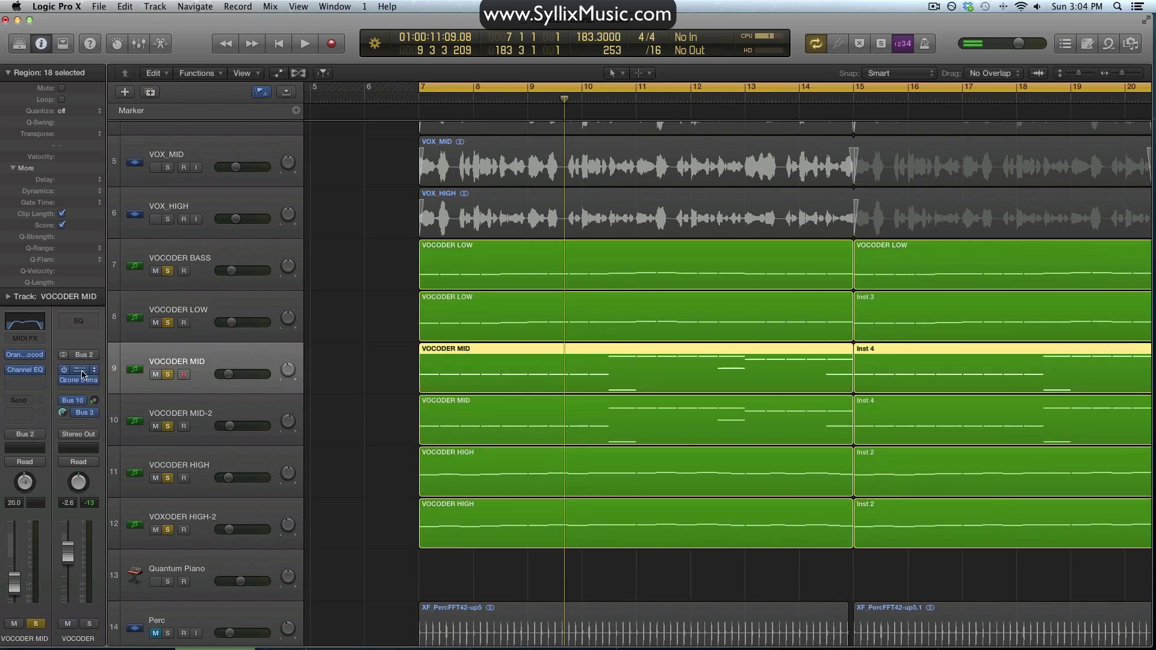
- In the VOCODER bus's Ozone 5 Exciter, set the Mid channel's second-band amount to 3.2, view the Side settings, and close the plug-in
click(83, 372)
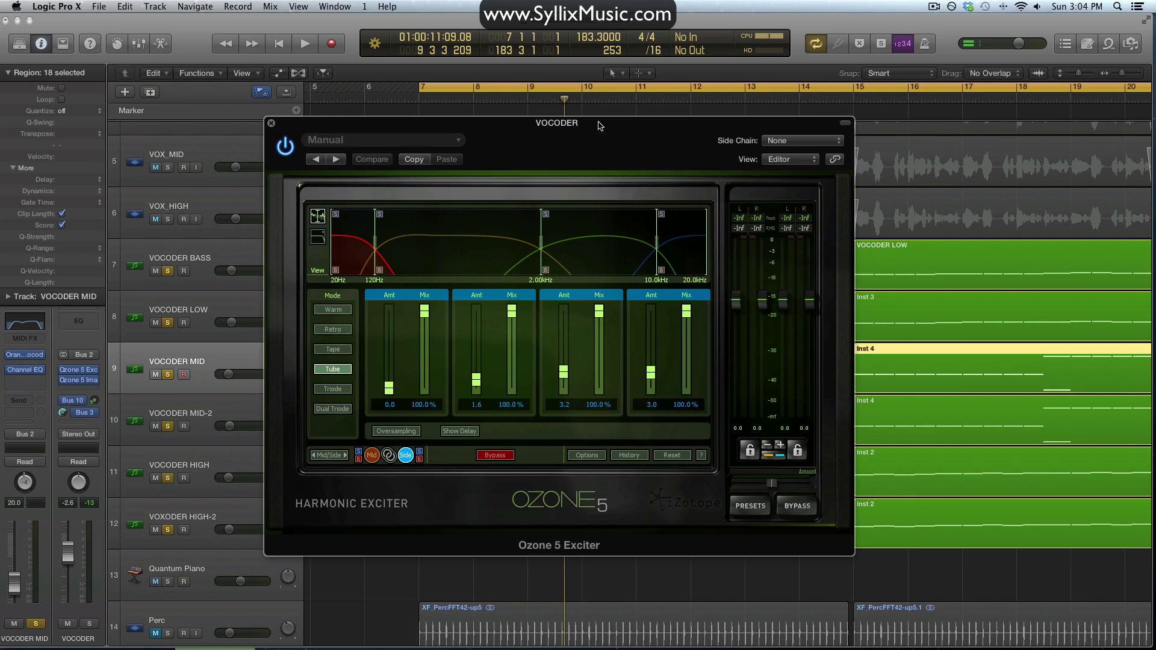
drag(599, 125, 560, 120)
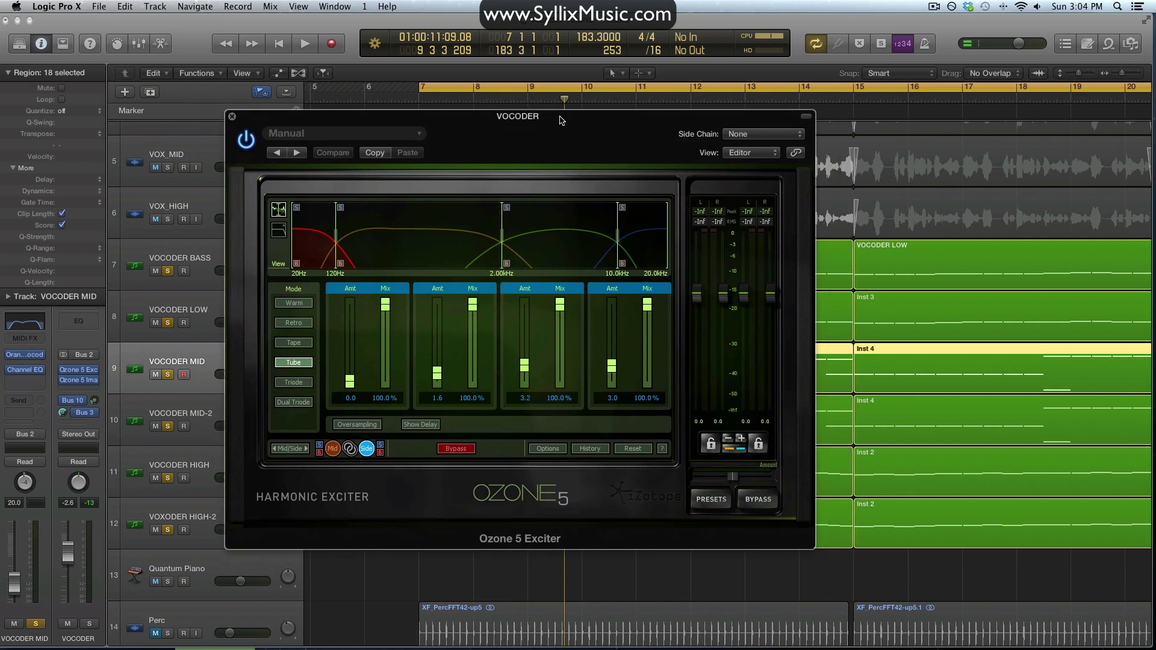
click(333, 451)
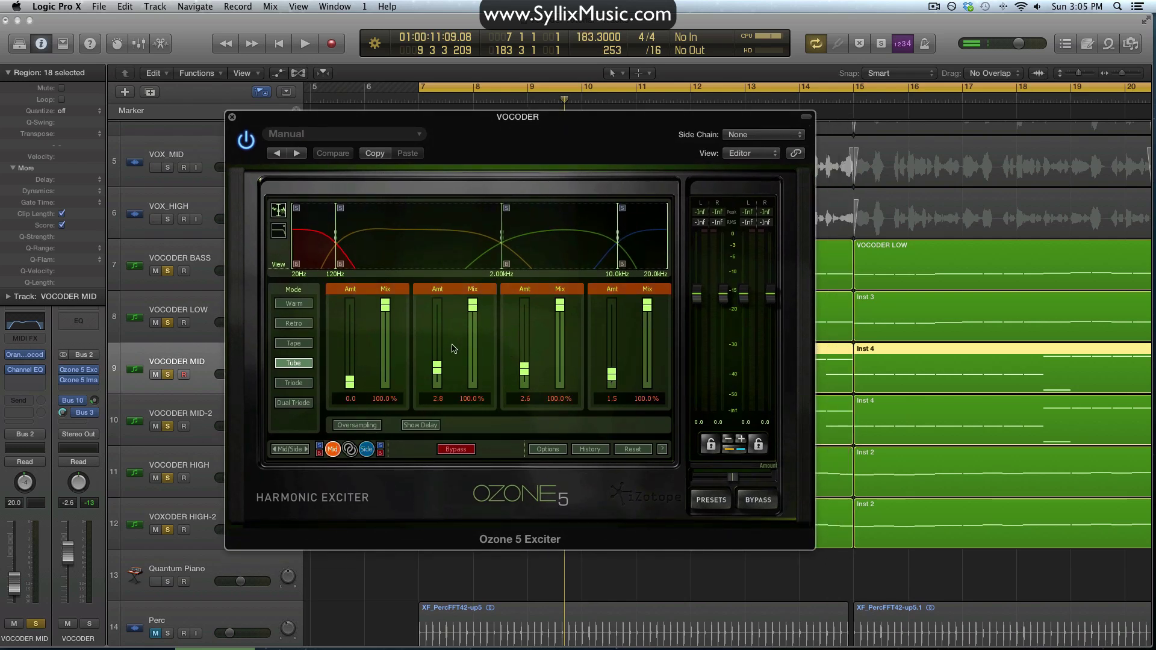
drag(437, 369, 437, 365)
click(526, 370)
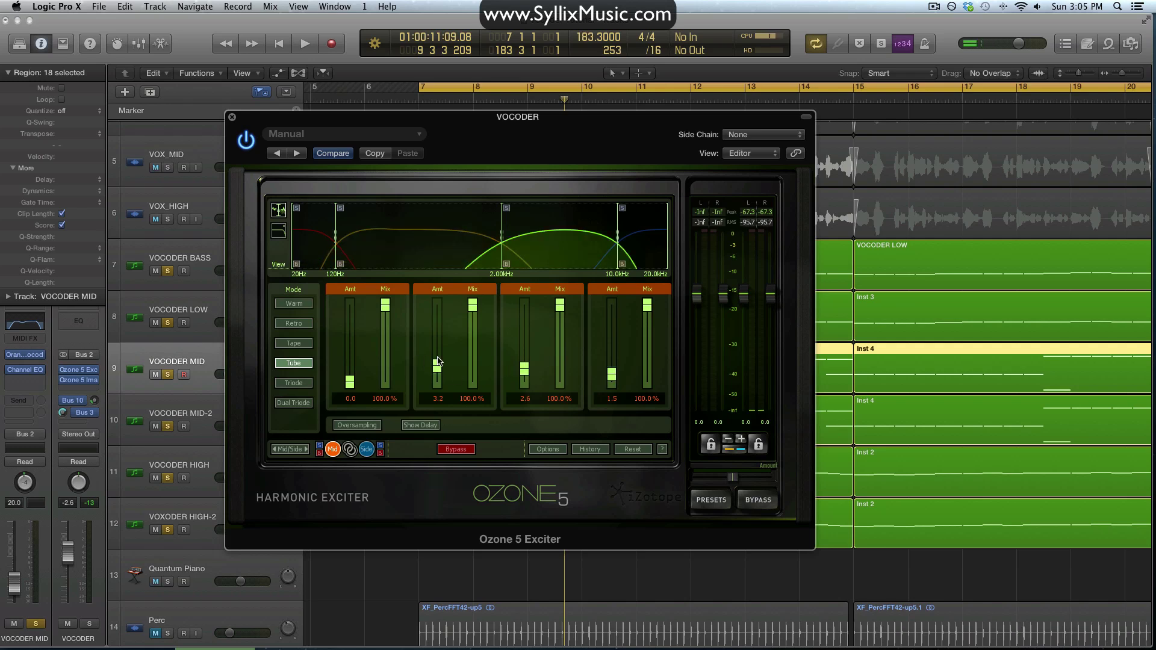
click(368, 451)
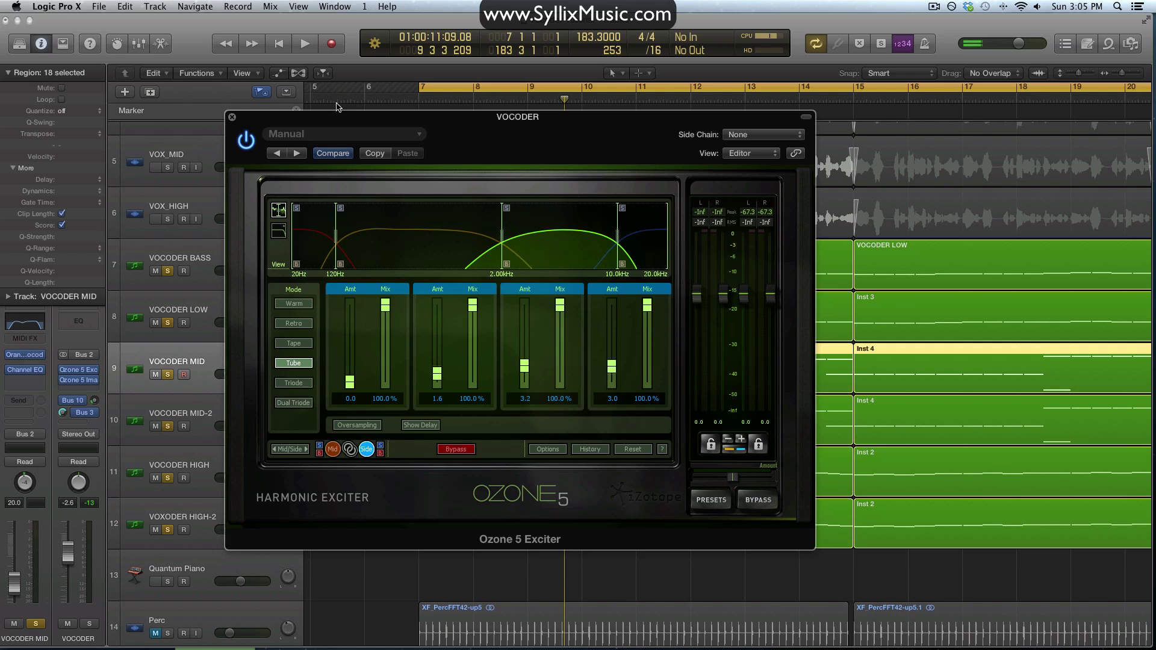
click(233, 118)
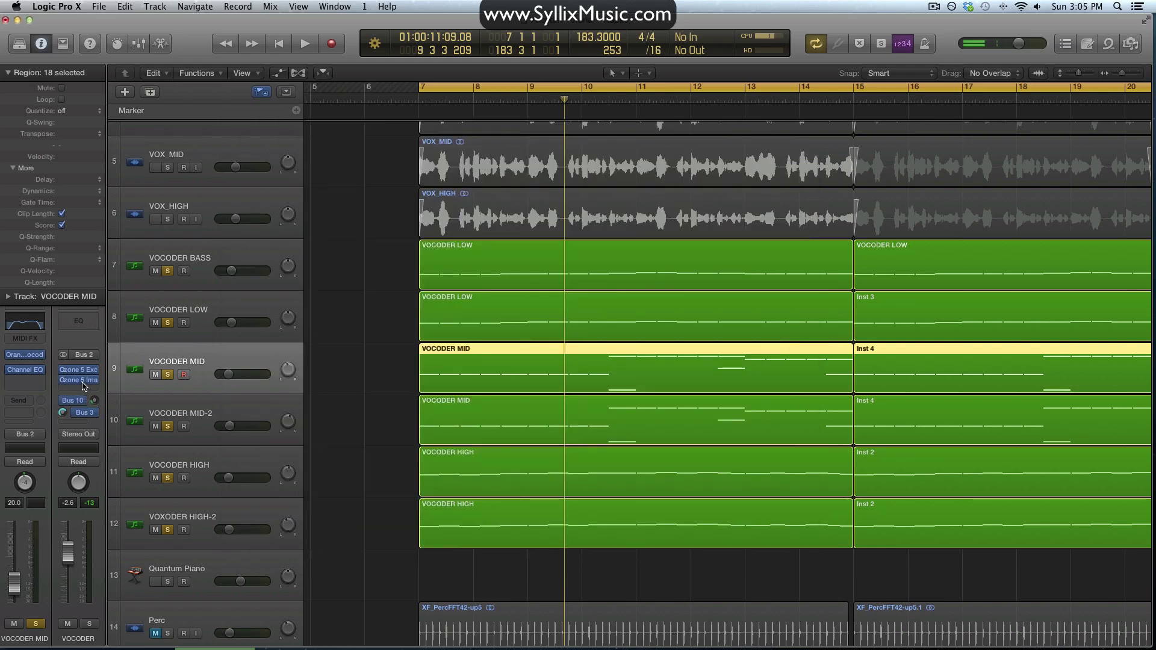
- Examine the band widths in the VOCODER bus's Ozone 5 Imager and close the plug-in
click(83, 381)
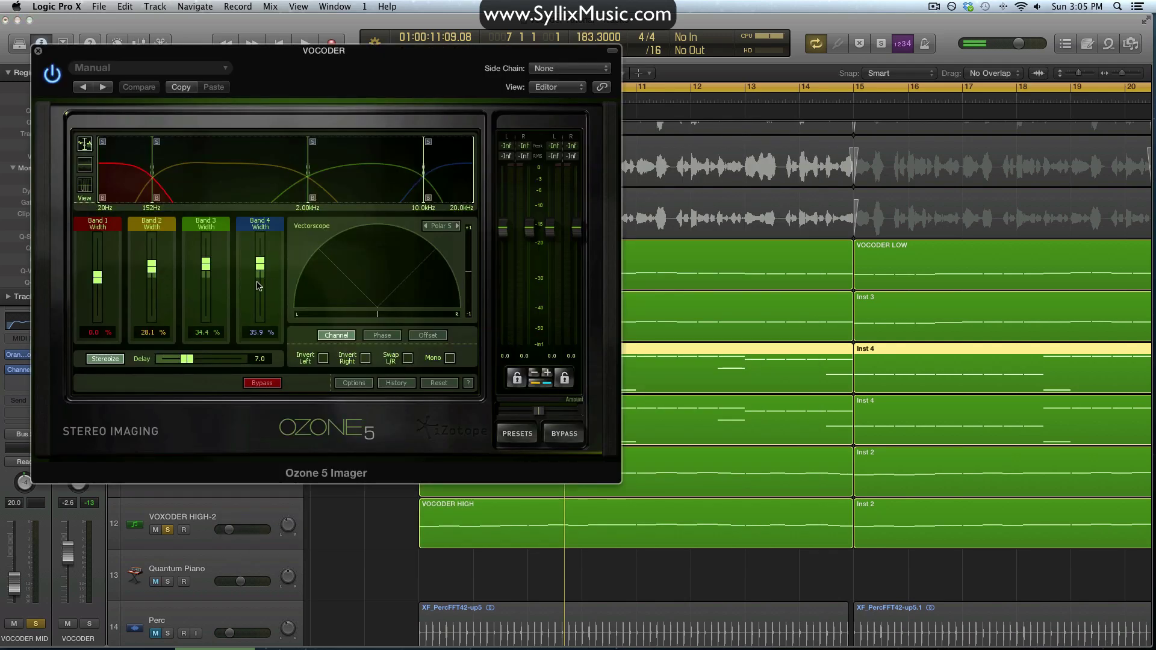
click(38, 50)
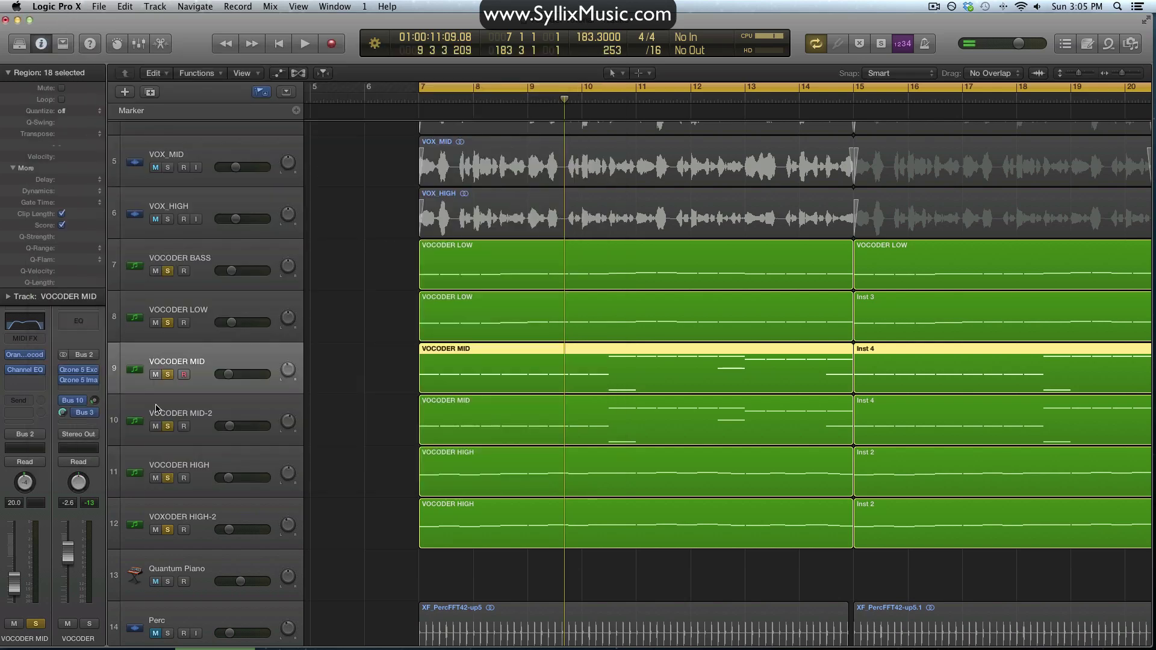
scroll(364, 259, right, 3)
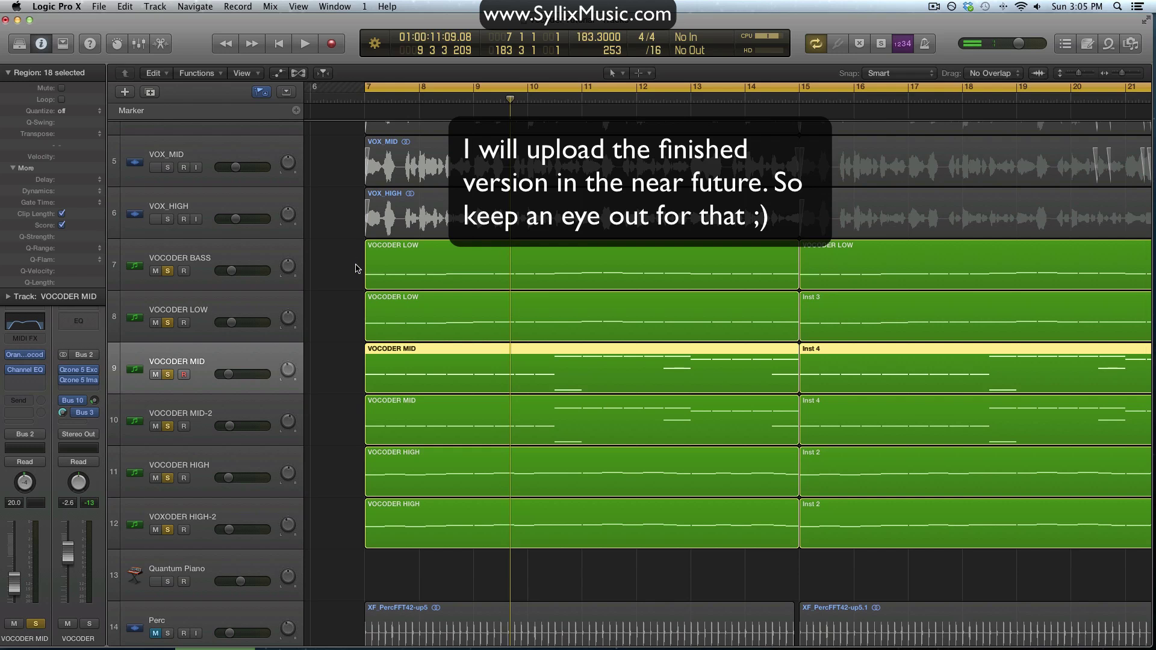
scroll(356, 269, left, 2)
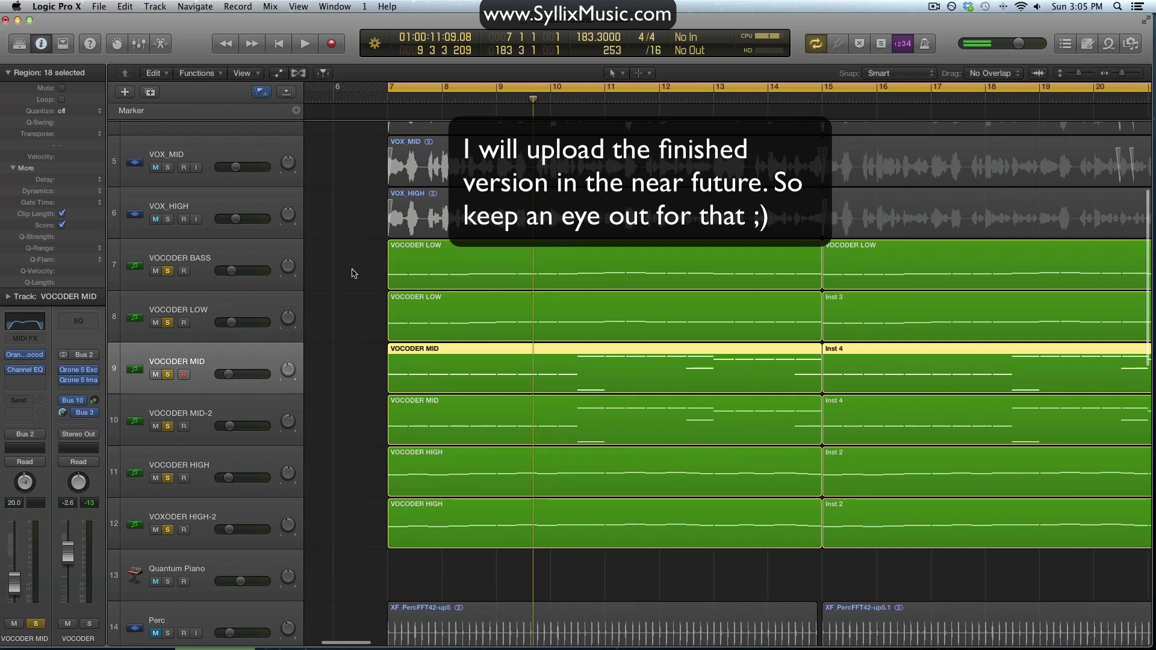